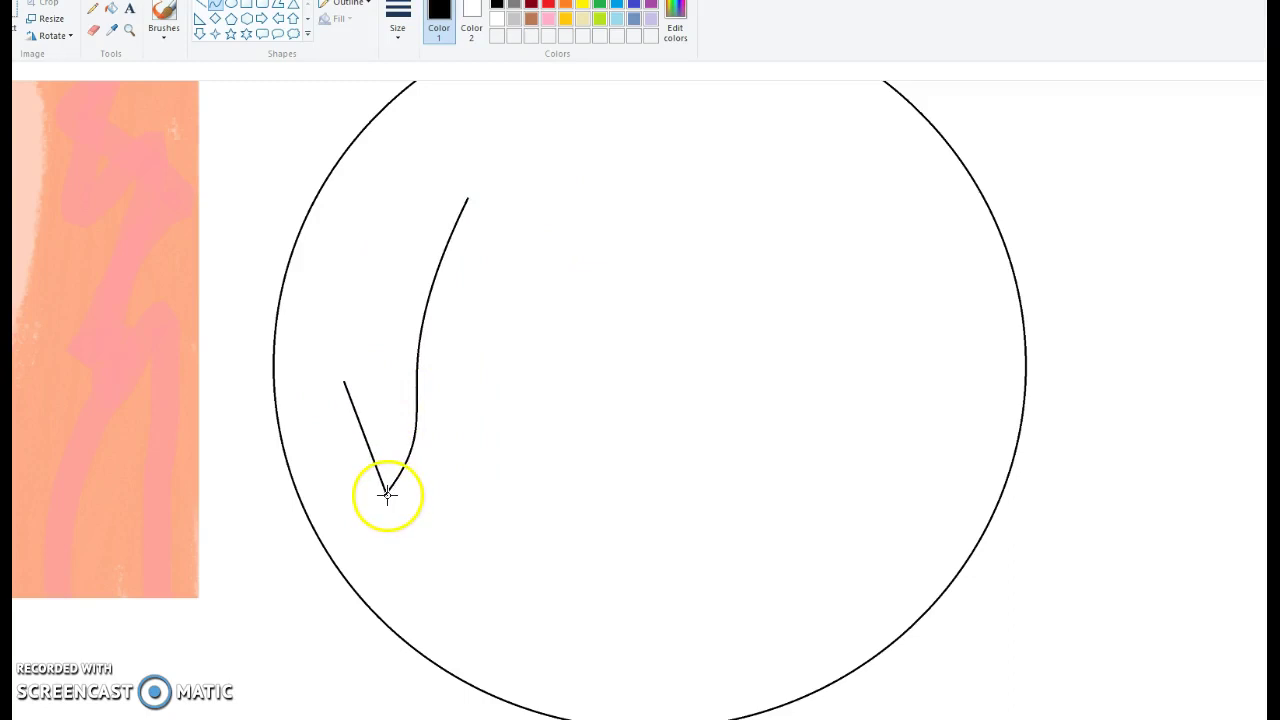
Step: Bend the short straight line beside the long hair strand into an inward curve meeting the strand's lower tip
drag(376, 494, 380, 456)
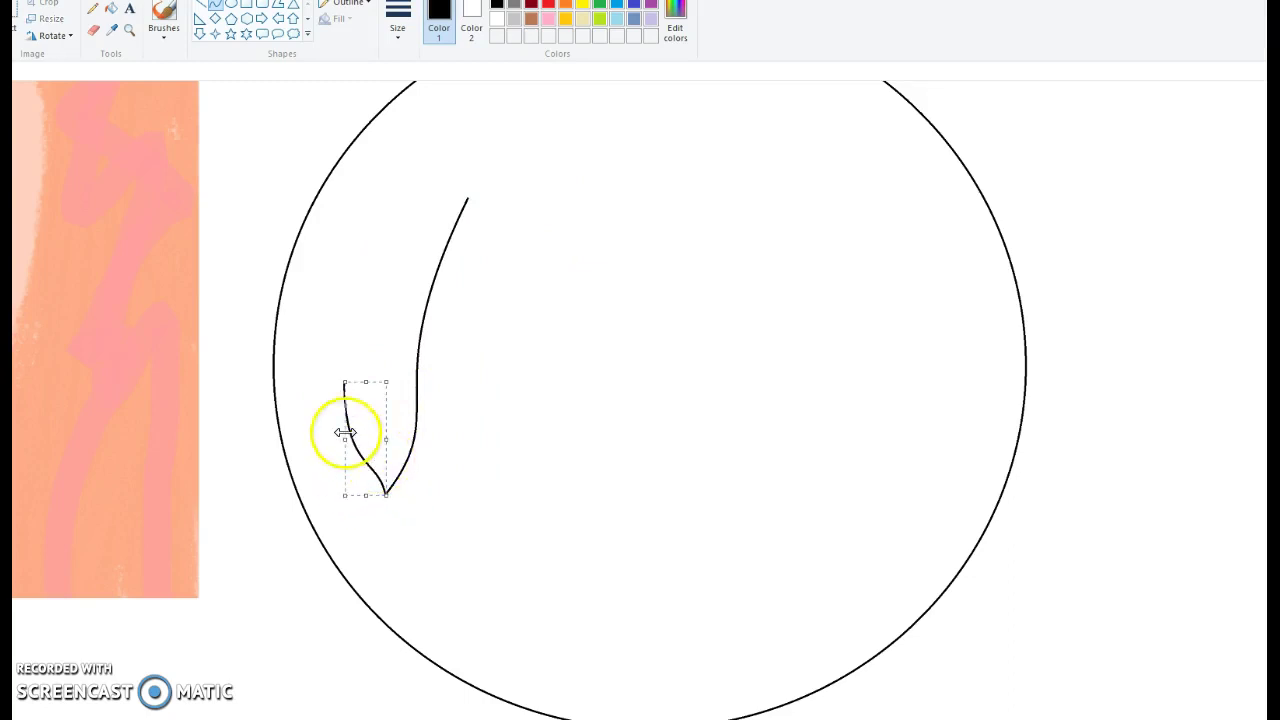
click(129, 10)
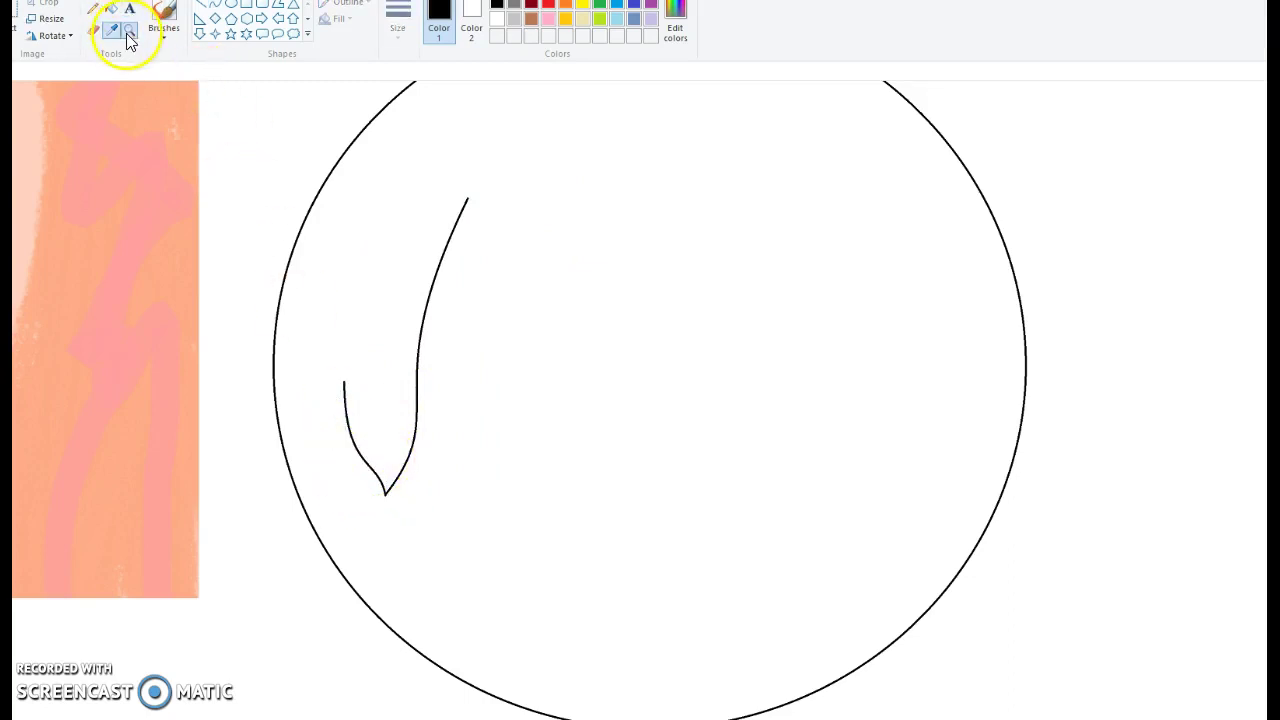
Step: Draw a nearly vertical curve from the tip where the two strands meet down to the circle's lower-left edge
click(129, 30)
right_click(74, 243)
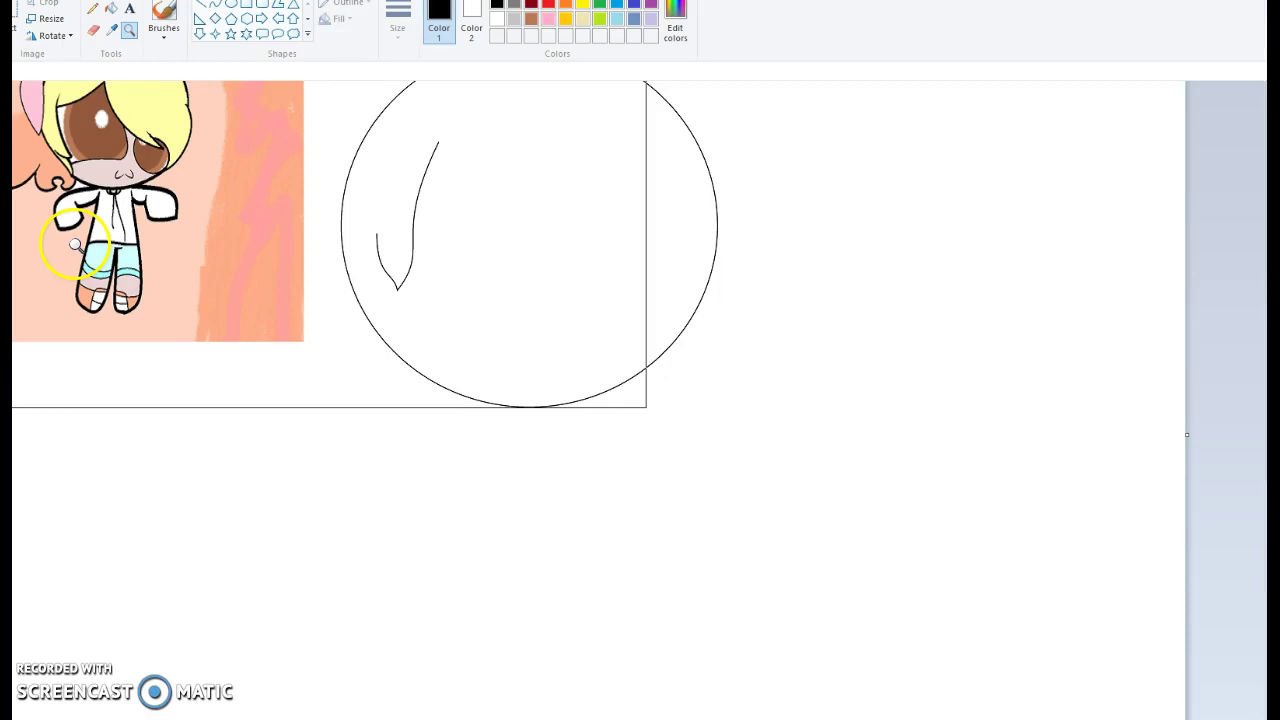
click(476, 310)
click(580, 351)
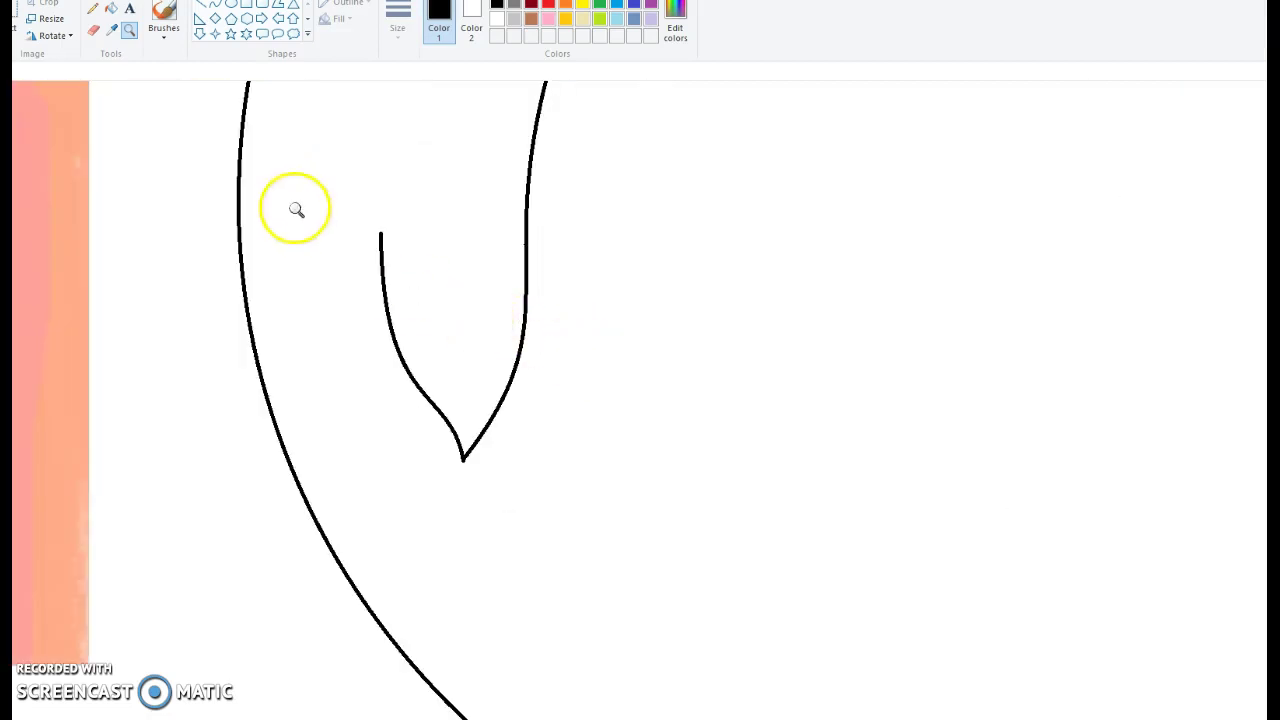
click(216, 5)
scroll(397, 311, down, 3)
drag(465, 292, 456, 548)
scroll(300, 280, up, 5)
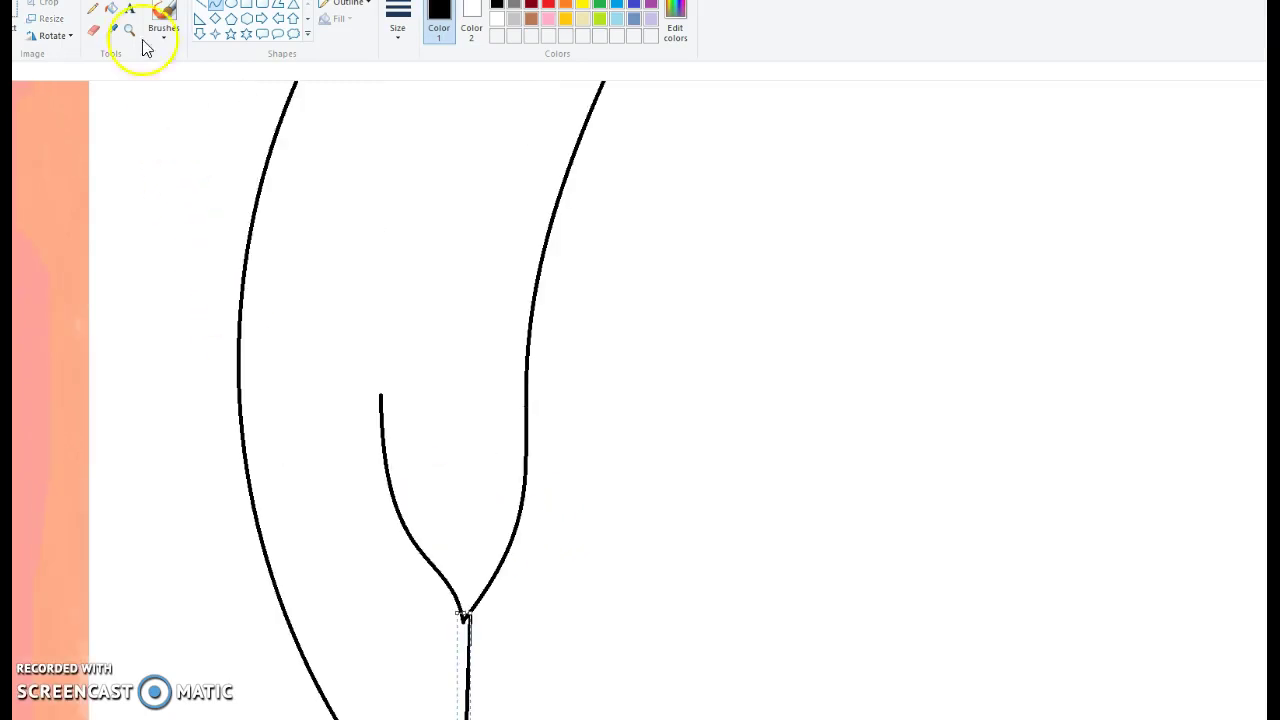
click(129, 30)
right_click(134, 243)
right_click(134, 243)
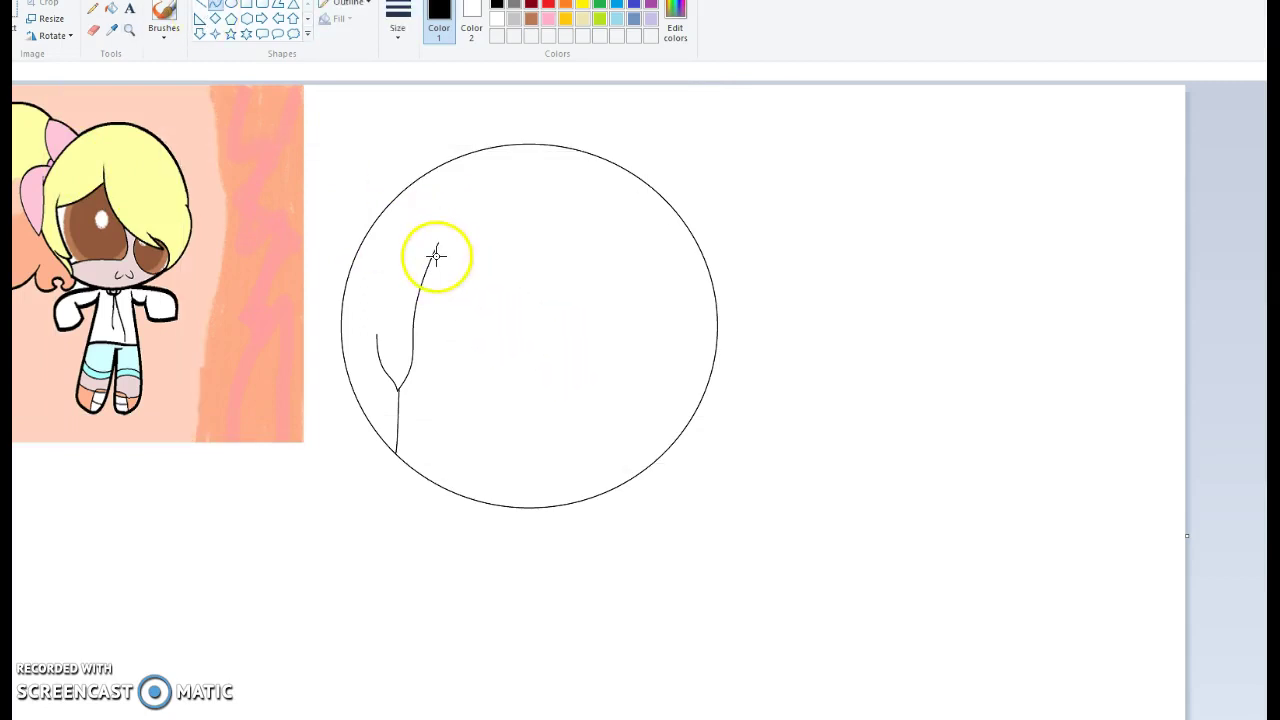
Step: Draw a short curve from the upper end of the long strand up to a peak near the head's upper middle
mouse_move(432, 255)
mouse_down()
mouse_move(491, 209)
mouse_move(555, 286)
mouse_up()
click(463, 239)
click(497, 280)
click(532, 286)
right_click(536, 276)
click(549, 284)
click(482, 216)
Step: Draw the fringe's long diagonal curve from the peak down toward the right side of the head
drag(487, 216, 634, 356)
drag(651, 291, 676, 344)
right_click(645, 326)
click(656, 334)
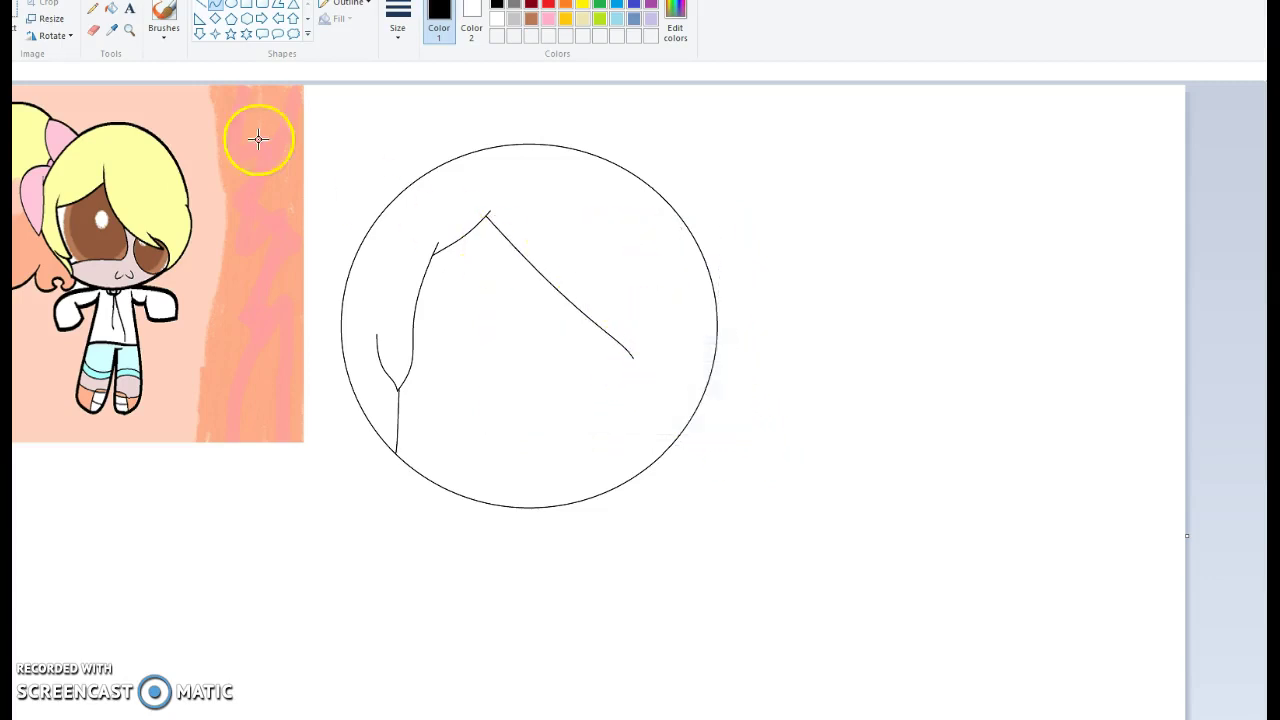
Step: Draw a bent curve rising from the fringe's lower tip to form the other side of the pointed lock
click(126, 32)
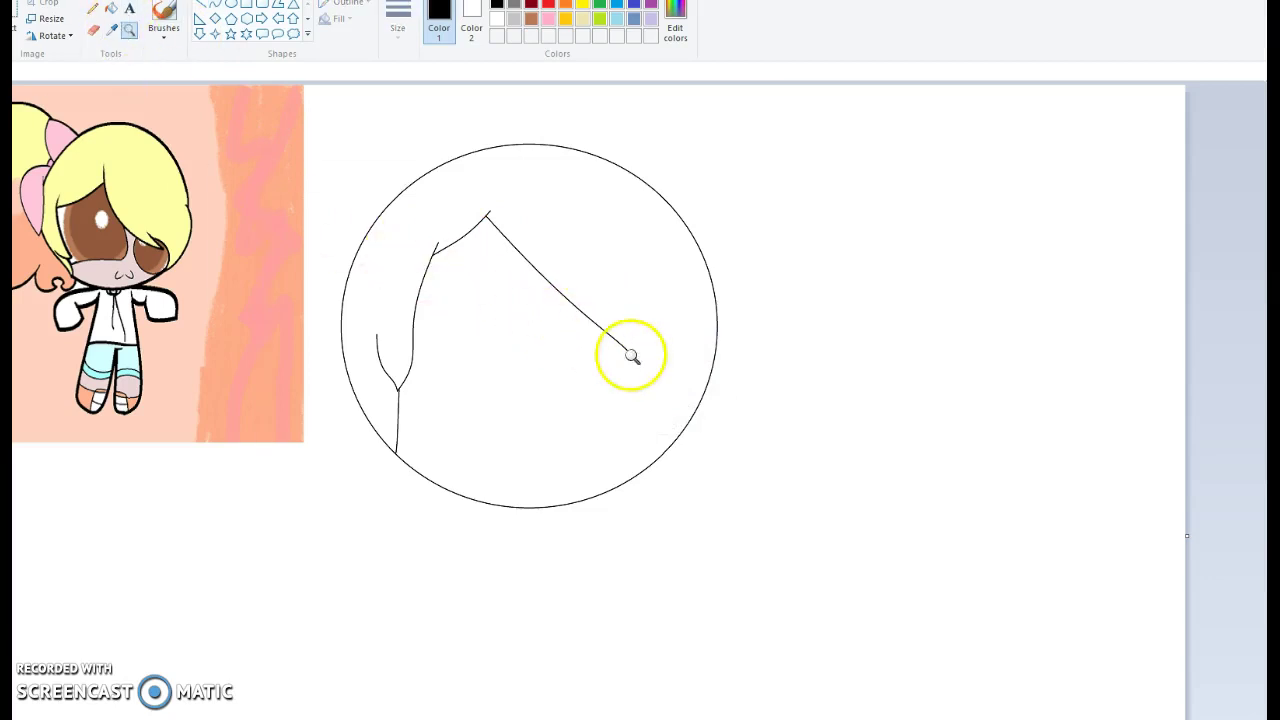
click(634, 356)
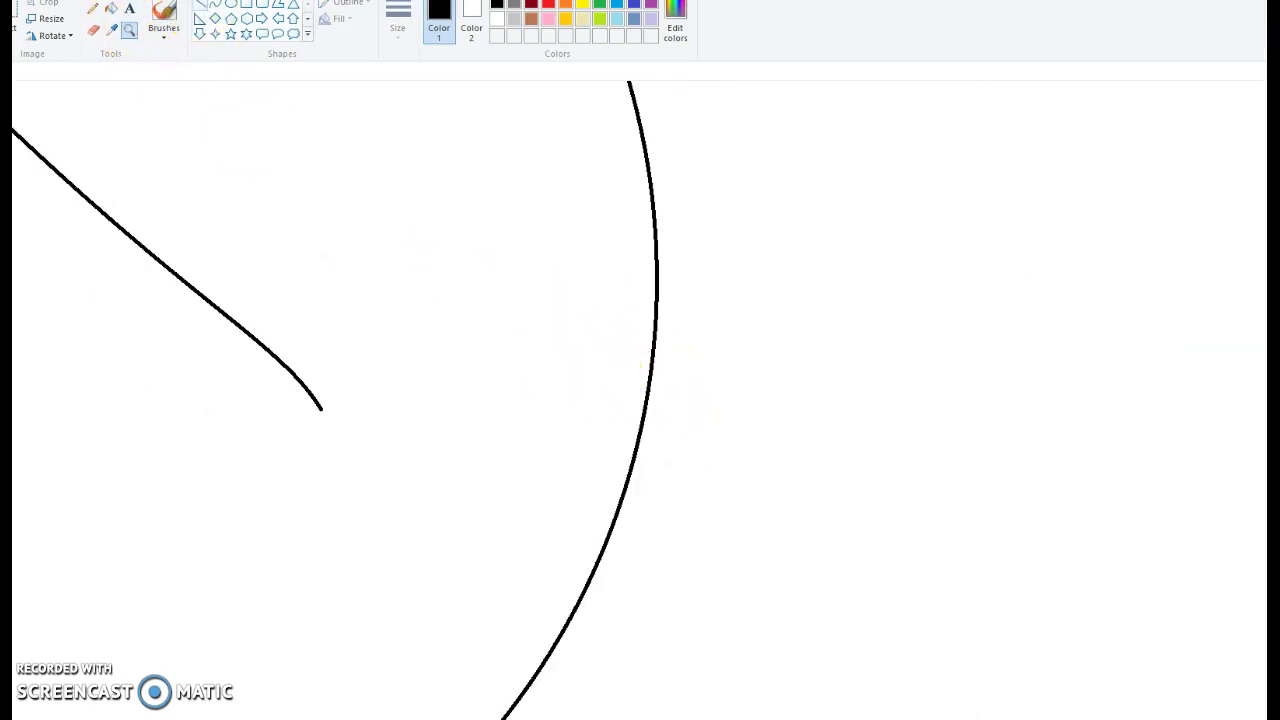
click(214, 8)
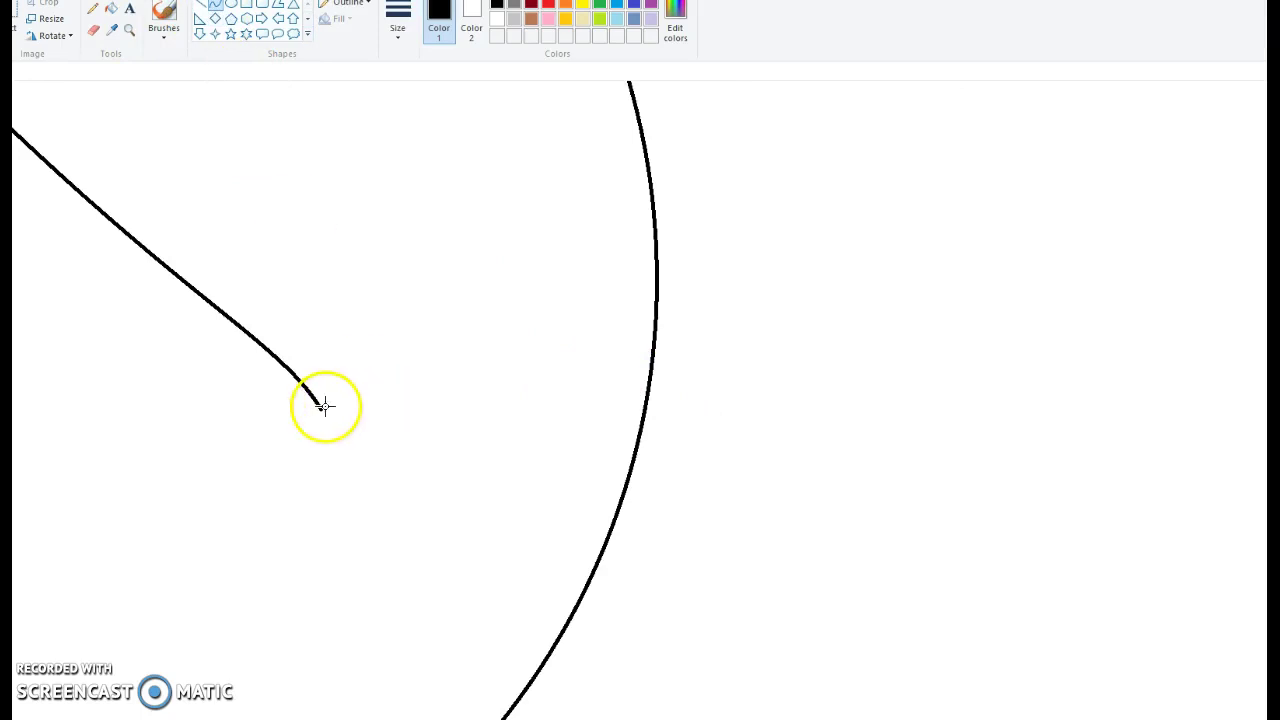
drag(322, 408, 251, 100)
mouse_move(260, 194)
mouse_down()
mouse_move(331, 206)
mouse_move(306, 177)
mouse_up()
drag(380, 129, 511, 328)
drag(420, 232, 387, 213)
drag(463, 227, 439, 223)
right_click(439, 223)
click(446, 232)
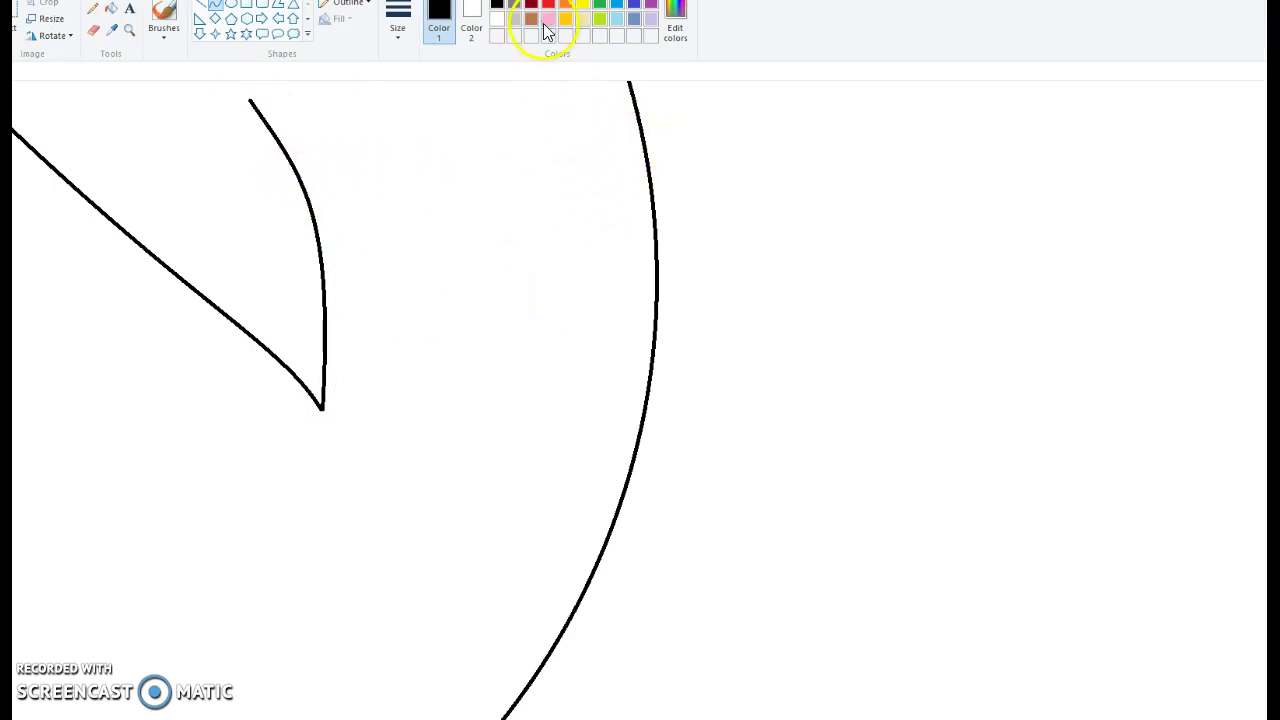
Step: Outline a second hair lock in red, bulging outside the circle's right edge and running from its tip back to the fringe lock
drag(629, 112, 754, 523)
mouse_move(770, 330)
mouse_down()
mouse_move(780, 220)
mouse_move(790, 240)
mouse_up()
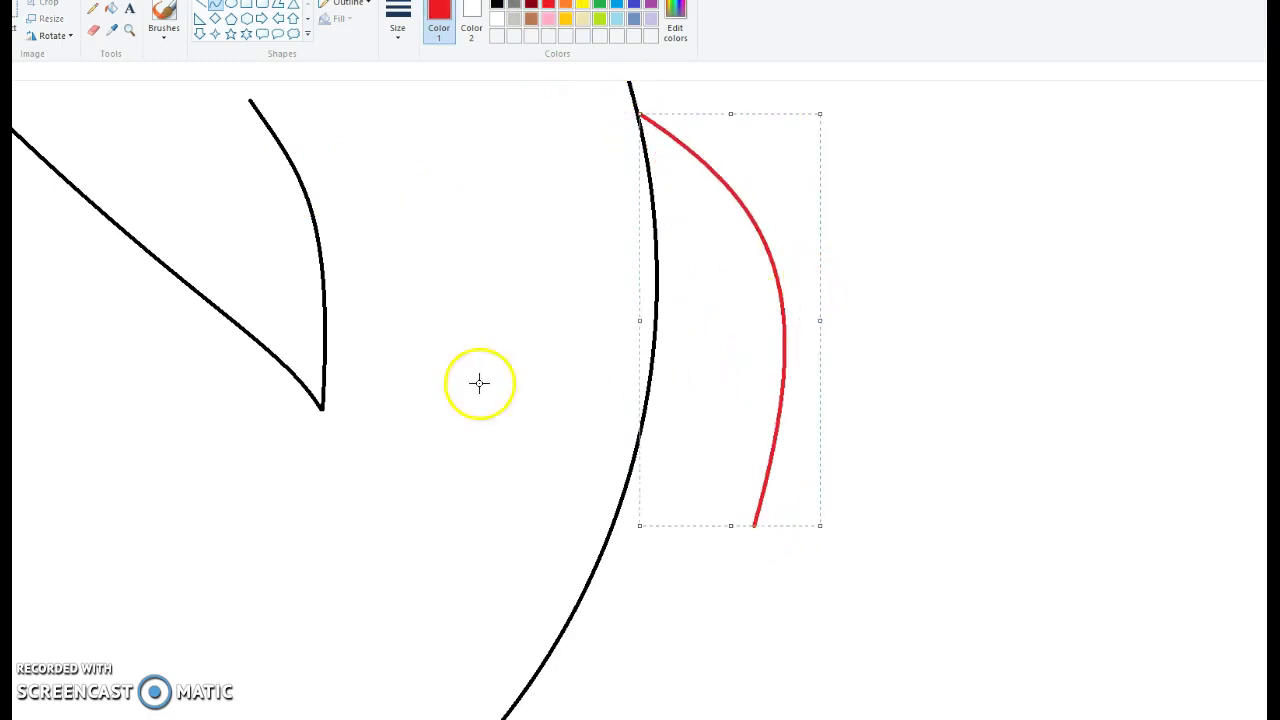
drag(300, 174, 705, 500)
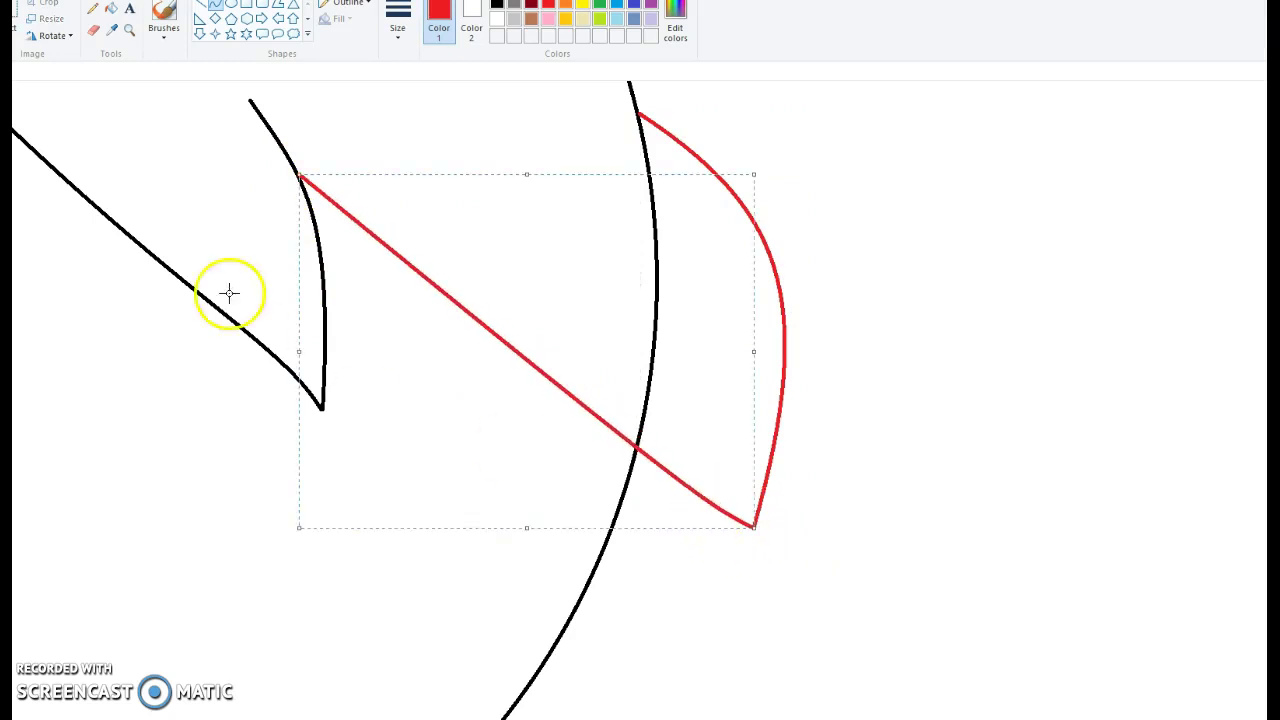
Step: Try to erase the circle segment inside the red hair lock with a white fill
click(111, 17)
click(497, 20)
click(670, 180)
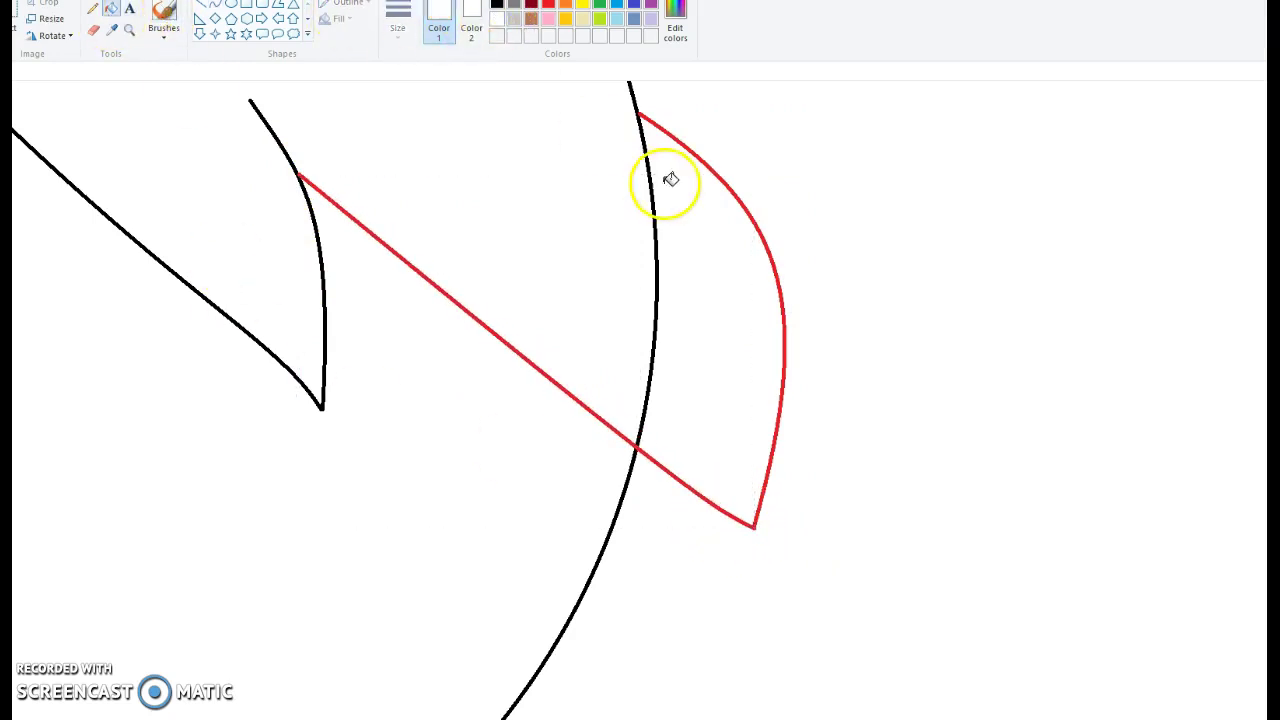
Step: Extend the upper end of the red lock with a short red curve crossing the circle's edge into the head
click(129, 29)
click(614, 203)
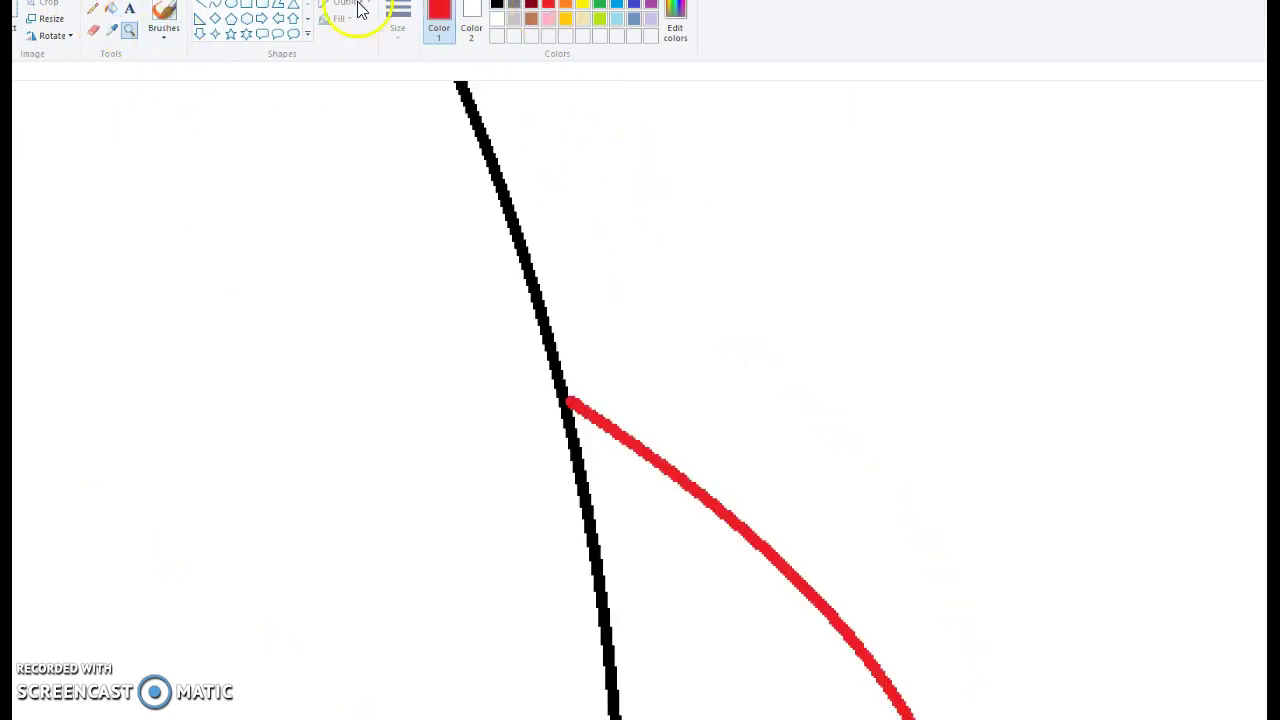
drag(337, 360, 532, 375)
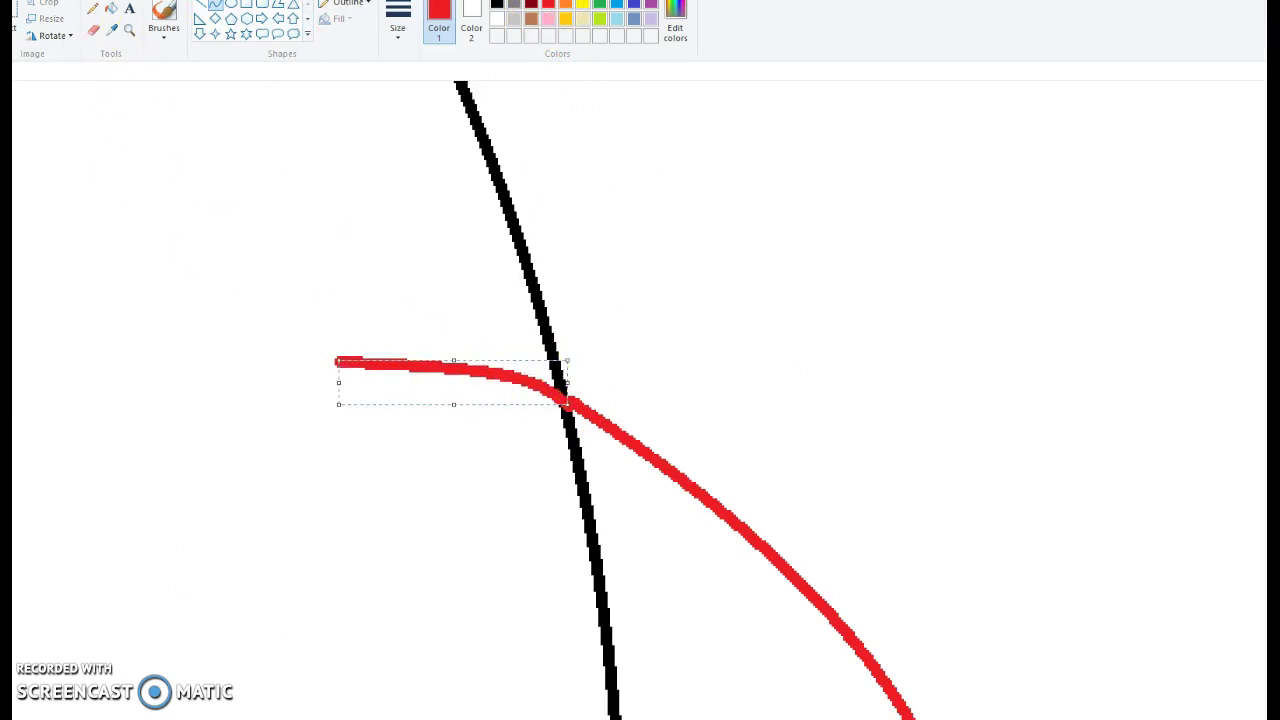
Step: Erase the circle segment enclosed by the red lock by filling it with white
click(124, 17)
click(457, 27)
click(494, 22)
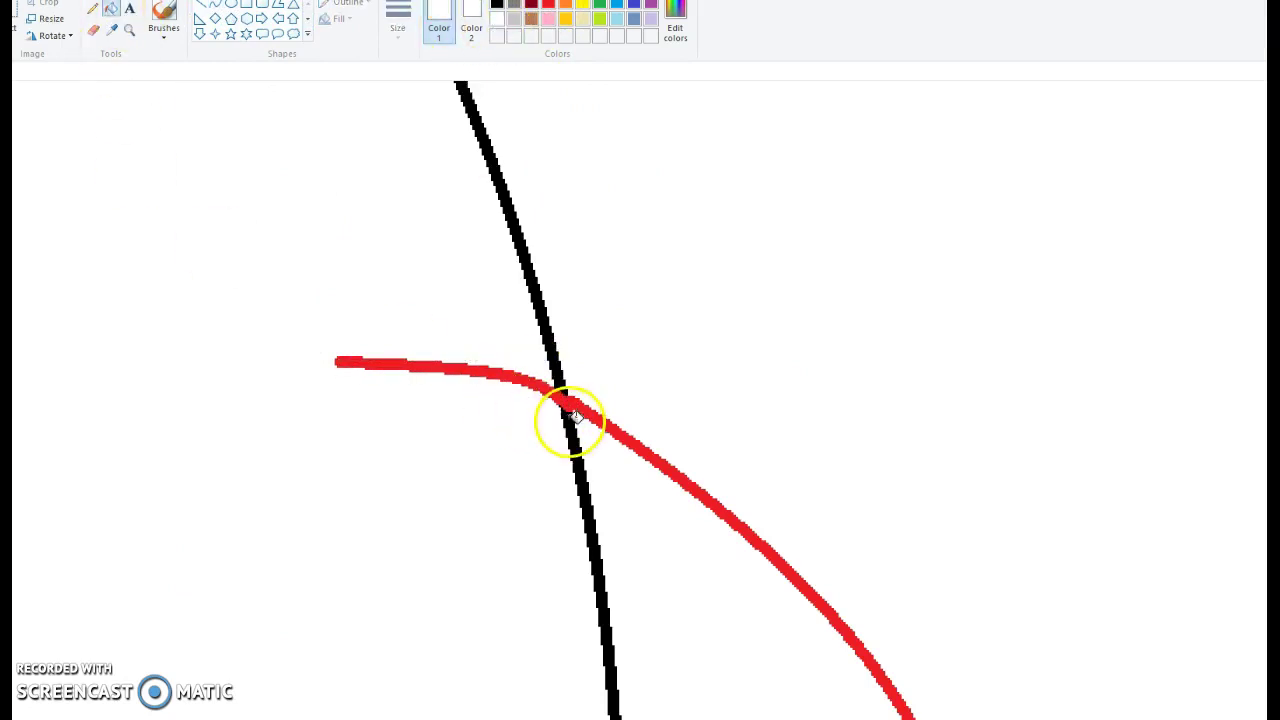
click(569, 420)
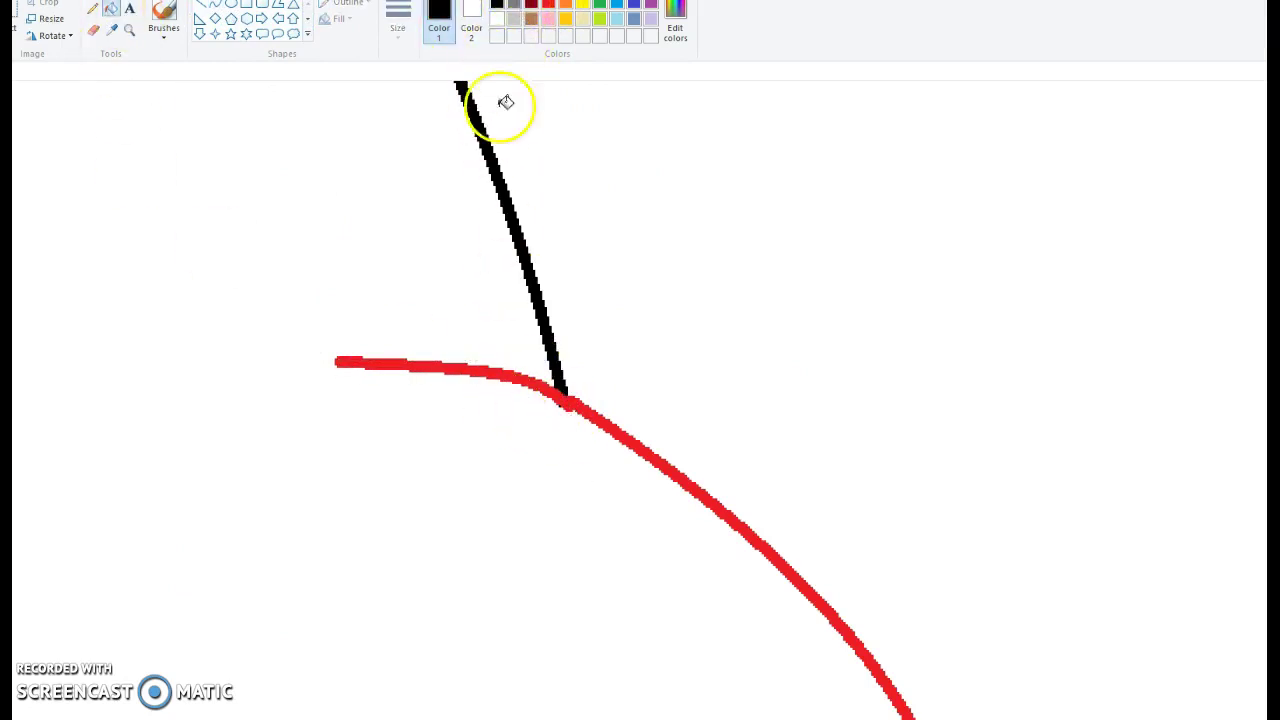
Step: Recolor the red hair lock outline black with the fill tool
click(449, 362)
click(129, 29)
right_click(153, 338)
right_click(153, 338)
right_click(154, 343)
click(205, 370)
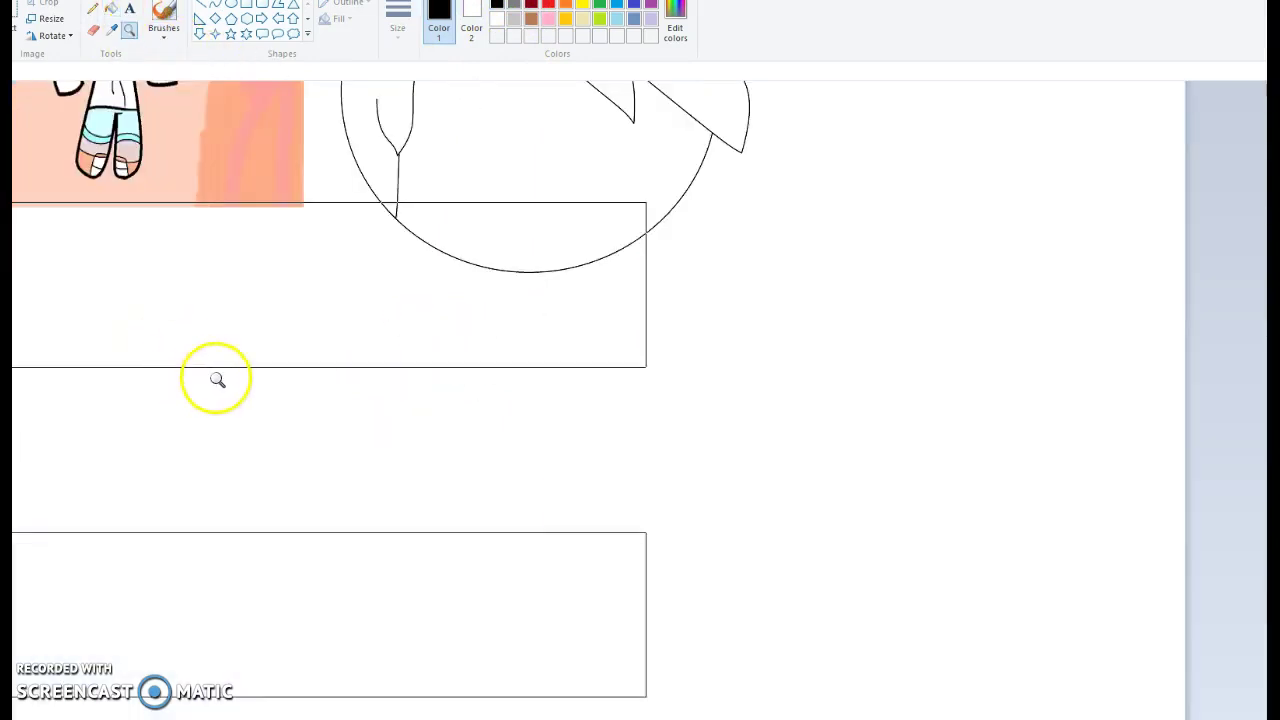
Step: Outline two large eyes below the fringe, with a side curve and lower arc for the left and one sweeping curve for the right
click(215, 6)
drag(522, 186, 513, 374)
drag(511, 298, 514, 299)
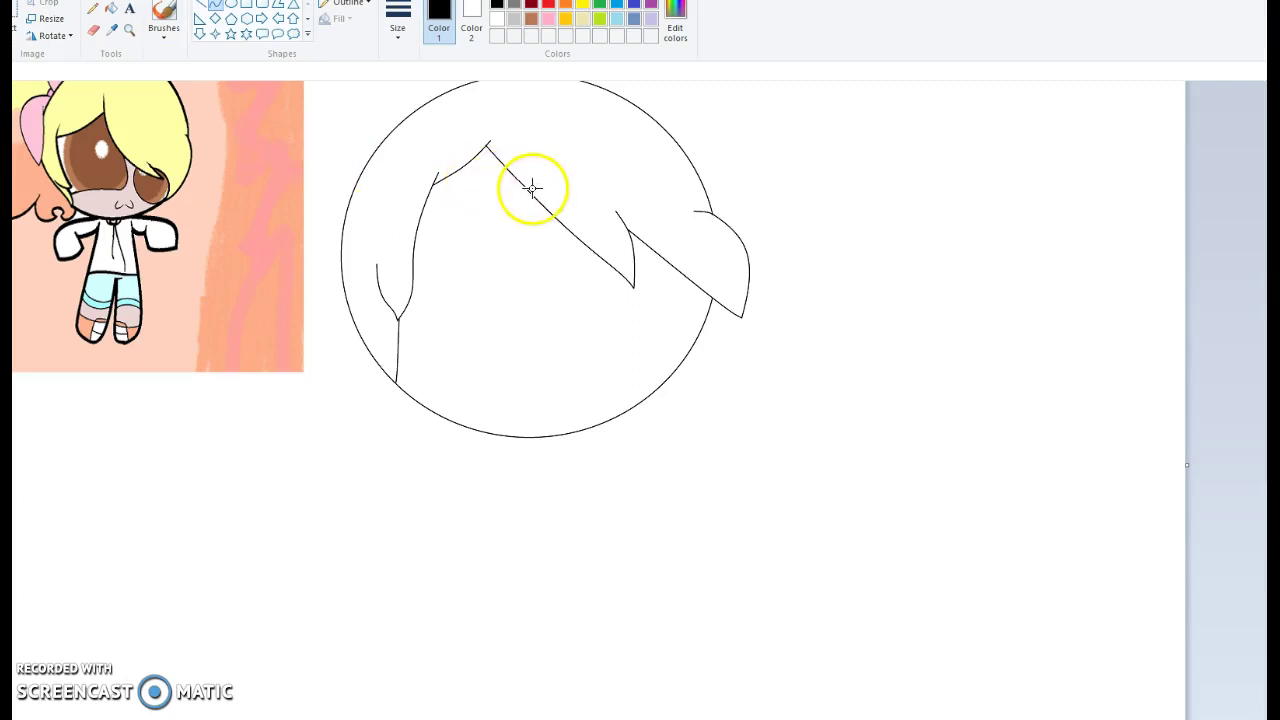
mouse_move(526, 186)
mouse_down()
mouse_move(506, 406)
mouse_move(513, 372)
mouse_up()
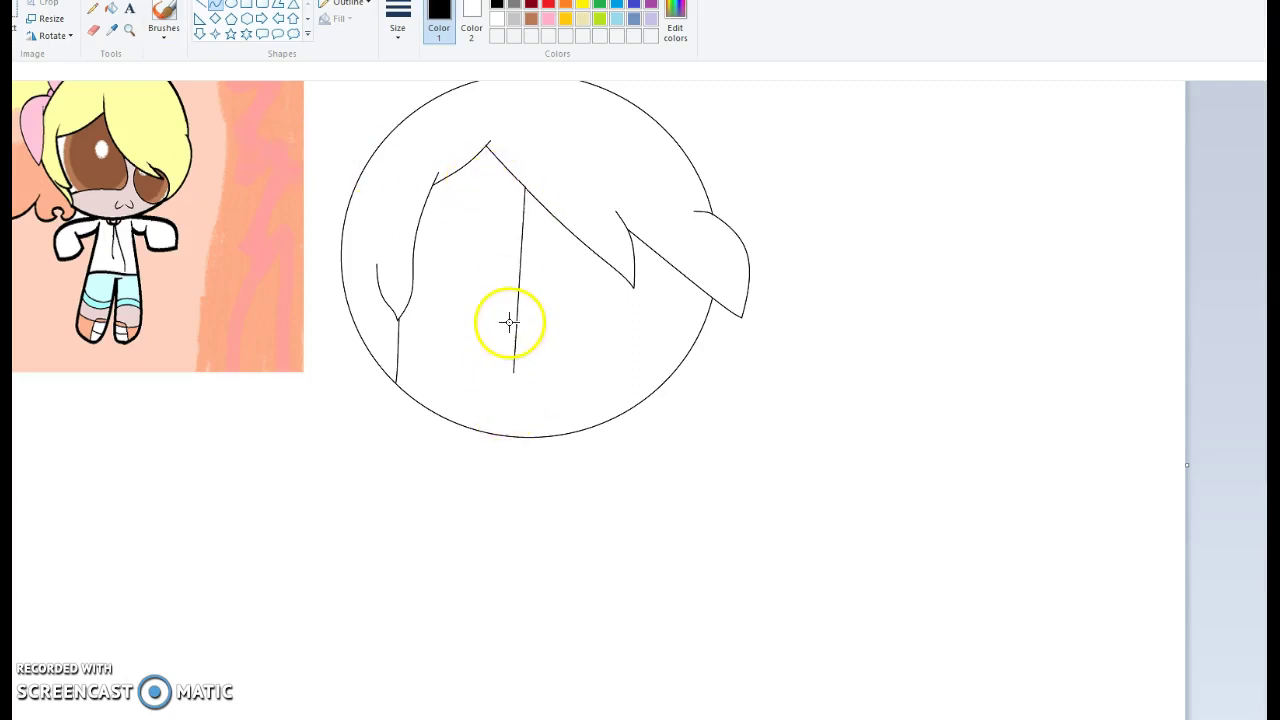
mouse_move(397, 365)
mouse_down()
mouse_move(520, 380)
mouse_move(449, 349)
mouse_move(471, 349)
mouse_up()
drag(570, 229, 545, 380)
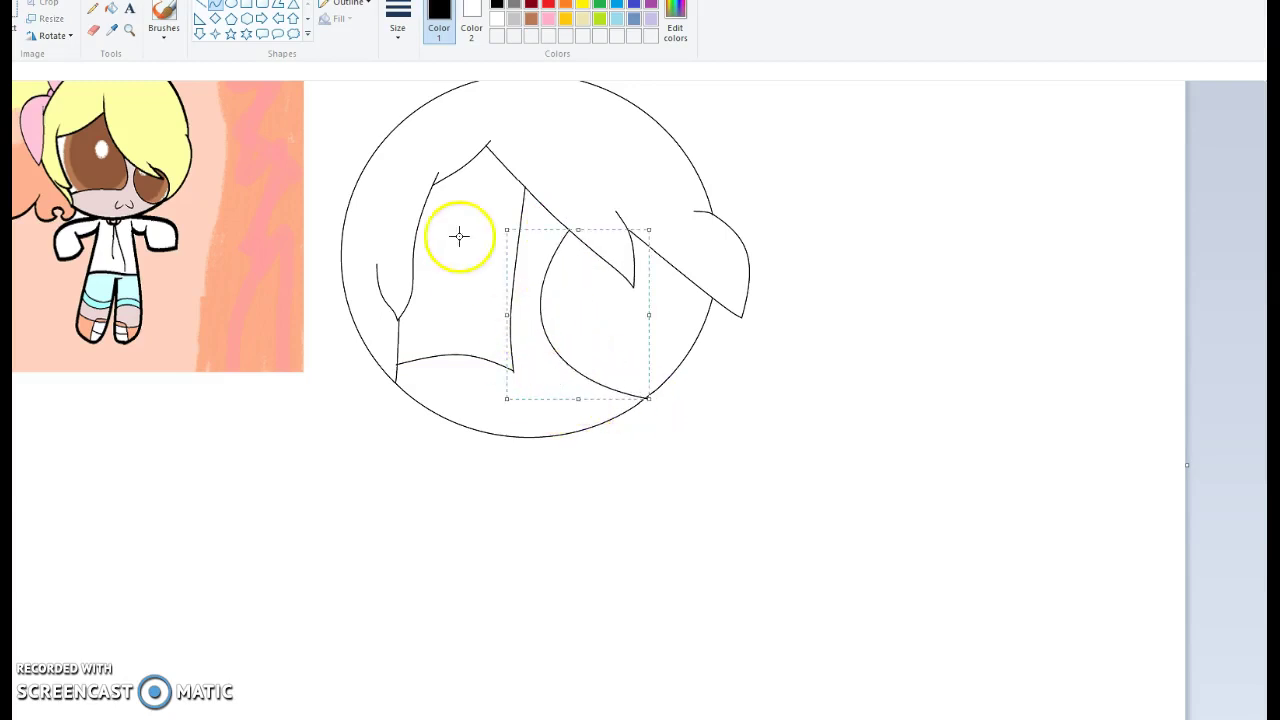
Step: Draw two small rounded curls side by side between the left eye and the chin
click(129, 30)
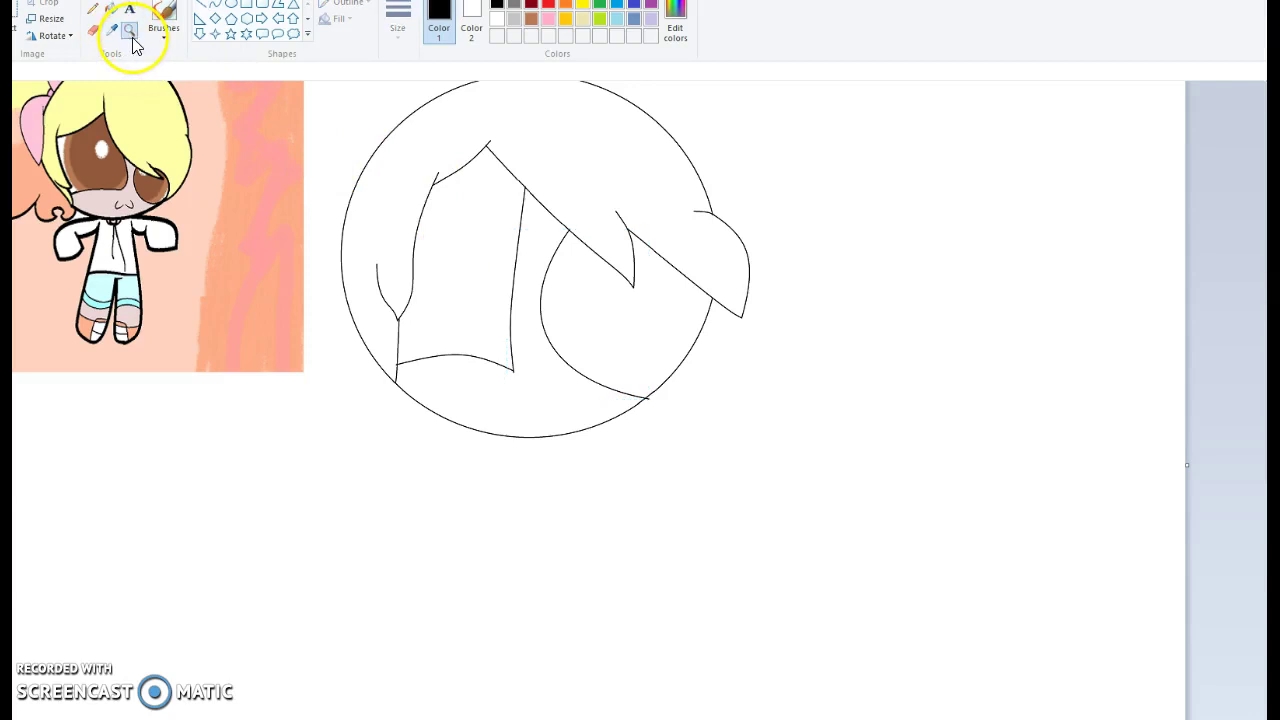
click(571, 400)
click(650, 424)
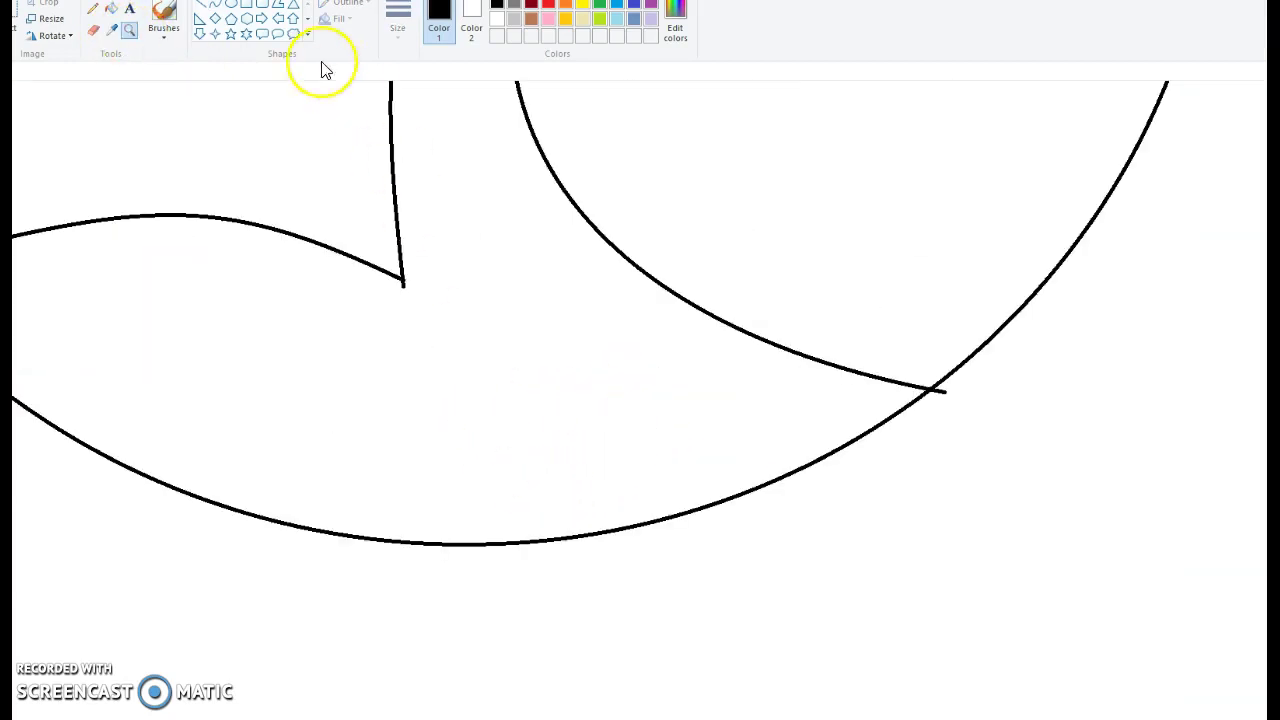
click(205, 382)
mouse_move(278, 344)
mouse_down()
mouse_move(327, 371)
mouse_move(266, 382)
mouse_move(257, 416)
mouse_up()
click(275, 422)
mouse_move(366, 386)
mouse_down()
mouse_move(309, 423)
mouse_move(454, 475)
mouse_move(391, 491)
mouse_up()
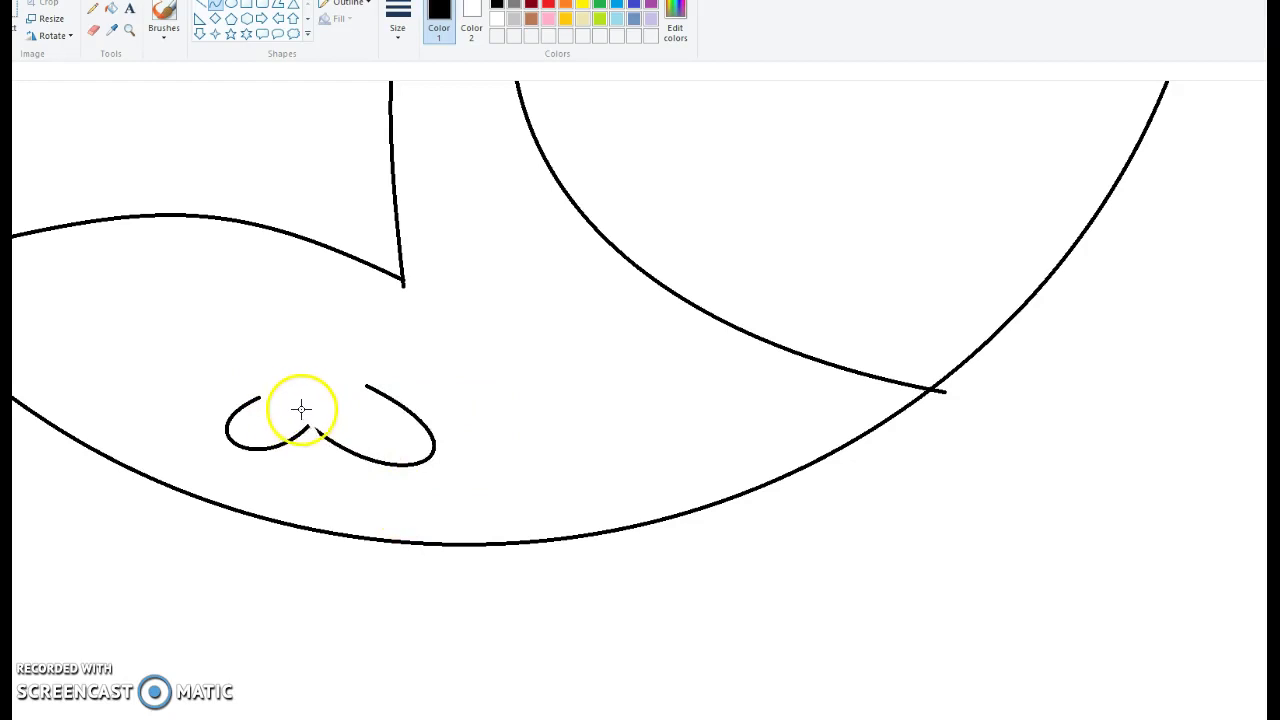
Step: Try to close the small gap between the two curls with a short curve
drag(322, 444, 331, 452)
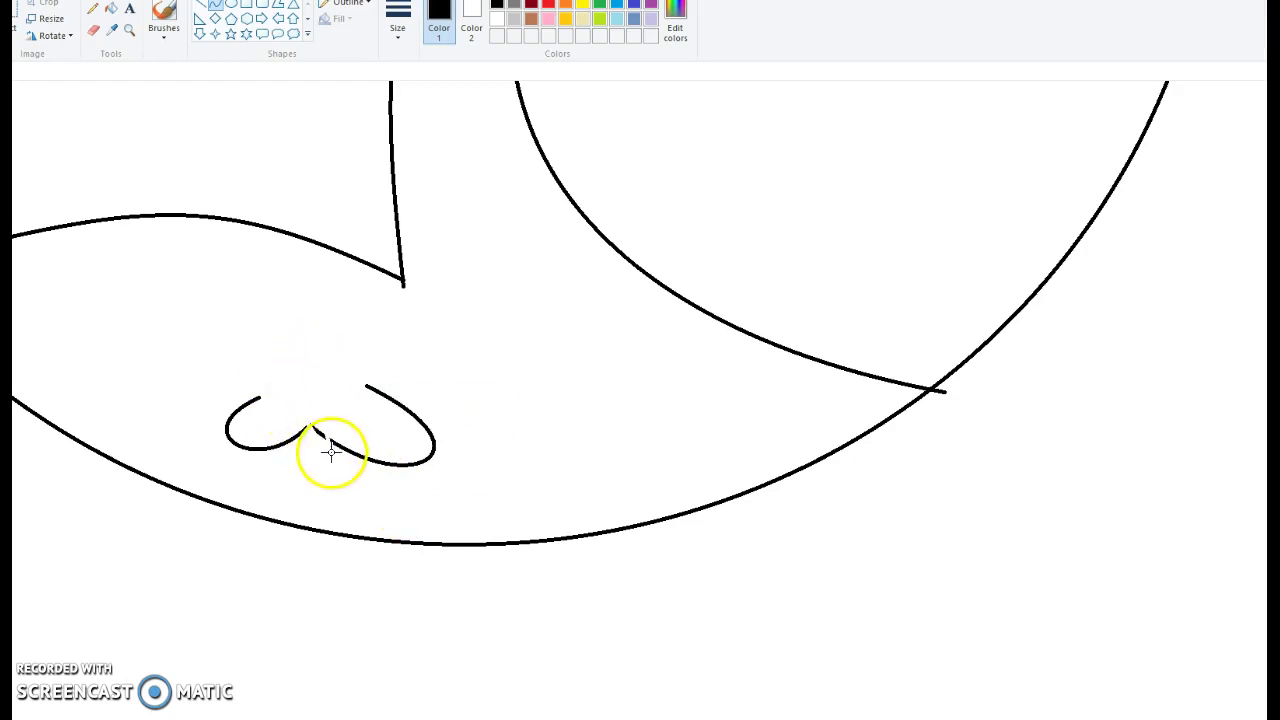
click(317, 342)
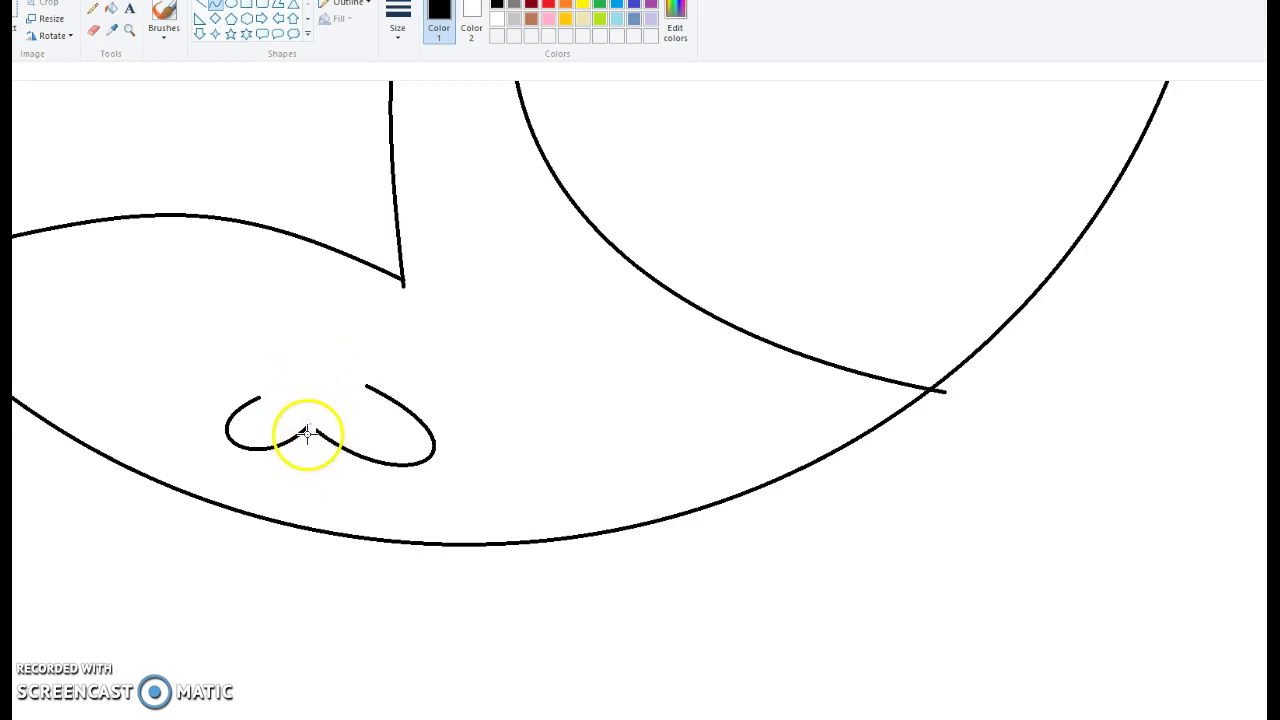
right_click(309, 422)
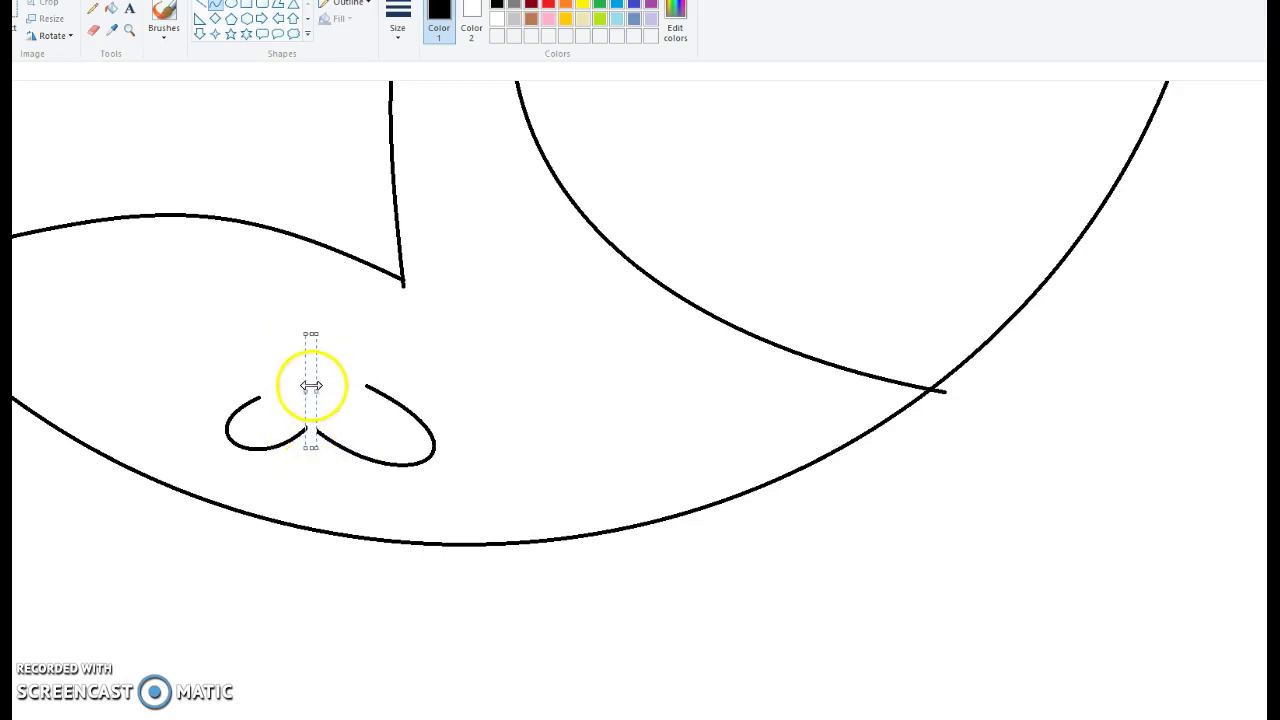
Step: Draw a long curve from the bottom of the head downward, hooking to the right at its lower end
click(130, 31)
right_click(380, 420)
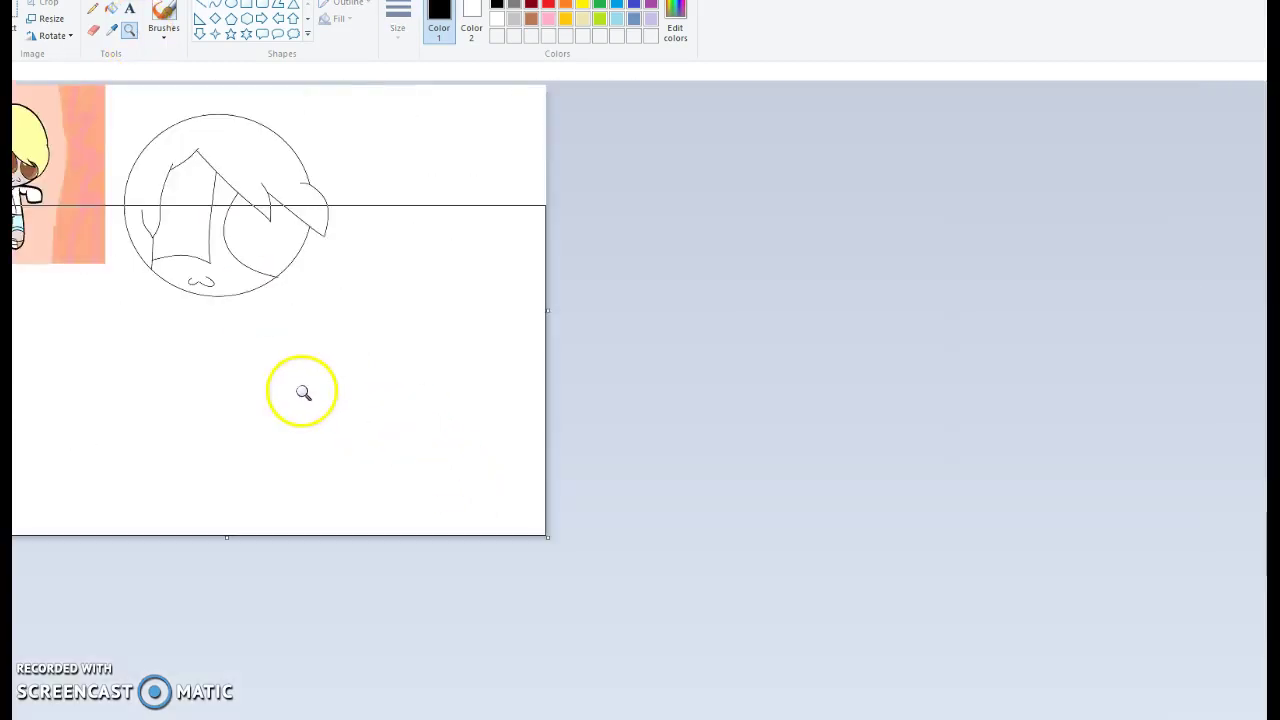
click(303, 392)
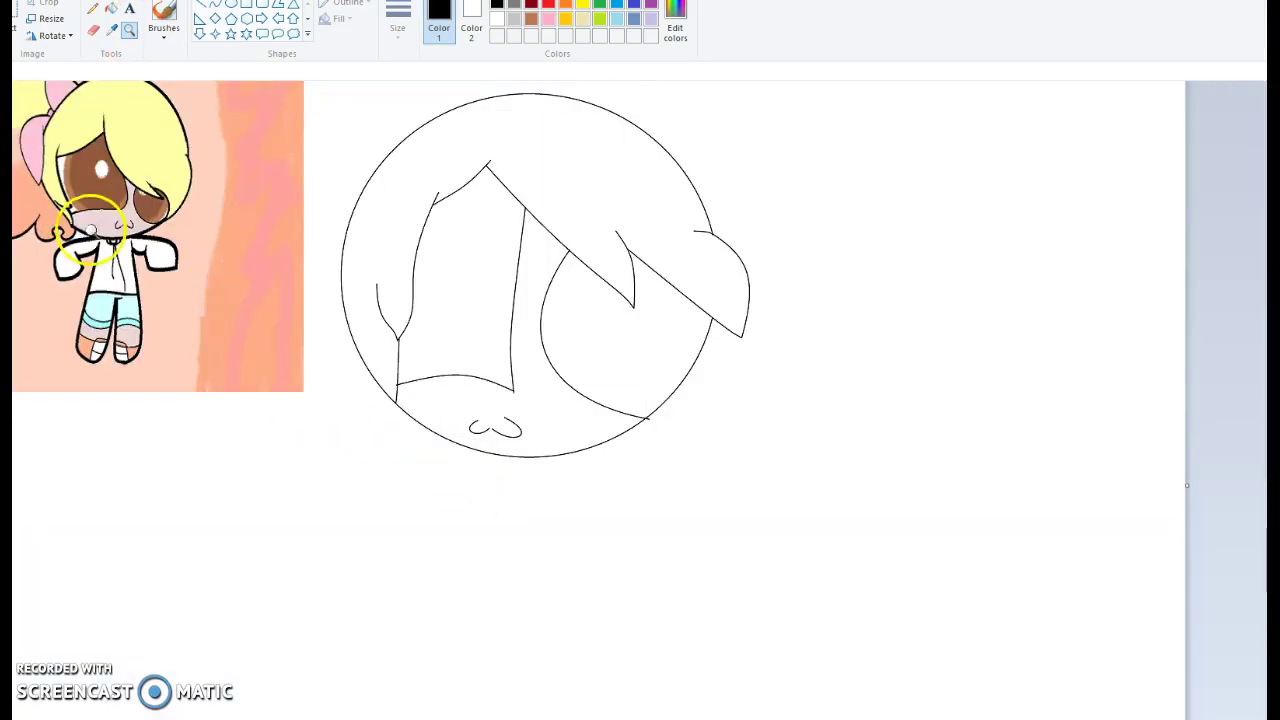
click(213, 8)
scroll(482, 271, down, 3)
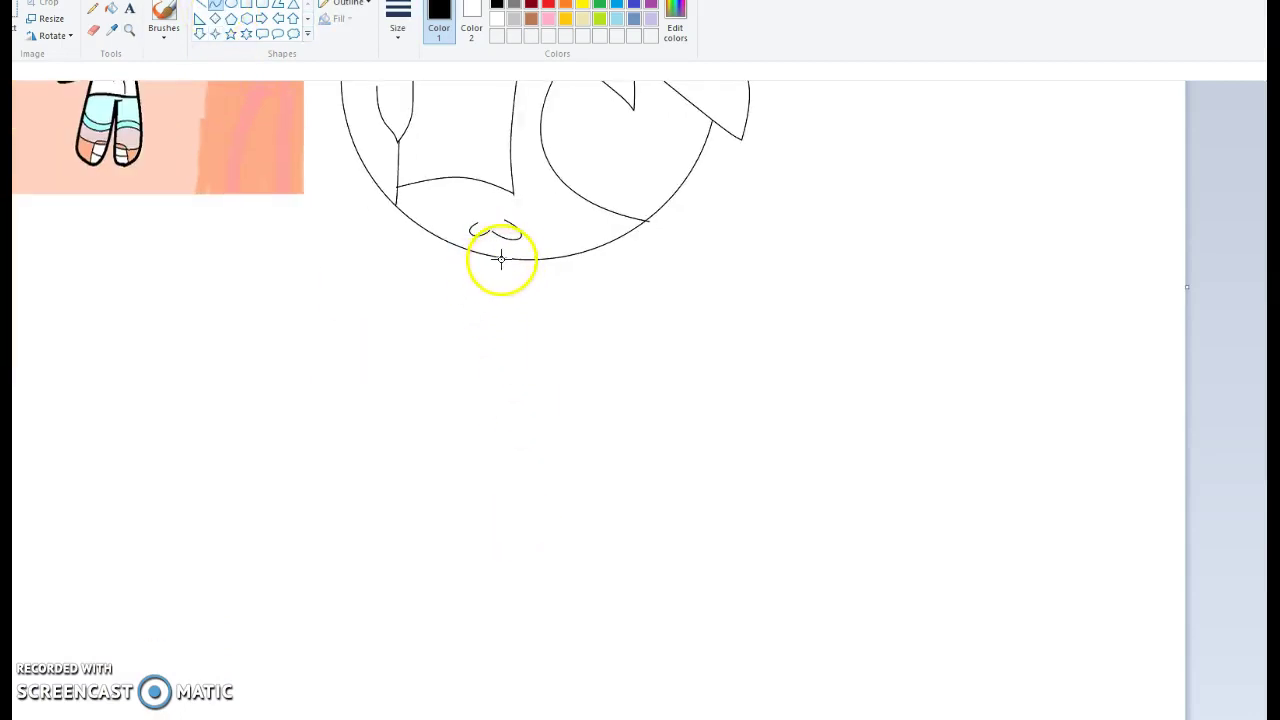
mouse_move(514, 258)
mouse_down()
mouse_move(520, 626)
mouse_move(474, 609)
mouse_move(489, 614)
mouse_move(477, 623)
mouse_up()
Step: Draw a curve from the hook's lower end back upward to form the other side of the narrow rounded shape
click(129, 29)
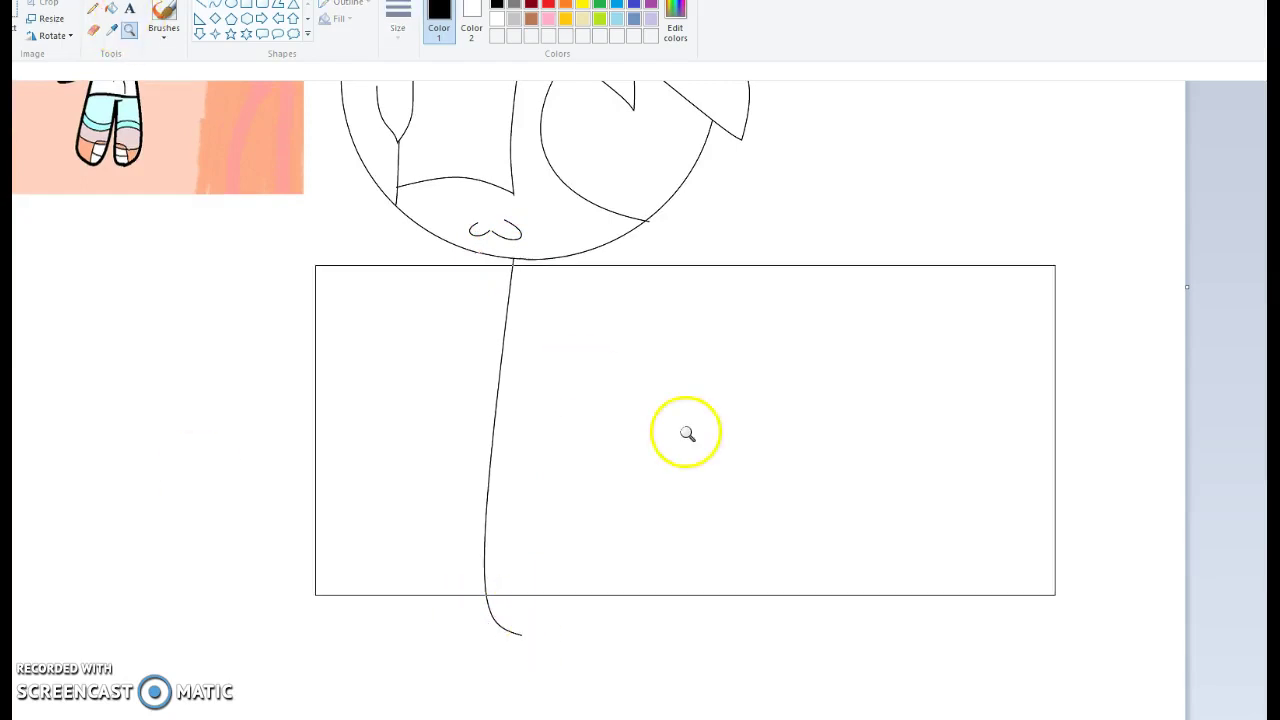
click(686, 431)
scroll(534, 449, down, 3)
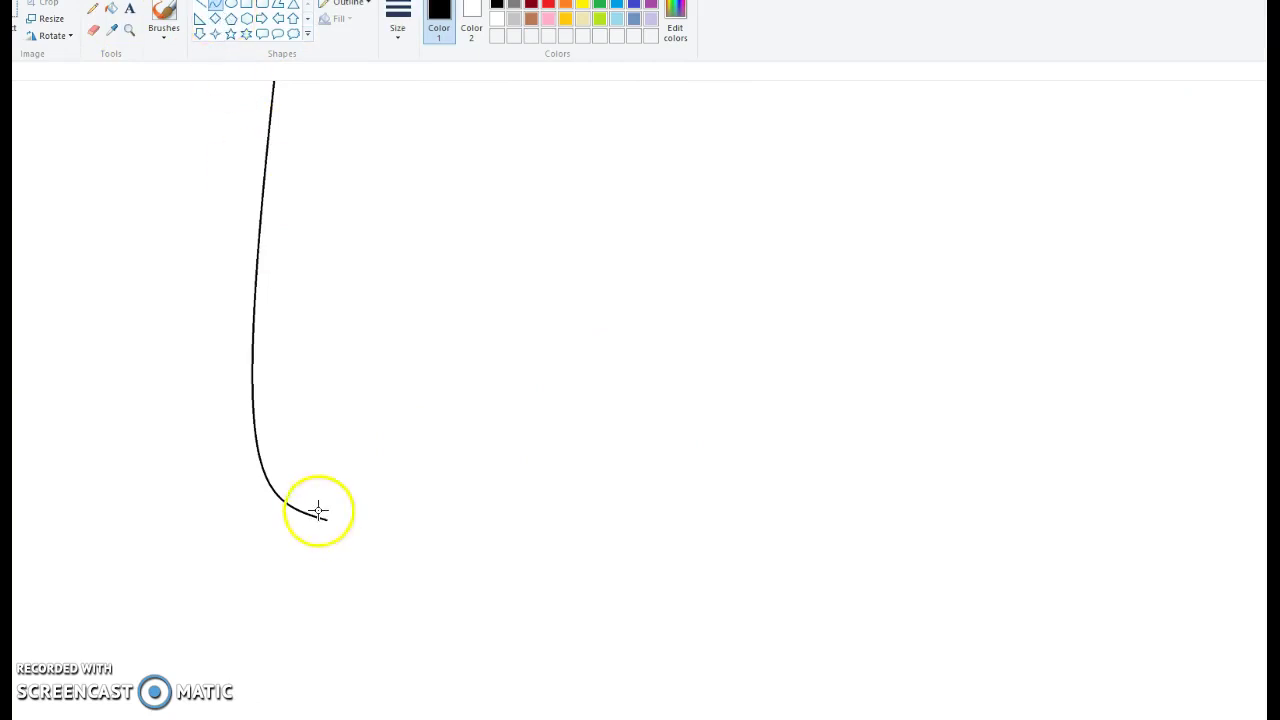
drag(328, 523, 389, 460)
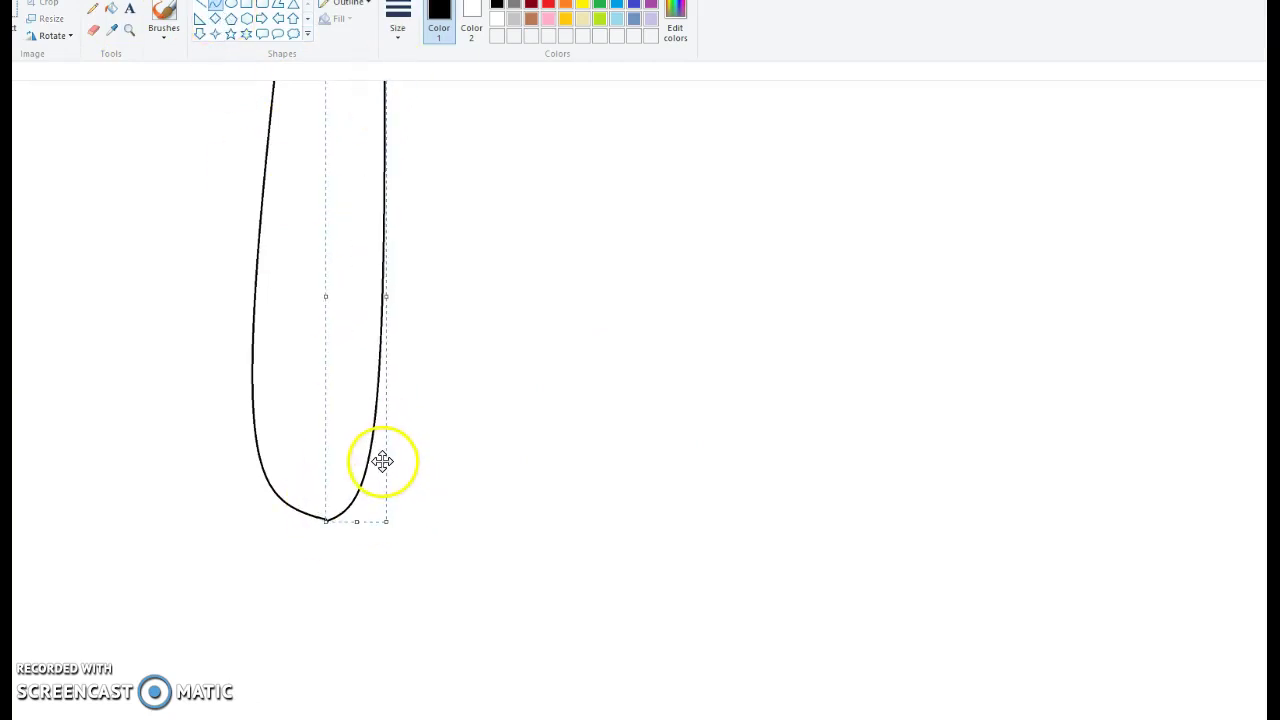
drag(494, 185, 391, 441)
click(420, 420)
click(397, 408)
right_click(397, 407)
click(418, 413)
scroll(409, 449, up, 3)
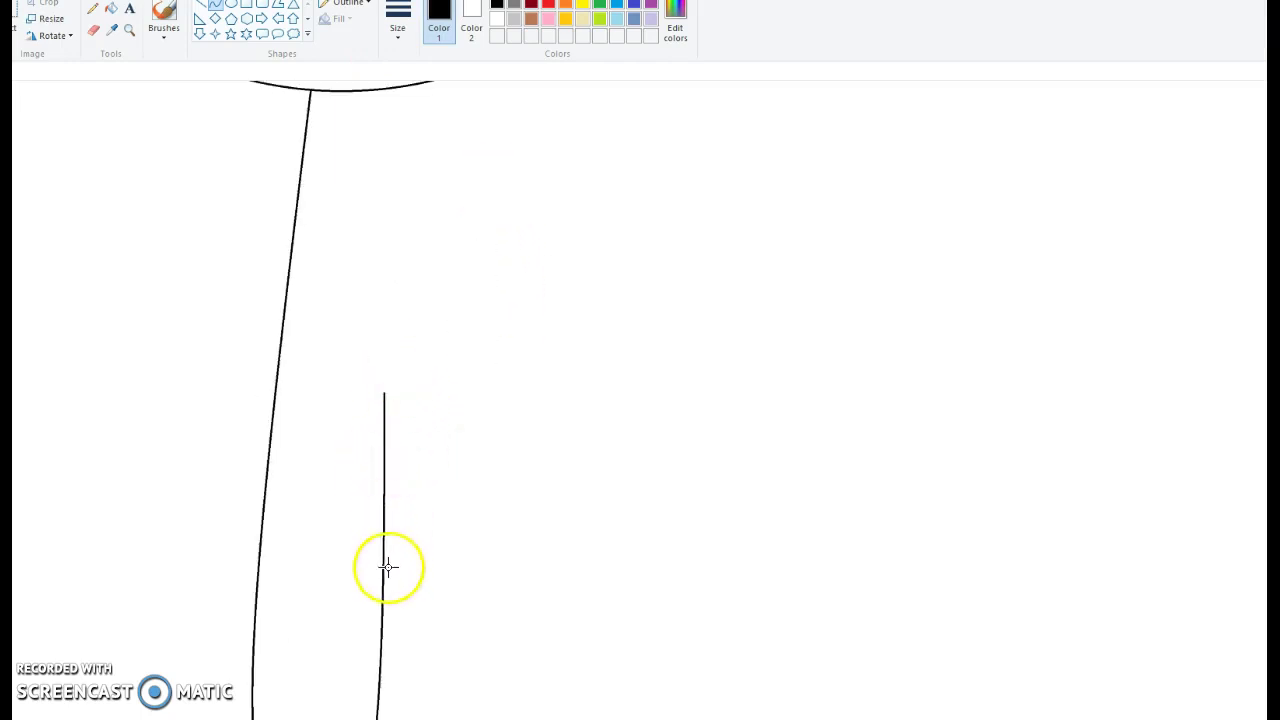
Step: Draw a curve bulging outward to the right, from the narrow body shape's right side up to the bottom of the head
drag(382, 590, 397, 86)
drag(388, 400, 408, 488)
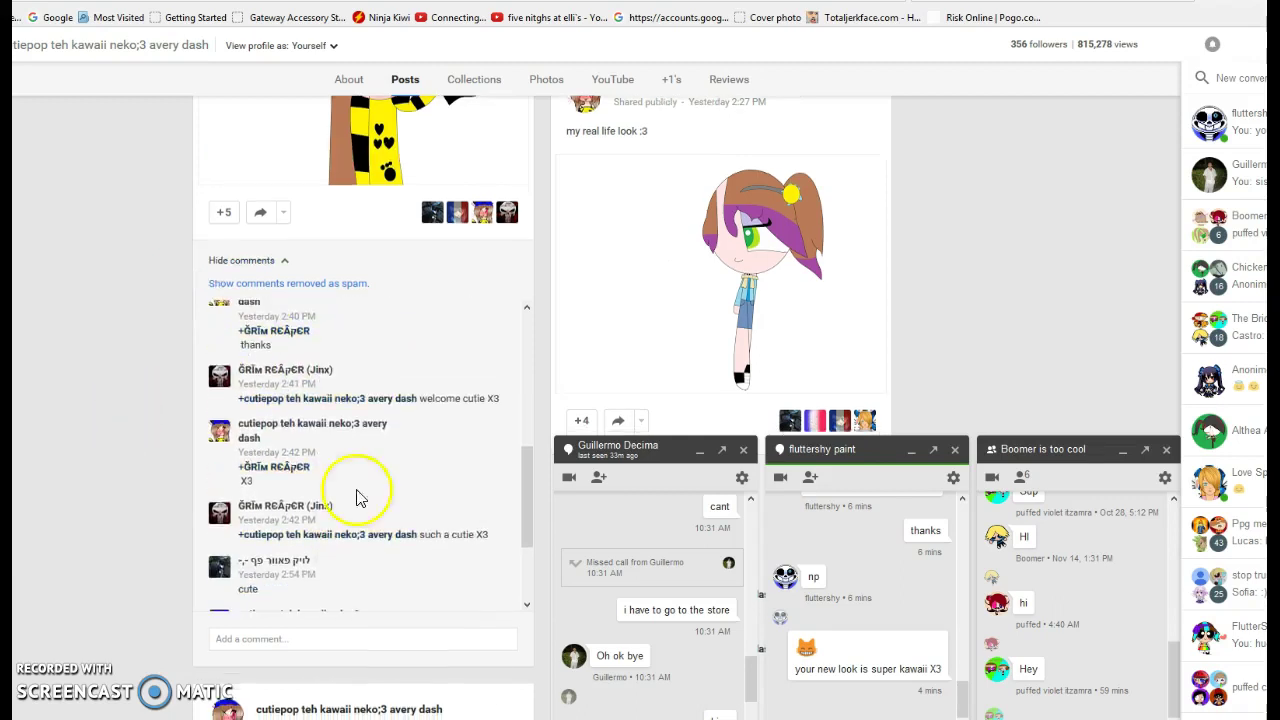
scroll(120, 423, down, 5)
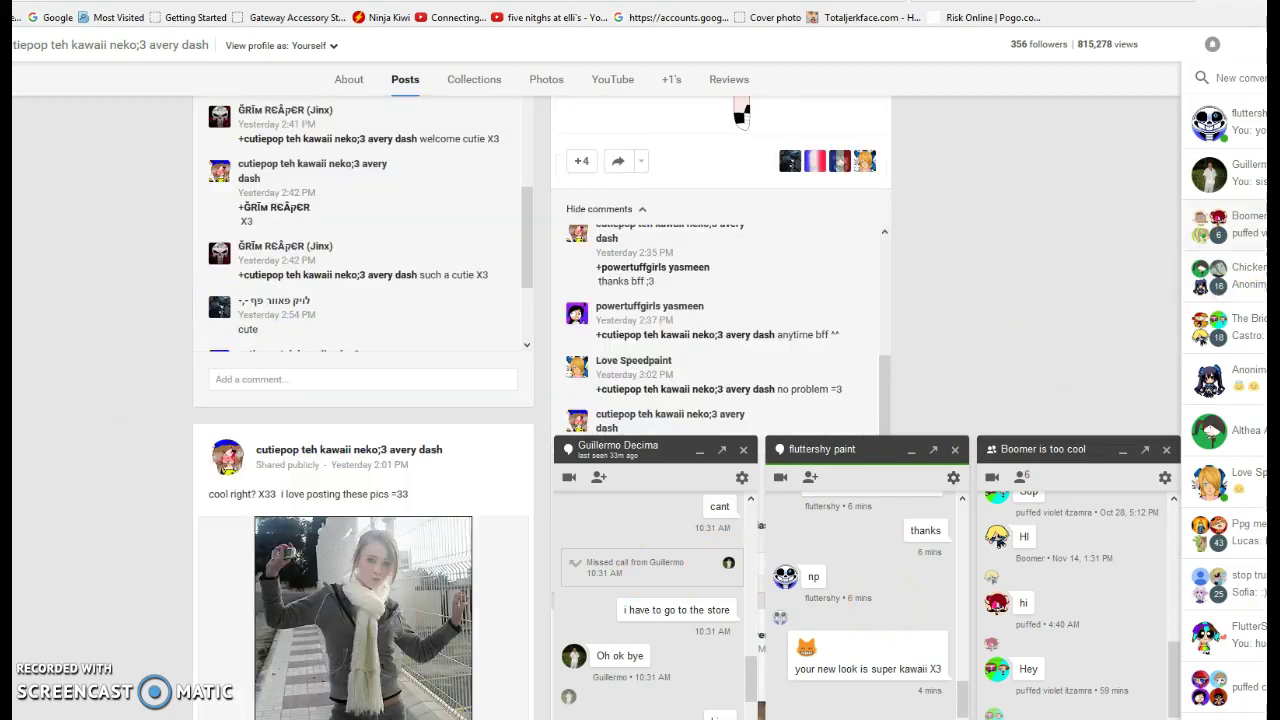
scroll(443, 514, down, 5)
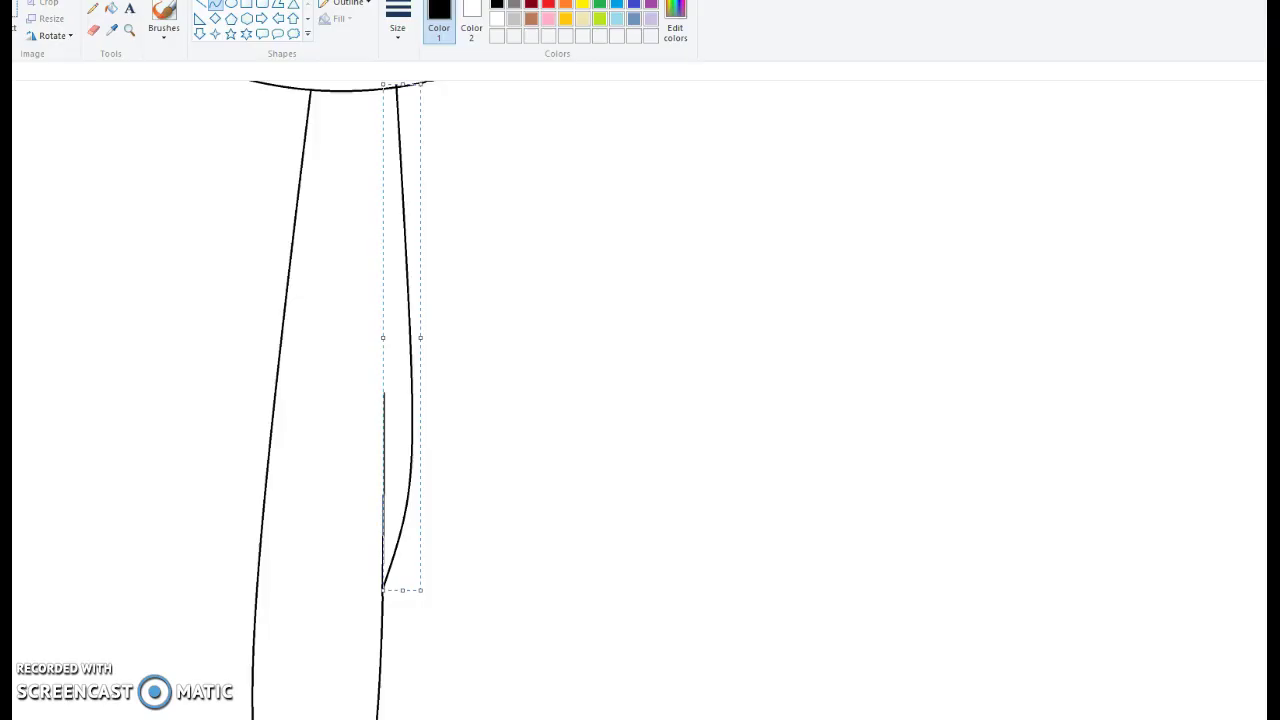
scroll(454, 669, up, 5)
scroll(317, 563, down, 5)
drag(281, 207, 186, 461)
click(97, 377)
click(268, 383)
drag(231, 378, 197, 331)
right_click(197, 331)
click(222, 340)
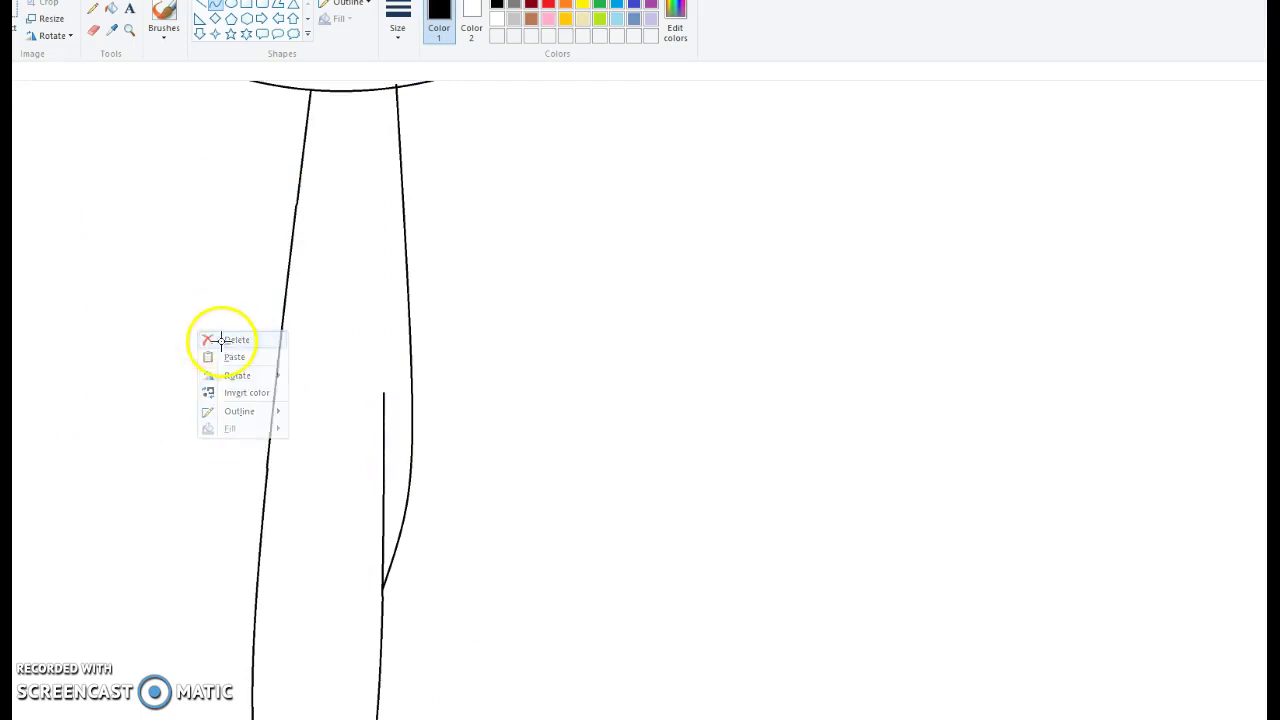
Step: Draw a long pointed ponytail beside the head's left edge using an outer curve and an inner curve that meet at the tip
scroll(216, 339, up, 5)
click(130, 36)
right_click(143, 374)
scroll(140, 320, up, 3)
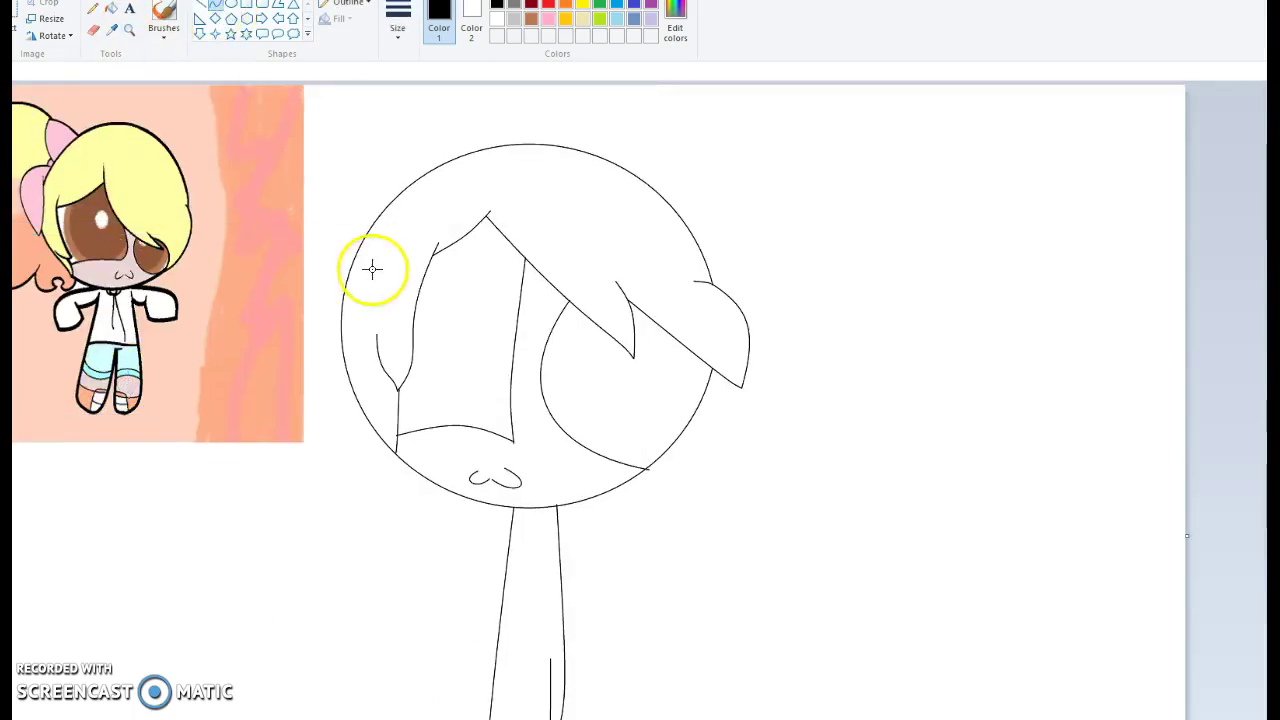
drag(363, 249, 309, 203)
drag(275, 495, 285, 465)
scroll(291, 468, down, 3)
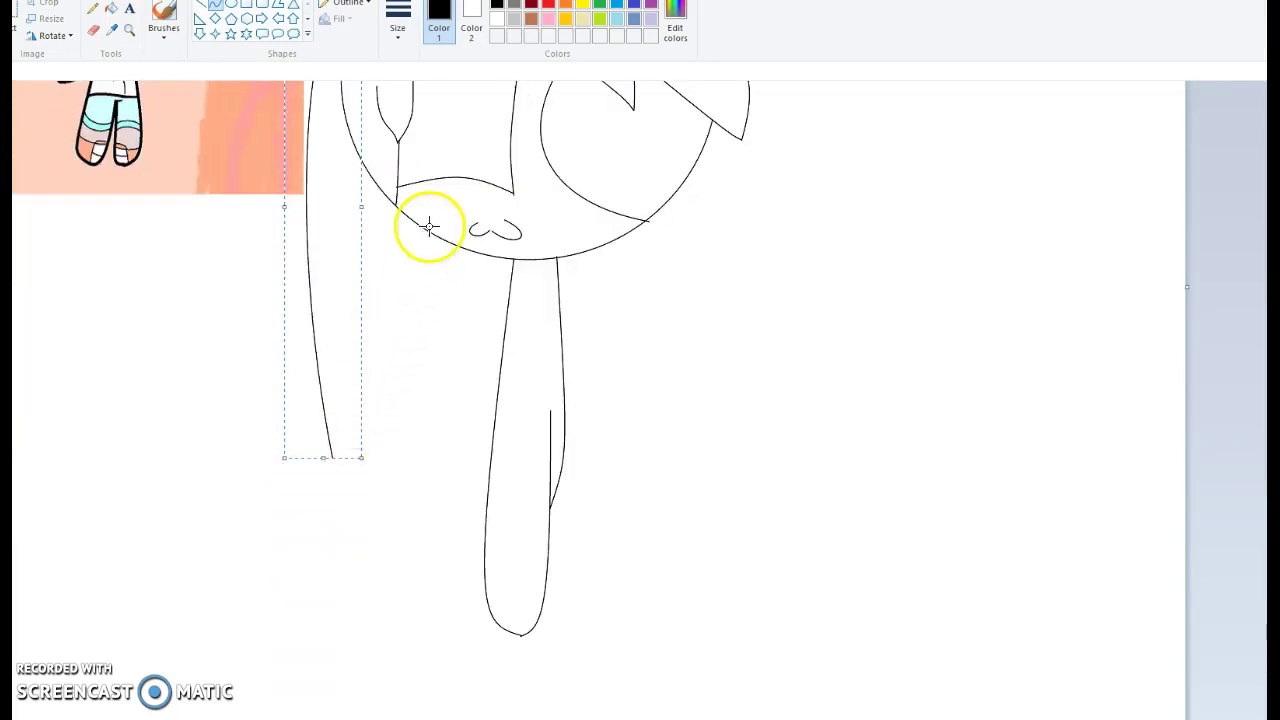
drag(434, 234, 334, 400)
scroll(337, 399, up, 5)
scroll(337, 399, down, 3)
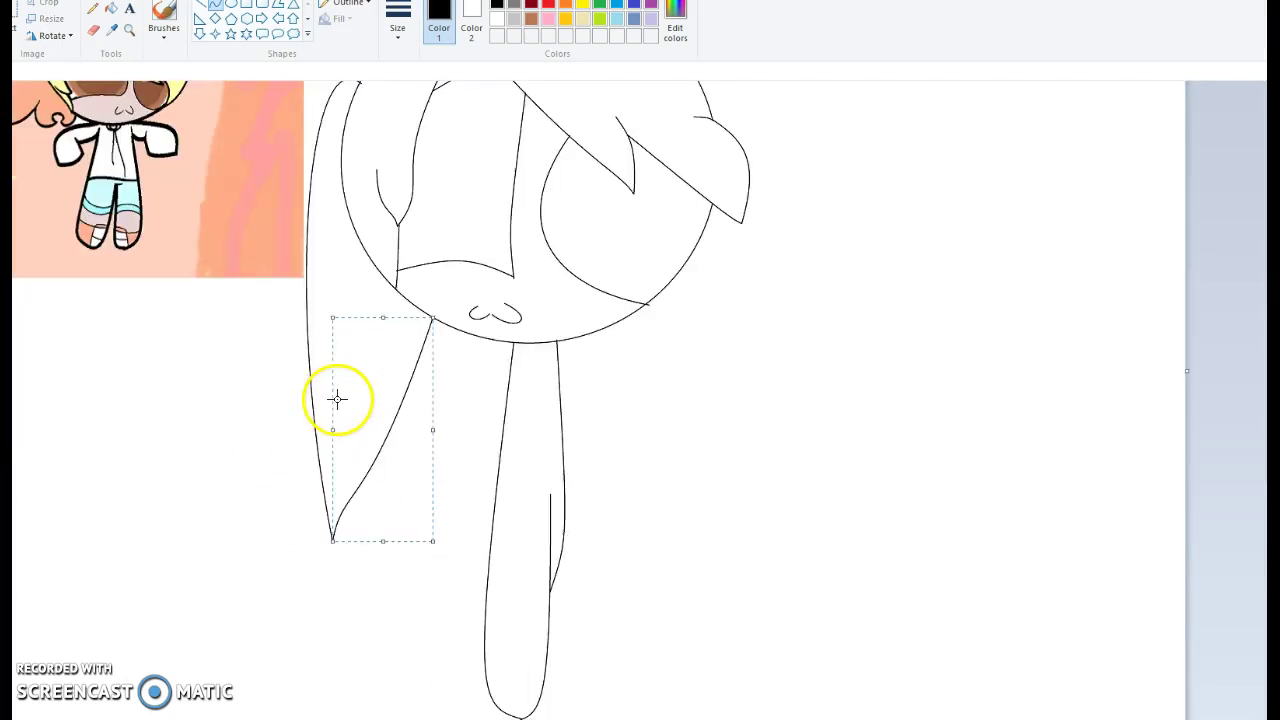
drag(509, 344, 449, 514)
drag(440, 480, 420, 448)
click(494, 434)
right_click(469, 417)
click(492, 427)
Step: Draw two lines flaring outward from the base of the head on either side of the body, the left one slightly curved
mouse_move(510, 341)
mouse_down()
mouse_move(420, 494)
mouse_move(415, 528)
mouse_up()
mouse_move(450, 470)
mouse_down()
mouse_move(496, 467)
mouse_move(429, 403)
mouse_move(391, 334)
mouse_move(457, 414)
mouse_move(466, 467)
mouse_up()
drag(558, 344, 660, 578)
double_click(624, 497)
Step: Draw a wavy lower edge from the end of the left flared line to the body's left side
scroll(337, 349, up, 3)
scroll(337, 349, down, 5)
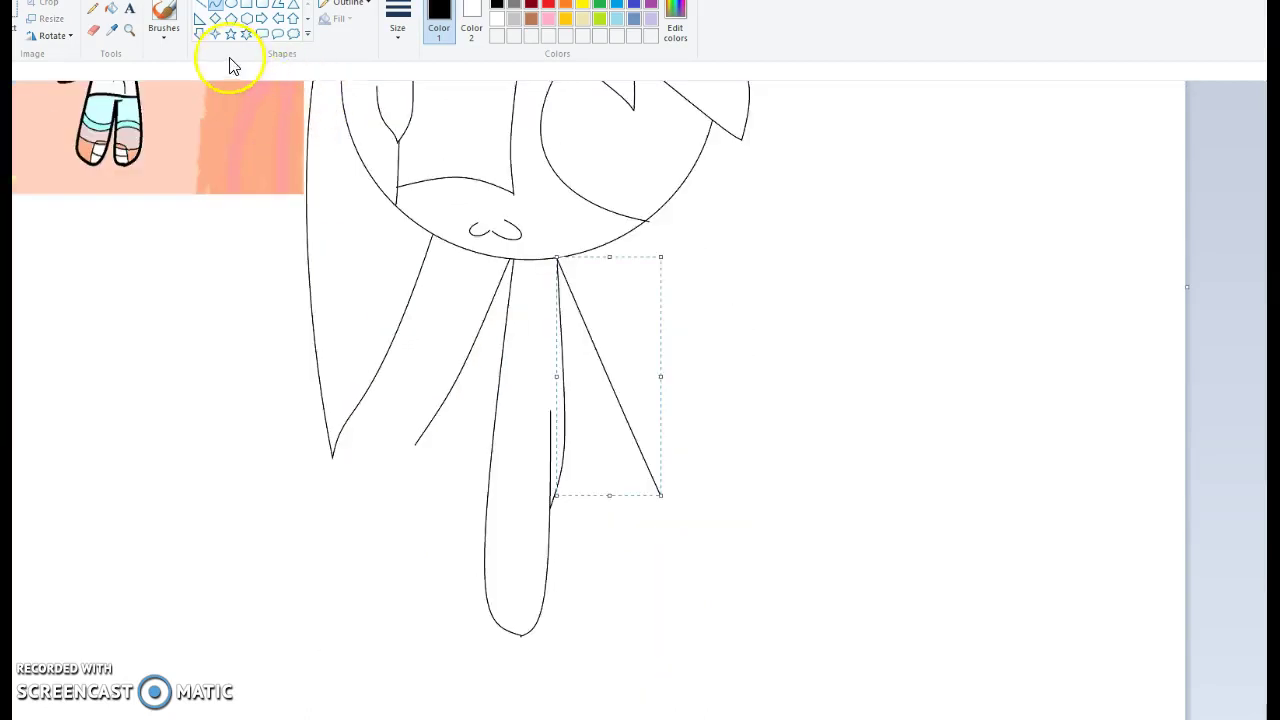
click(129, 30)
click(419, 507)
click(663, 443)
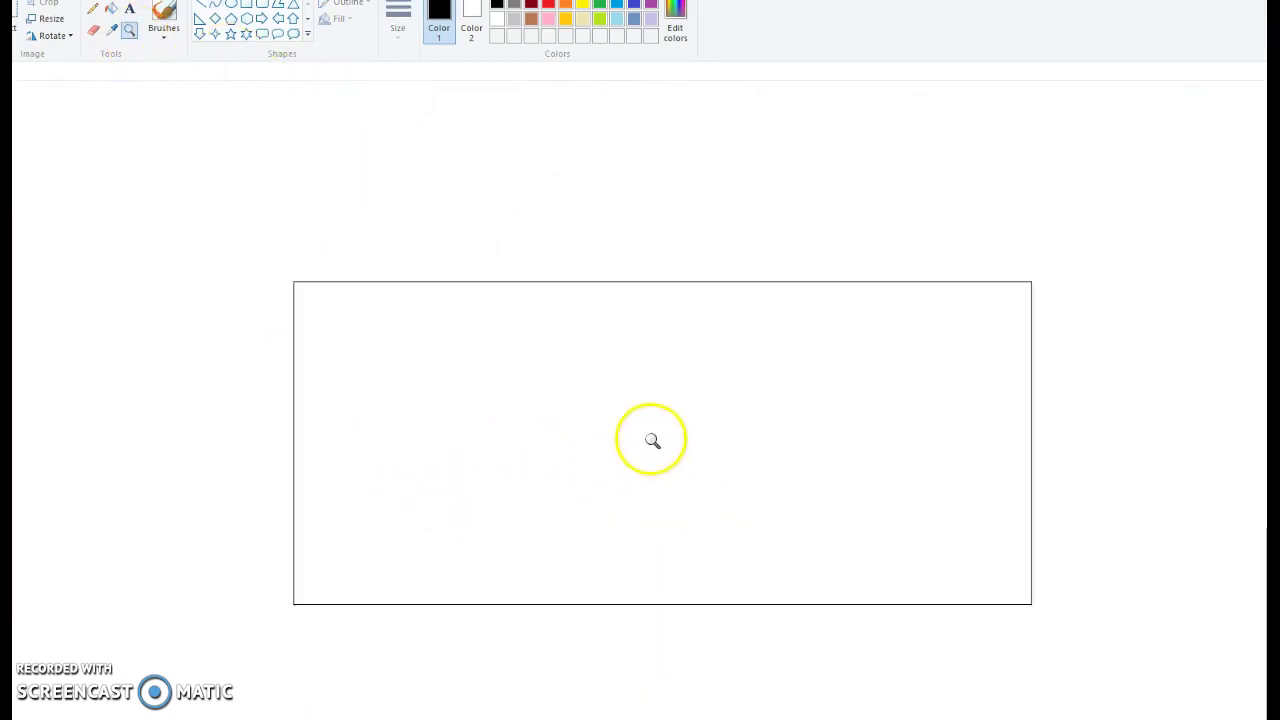
click(583, 341)
click(215, 6)
scroll(163, 209, up, 3)
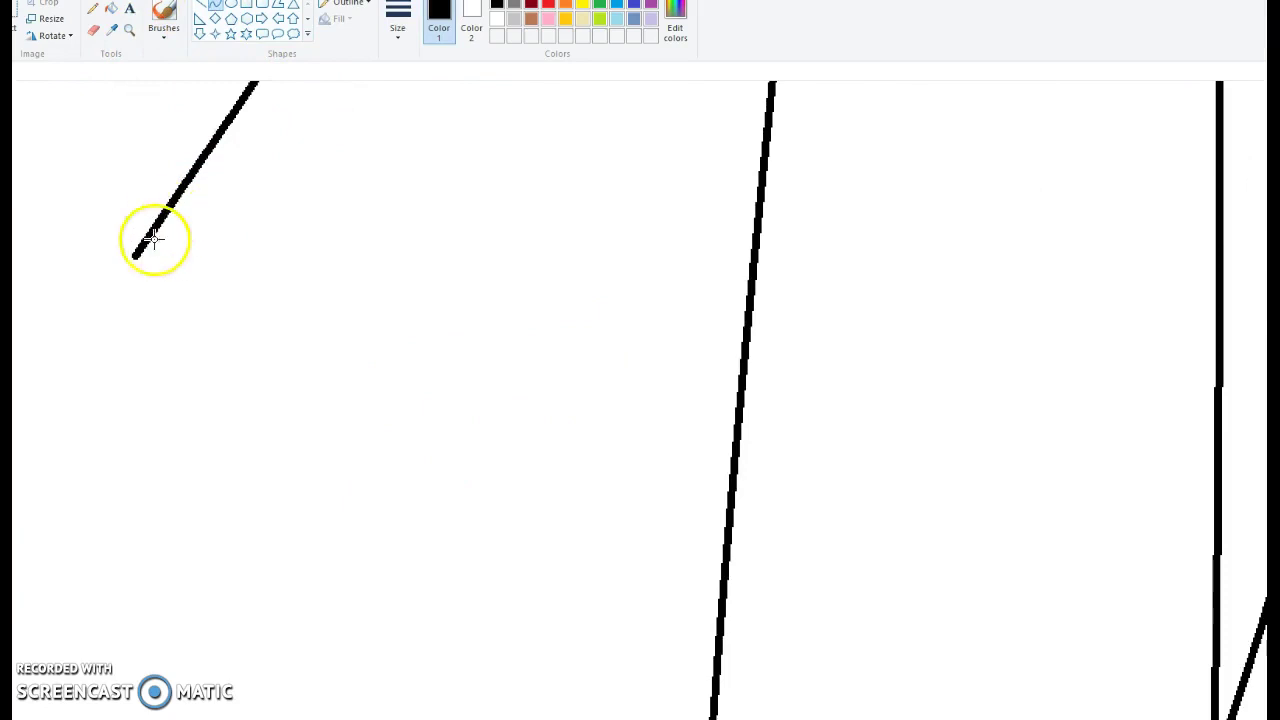
drag(134, 260, 404, 548)
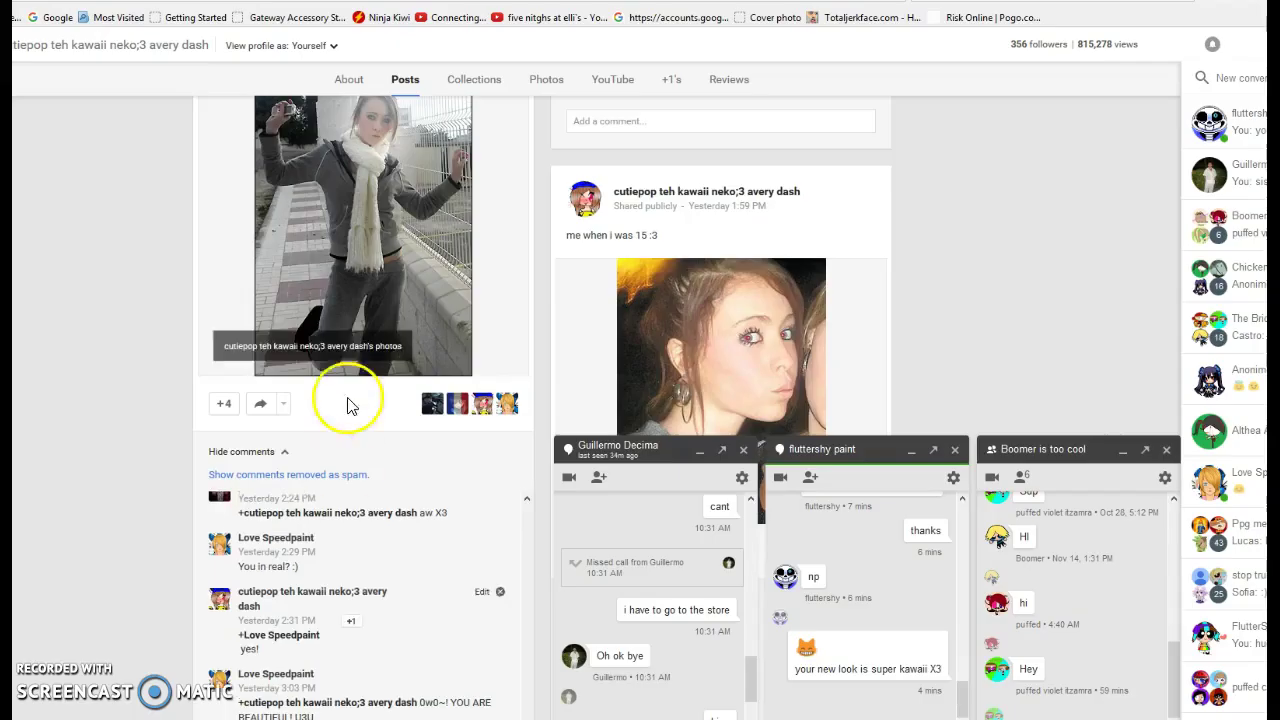
scroll(343, 400, up, 3)
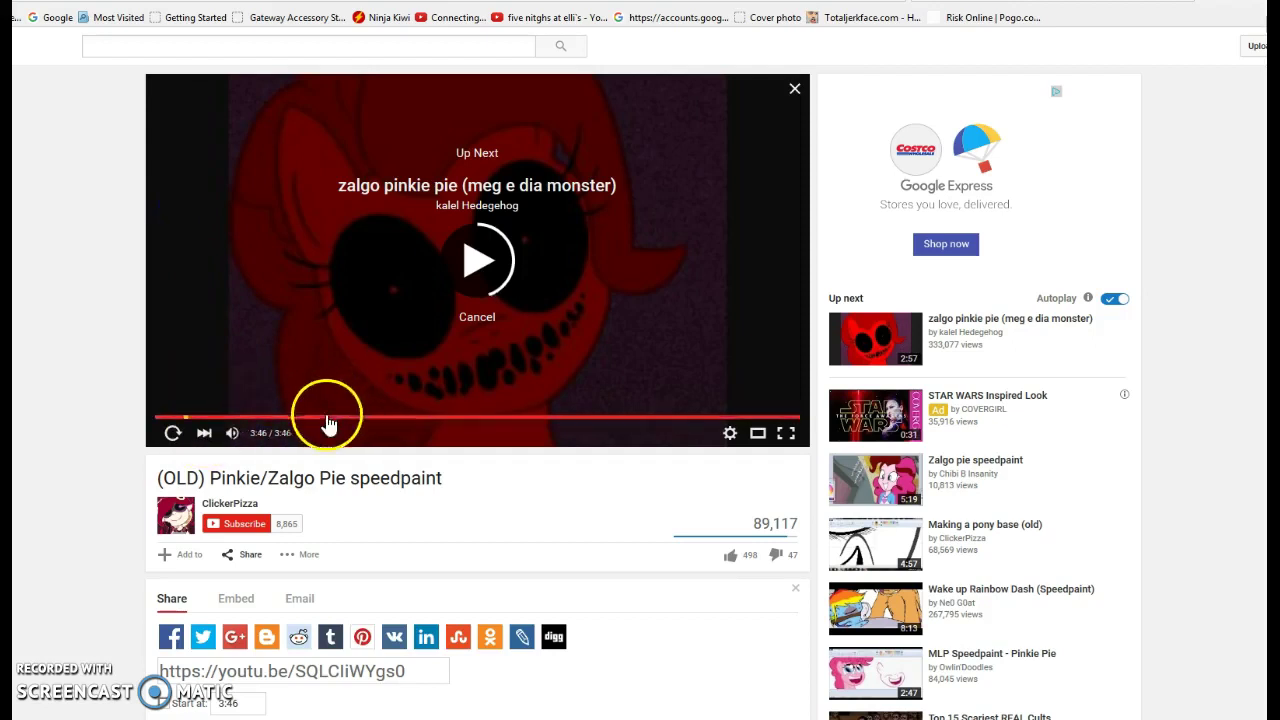
drag(246, 415, 115, 398)
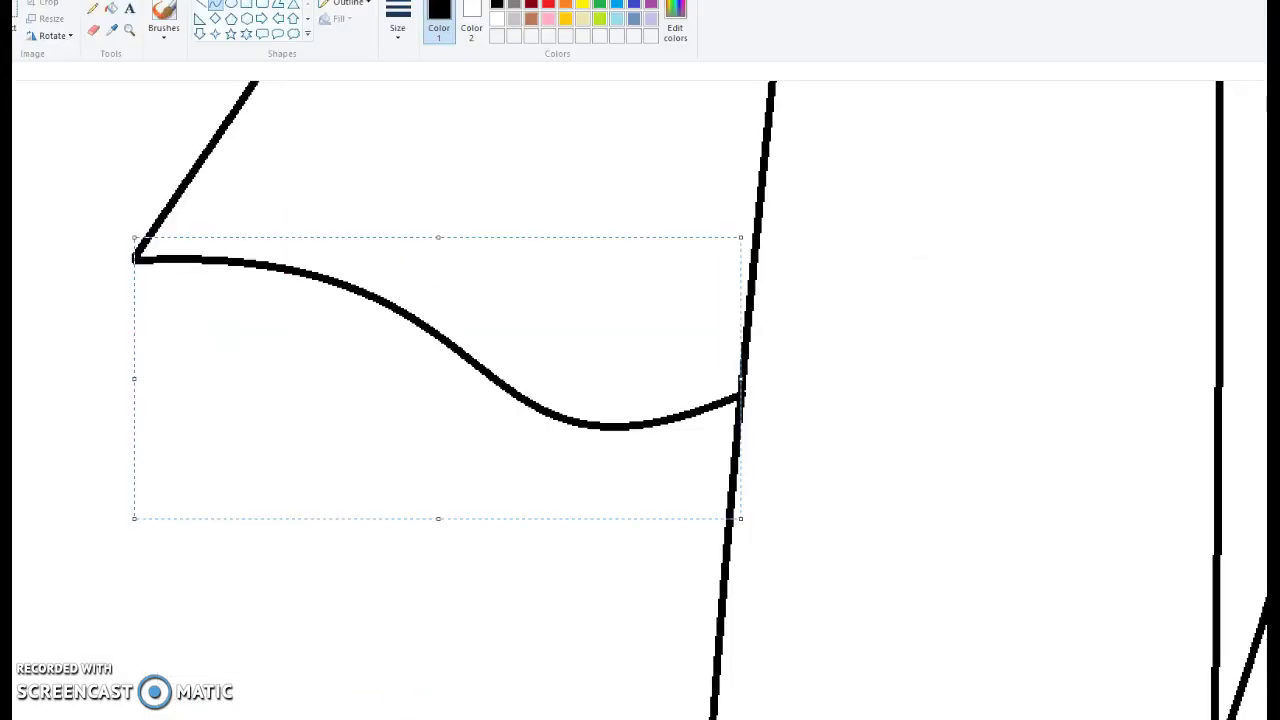
Step: Draw a wavy lower edge from the body's right side to the end of the right flared line
scroll(262, 444, up, 3)
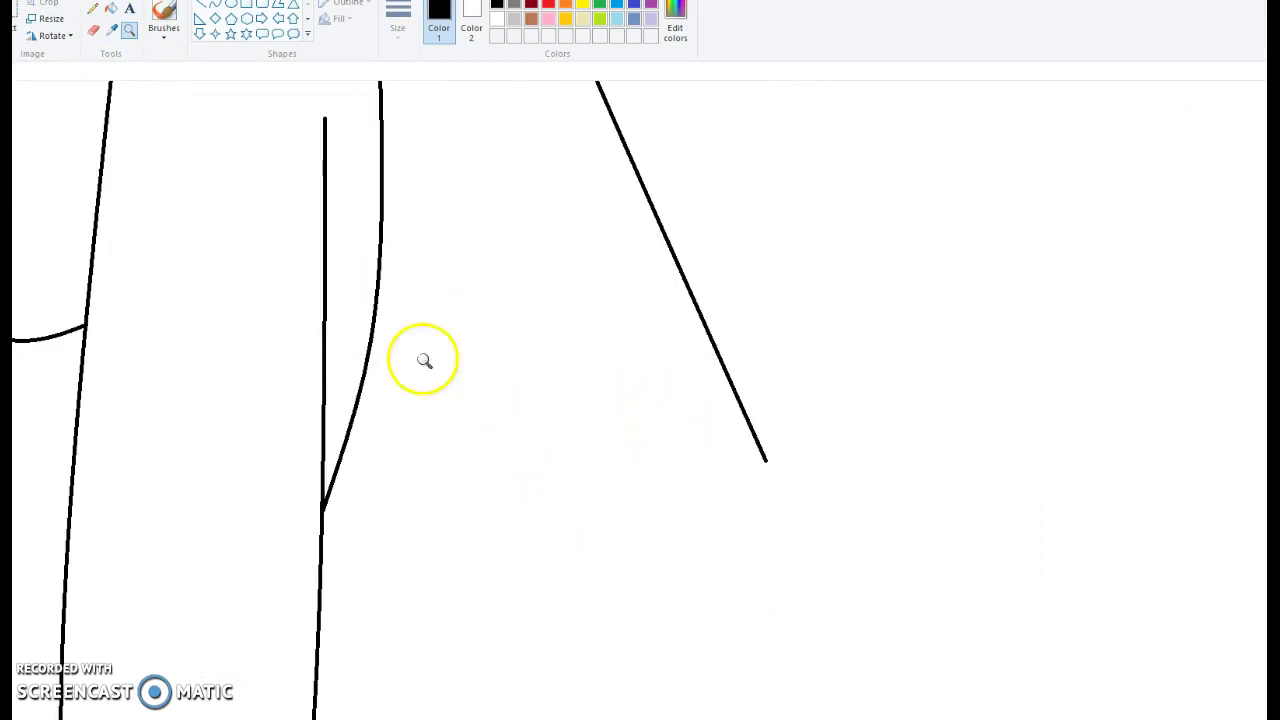
drag(371, 311, 350, 432)
drag(485, 497, 764, 462)
click(656, 436)
click(633, 503)
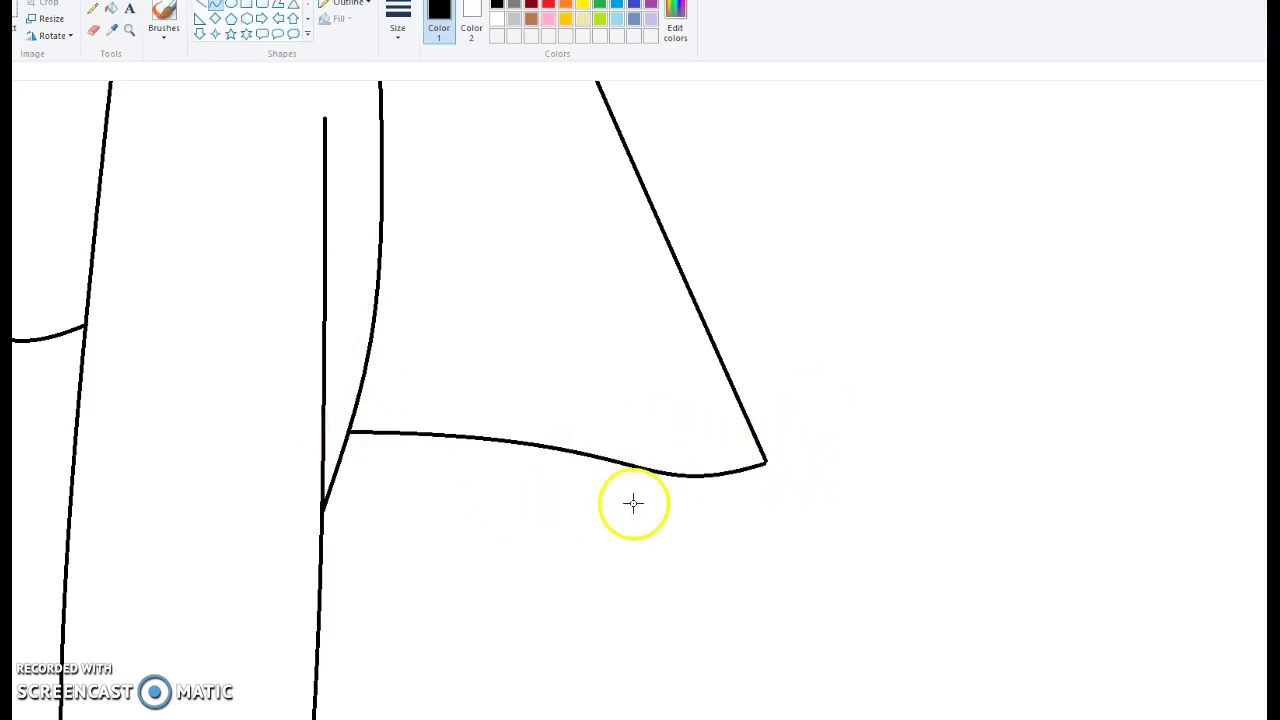
Step: Draw a gently curved line across the body at the upper end of the inner vertical line
scroll(451, 437, up, 1)
scroll(141, 344, up, 1)
scroll(141, 344, down, 1)
drag(109, 260, 324, 280)
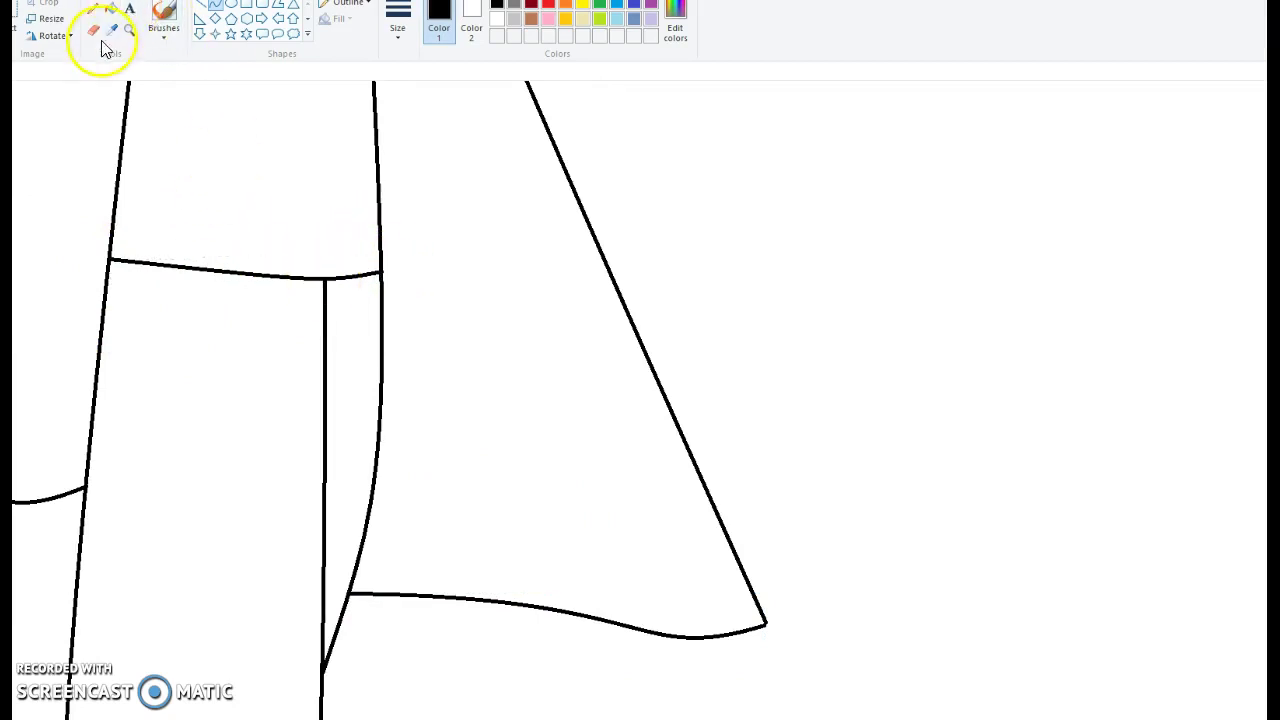
Step: Draw two short wavy lines side by side, hanging from the bottom of the head inside the upper body
click(131, 31)
right_click(249, 309)
right_click(249, 309)
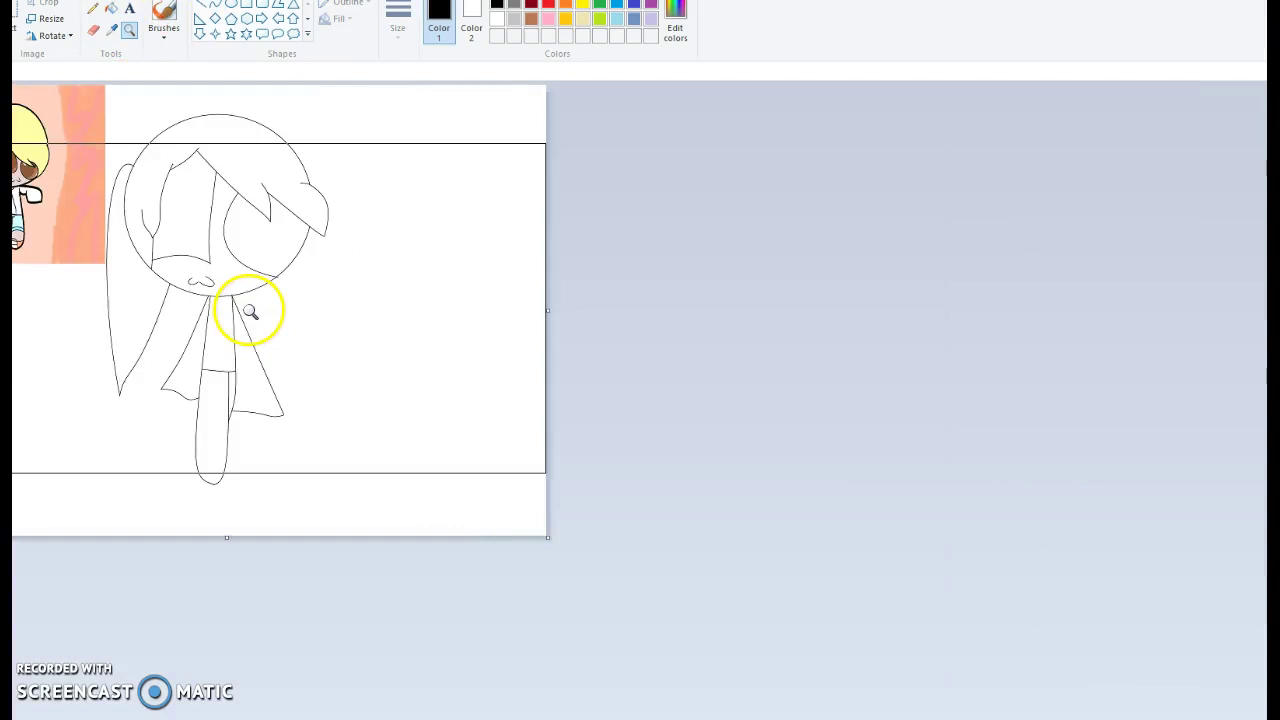
click(68, 330)
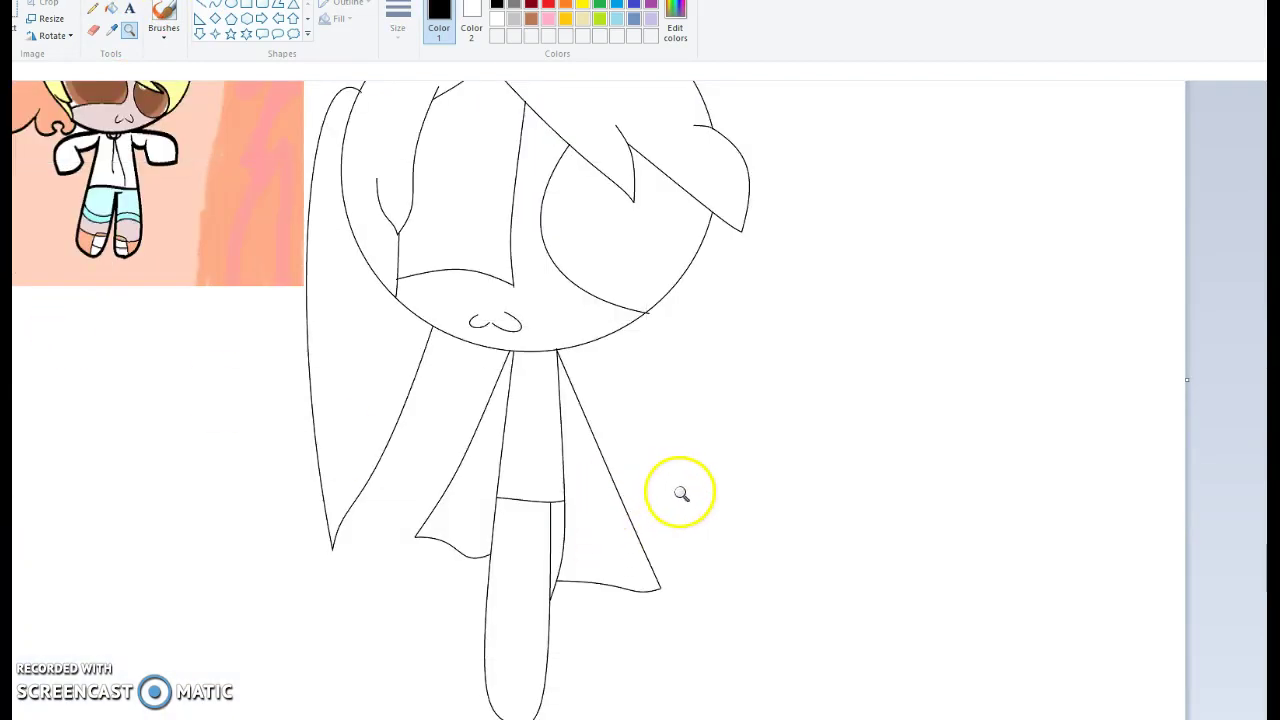
click(620, 450)
click(516, 343)
scroll(380, 249, up, 2)
click(215, 6)
mouse_move(311, 173)
mouse_down()
mouse_move(329, 505)
mouse_move(314, 476)
mouse_up()
click(264, 420)
click(342, 402)
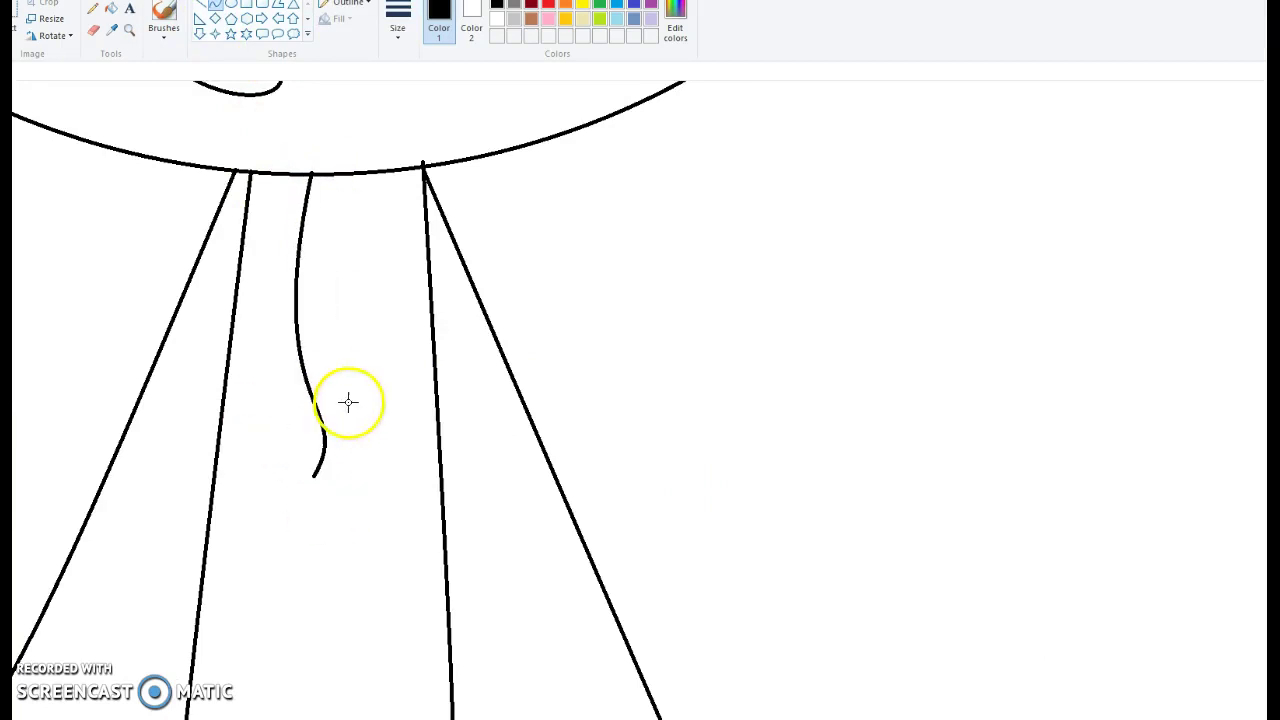
drag(381, 173, 395, 488)
mouse_move(390, 400)
mouse_down()
mouse_move(345, 393)
mouse_move(405, 405)
mouse_up()
Step: Draw two closely spaced, slanted lines across the lower body, just below the left flared shape's hem
click(129, 30)
right_click(166, 251)
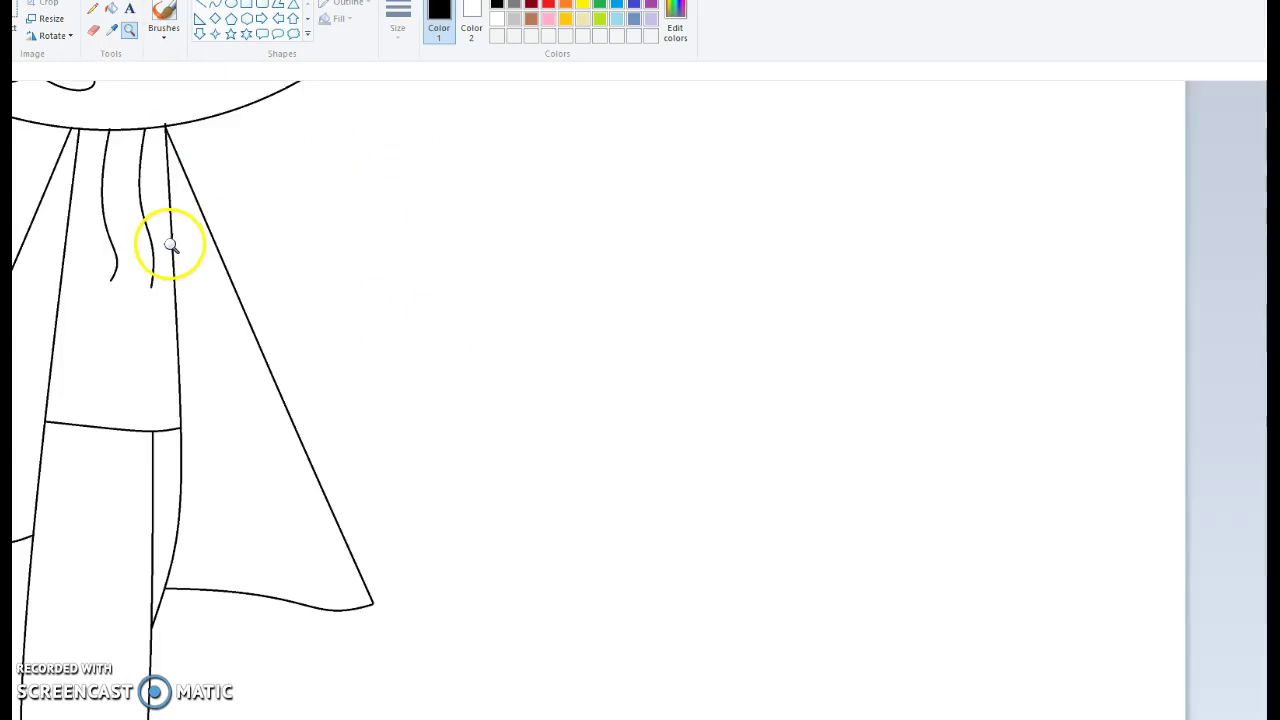
right_click(171, 246)
click(171, 246)
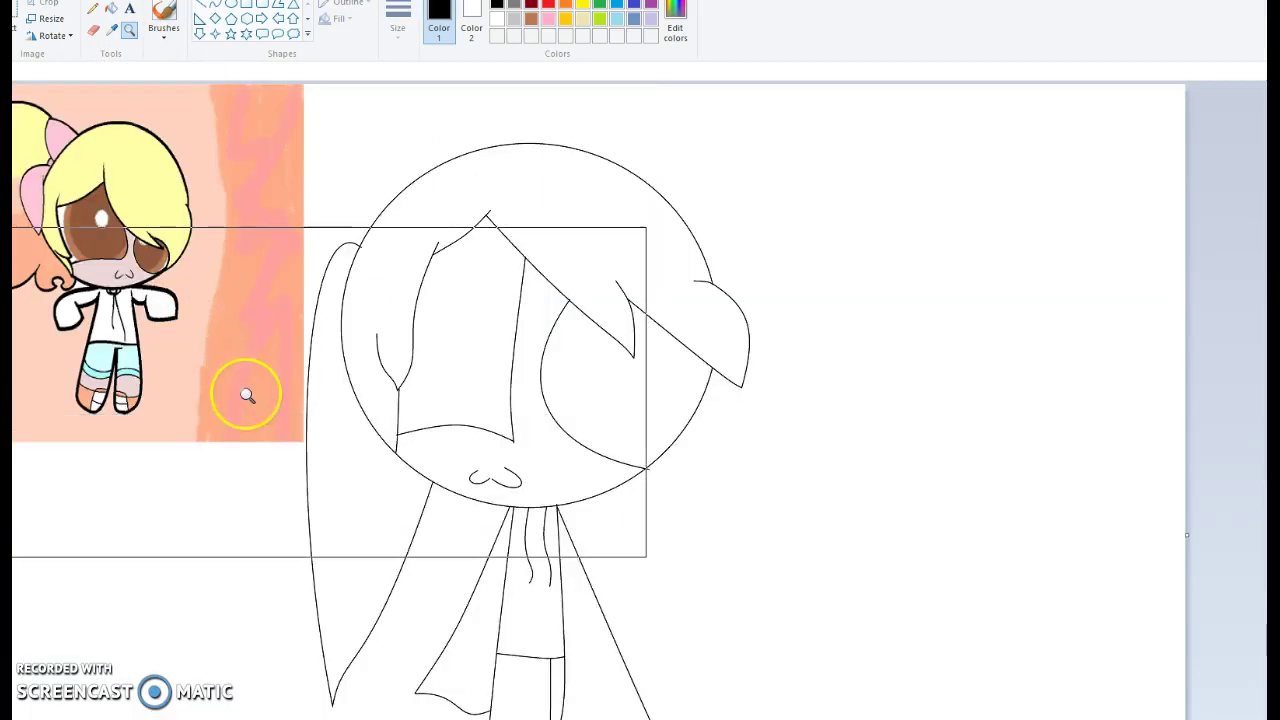
scroll(640, 674, down, 3)
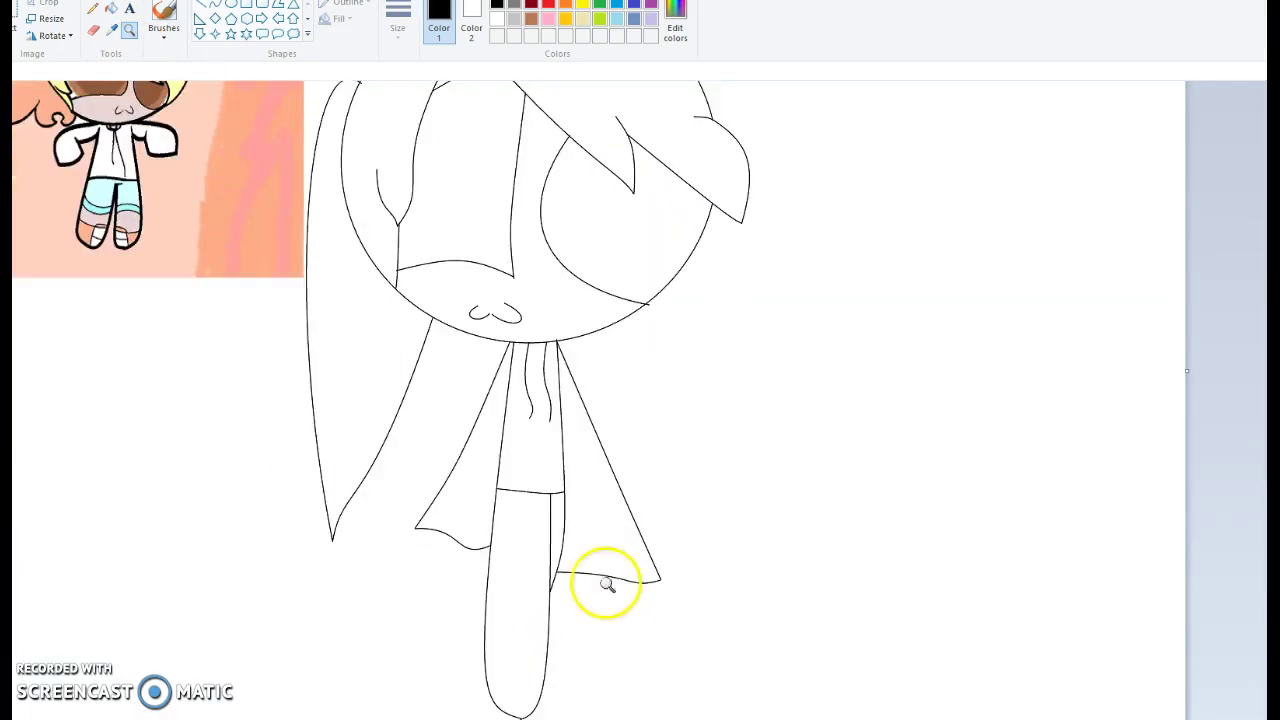
click(593, 503)
click(540, 471)
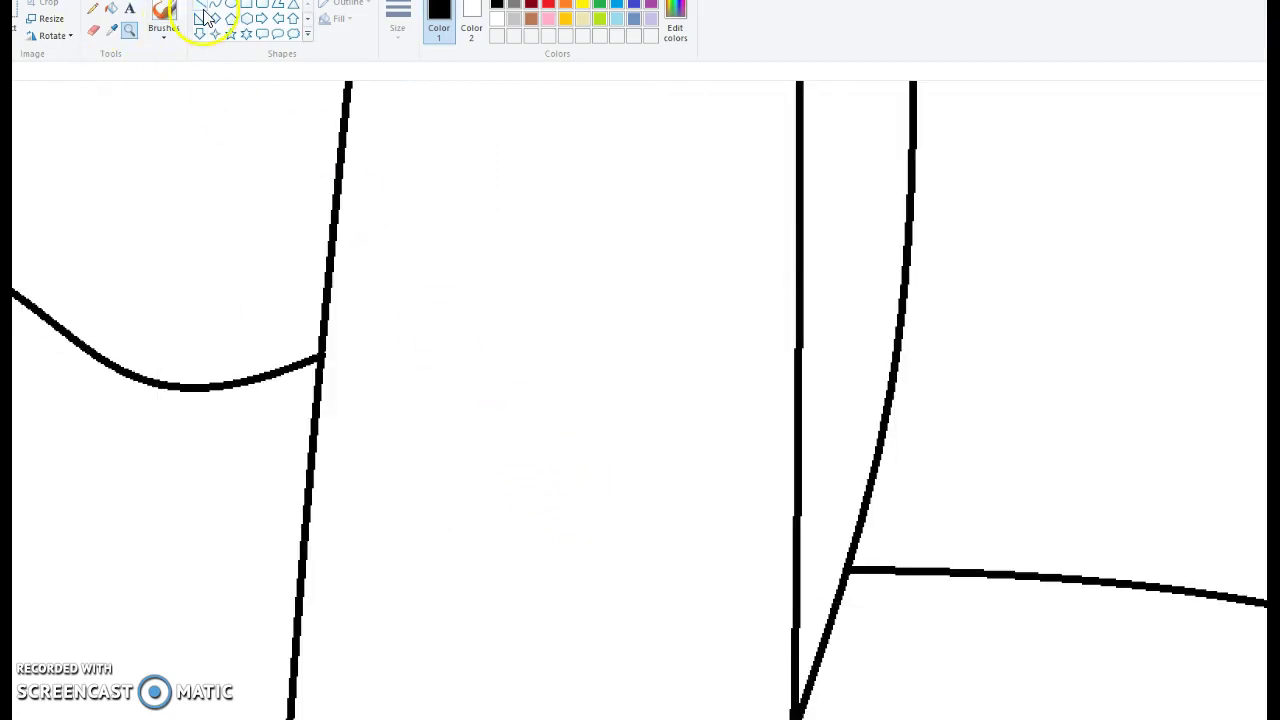
drag(306, 486, 835, 593)
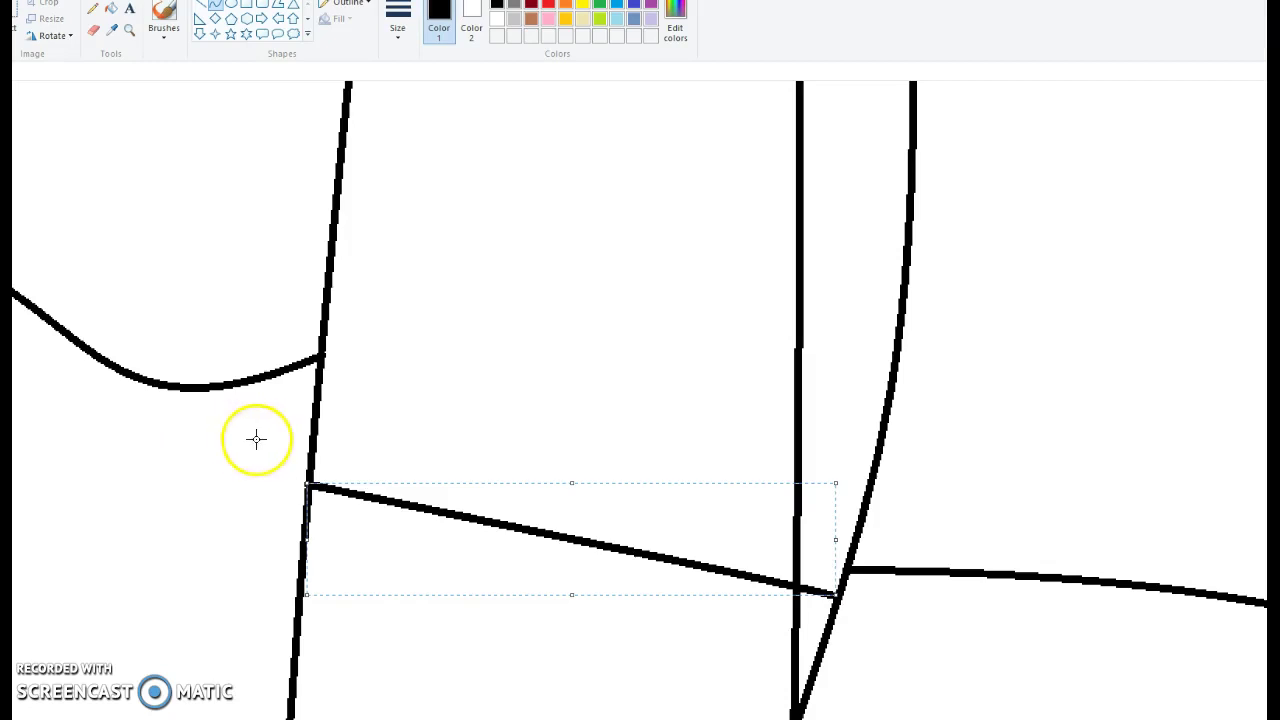
drag(316, 450, 812, 540)
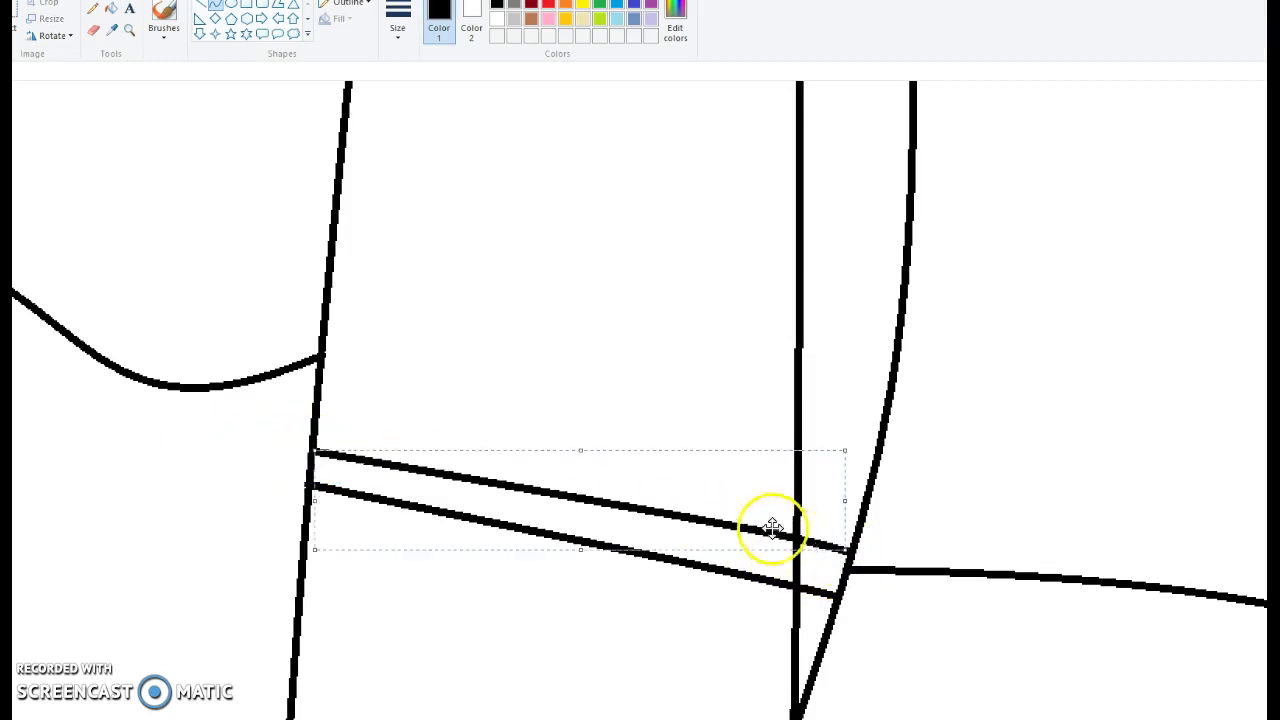
Step: Draw two lines across the rounded lower end of the leg and a near-vertical line connecting them
click(129, 30)
right_click(170, 270)
right_click(170, 270)
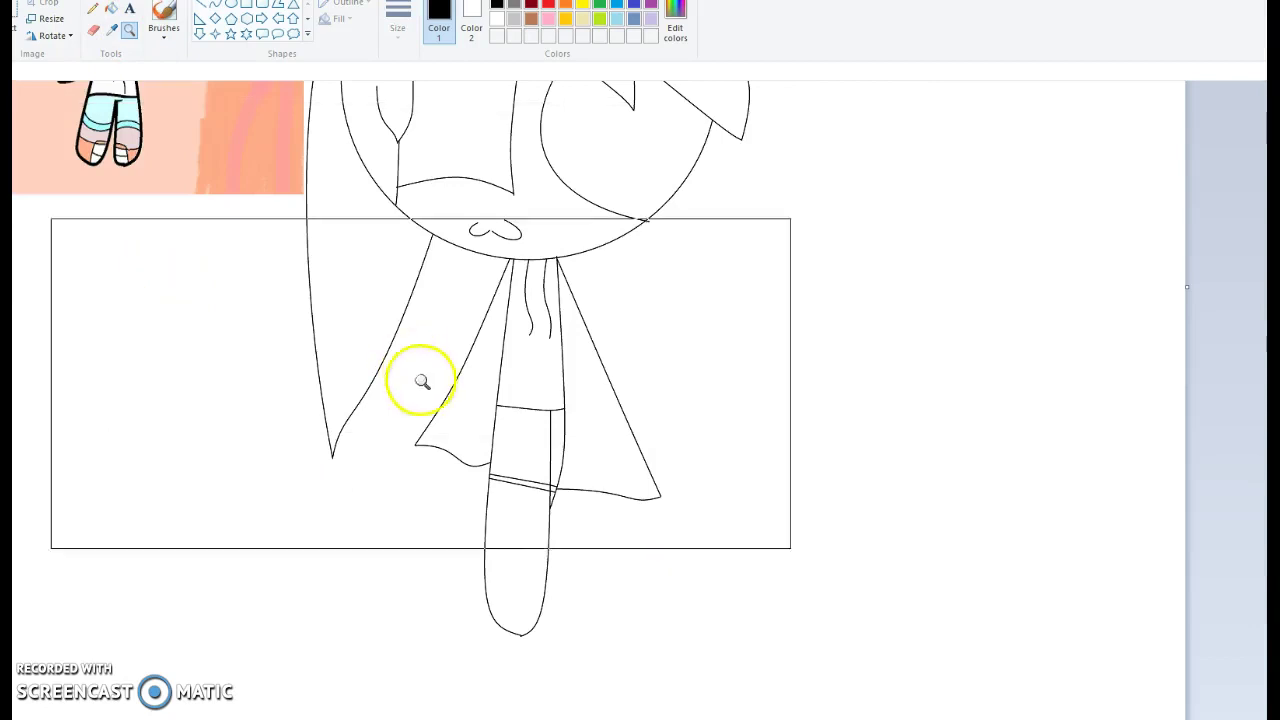
click(550, 502)
click(690, 514)
right_click(707, 515)
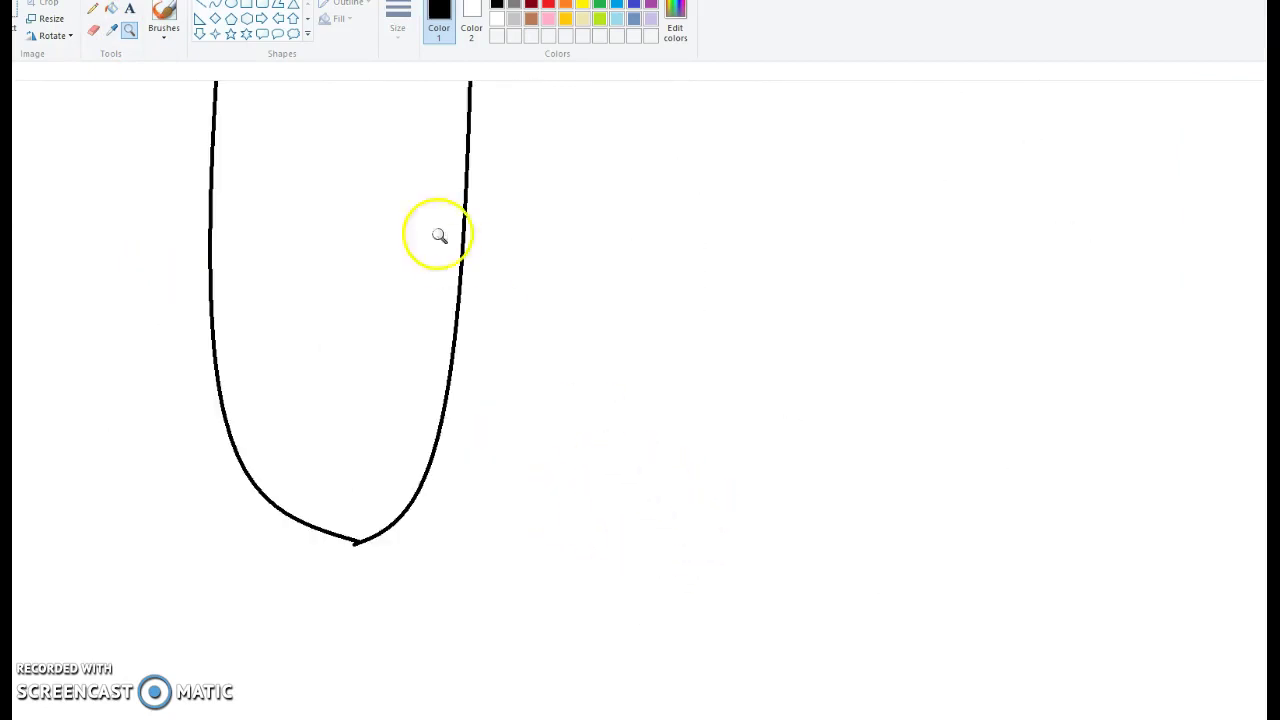
click(215, 4)
drag(209, 290, 457, 310)
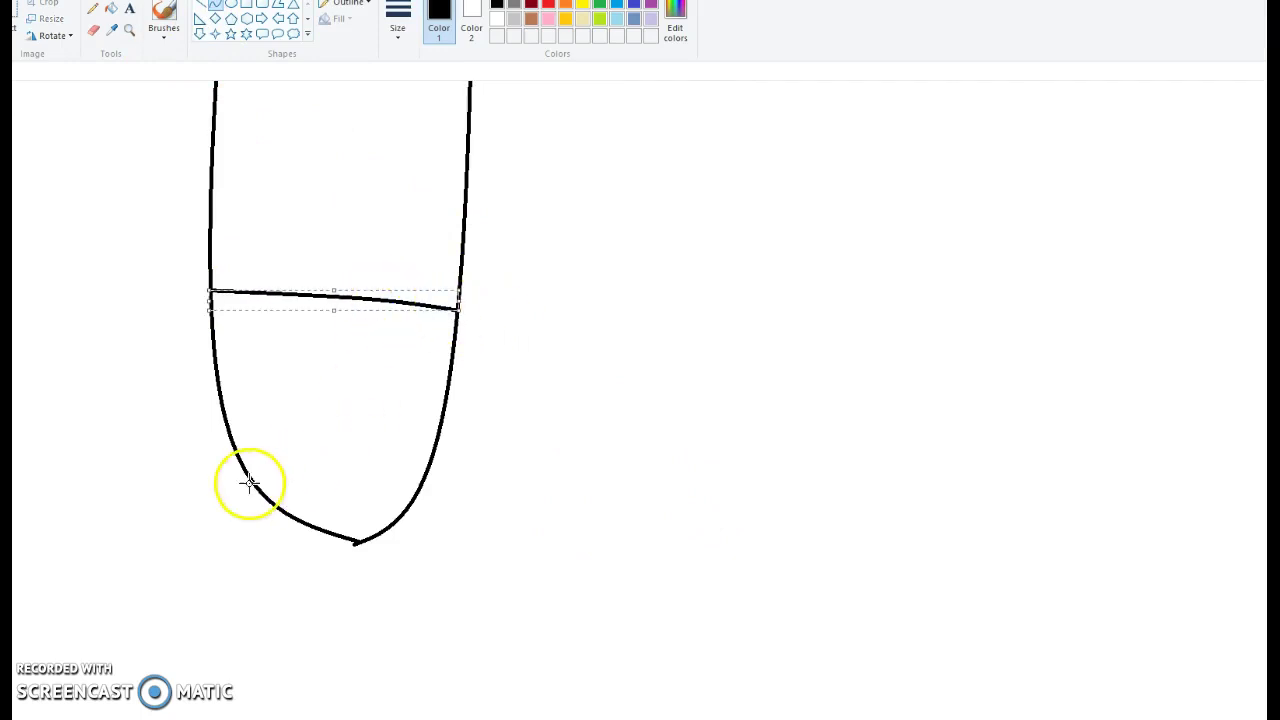
drag(253, 485, 409, 503)
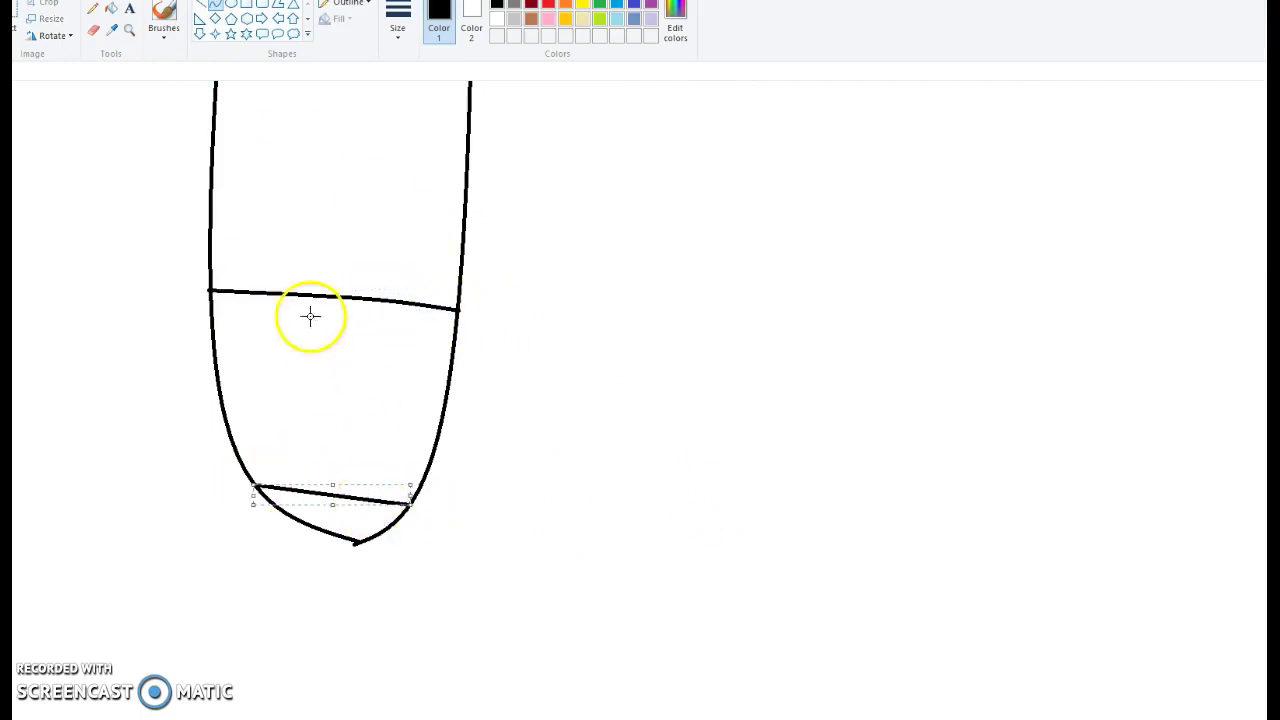
drag(340, 297, 324, 492)
drag(288, 436, 446, 443)
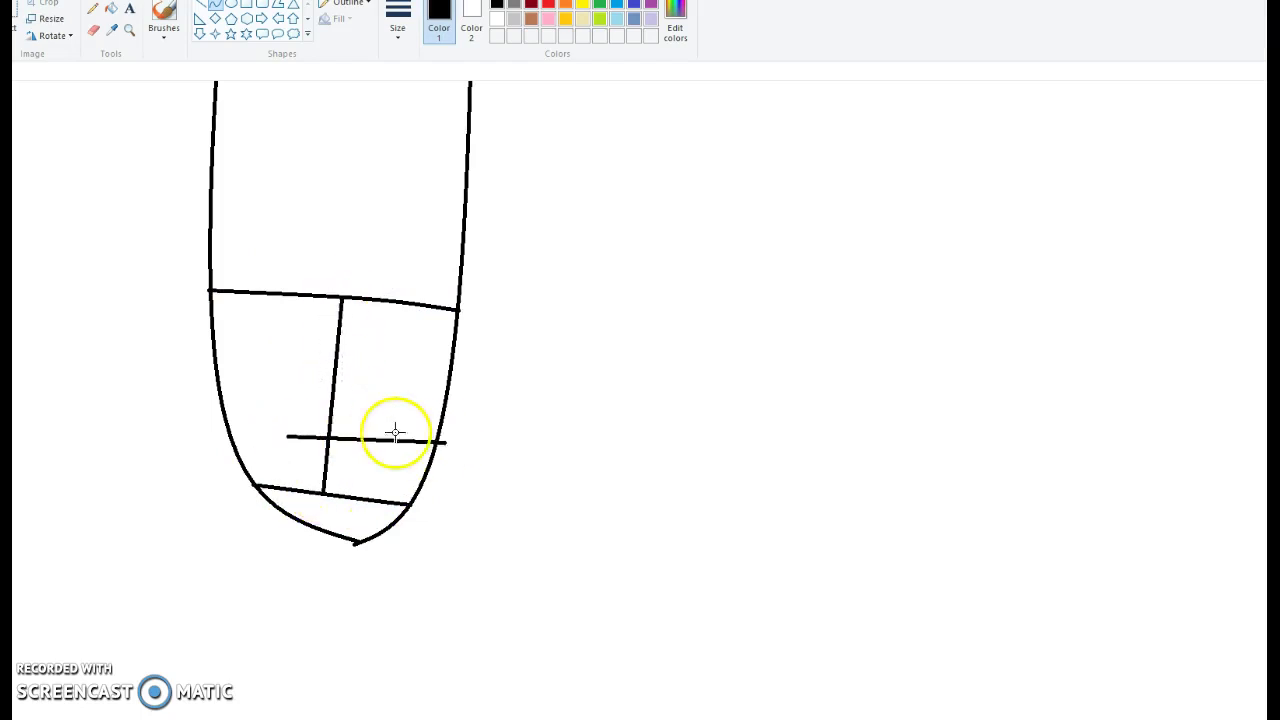
right_click(378, 431)
click(410, 441)
Step: Draw two cross lines from the foot's near-vertical dividing line to its right edge
drag(329, 426, 433, 447)
drag(338, 363, 449, 360)
scroll(323, 383, up, 4)
scroll(355, 488, down, 2)
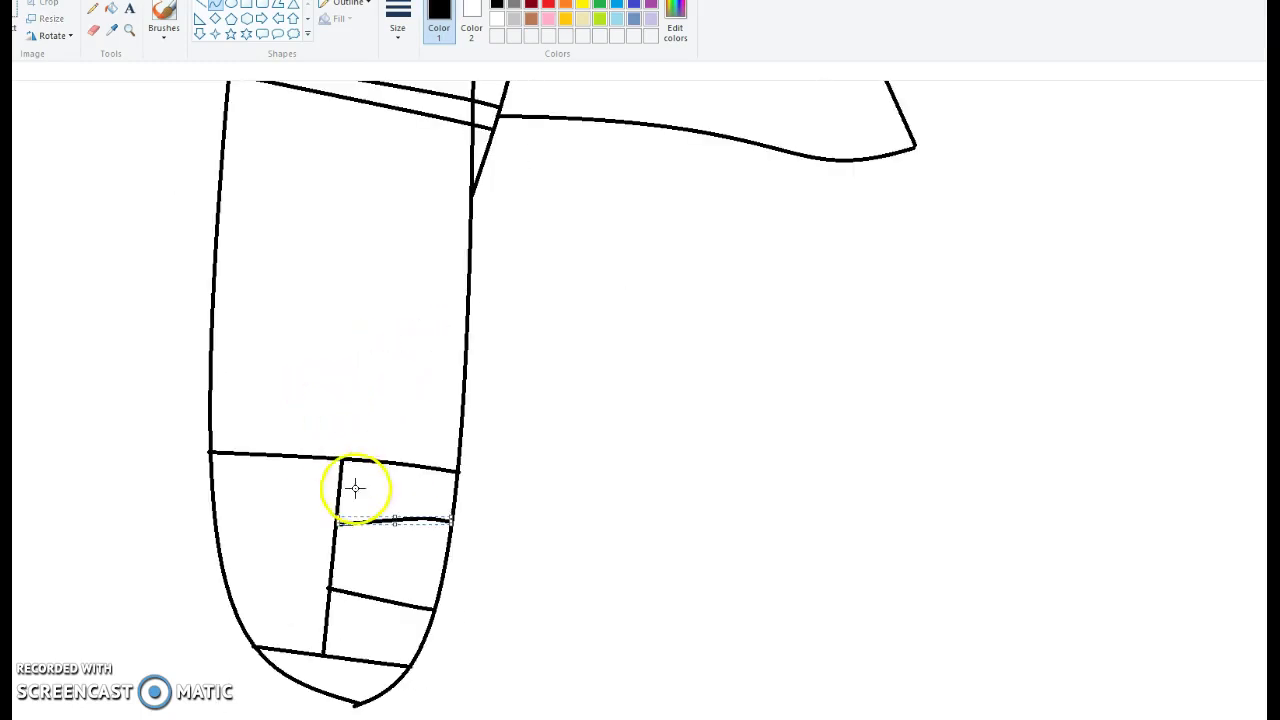
Step: Extend the foot's dividing line upward and join its upper end to the leg's right edge with a slanted line
mouse_move(343, 458)
mouse_down()
mouse_move(357, 351)
mouse_move(463, 342)
mouse_up()
right_click(420, 342)
click(421, 347)
drag(355, 352, 459, 366)
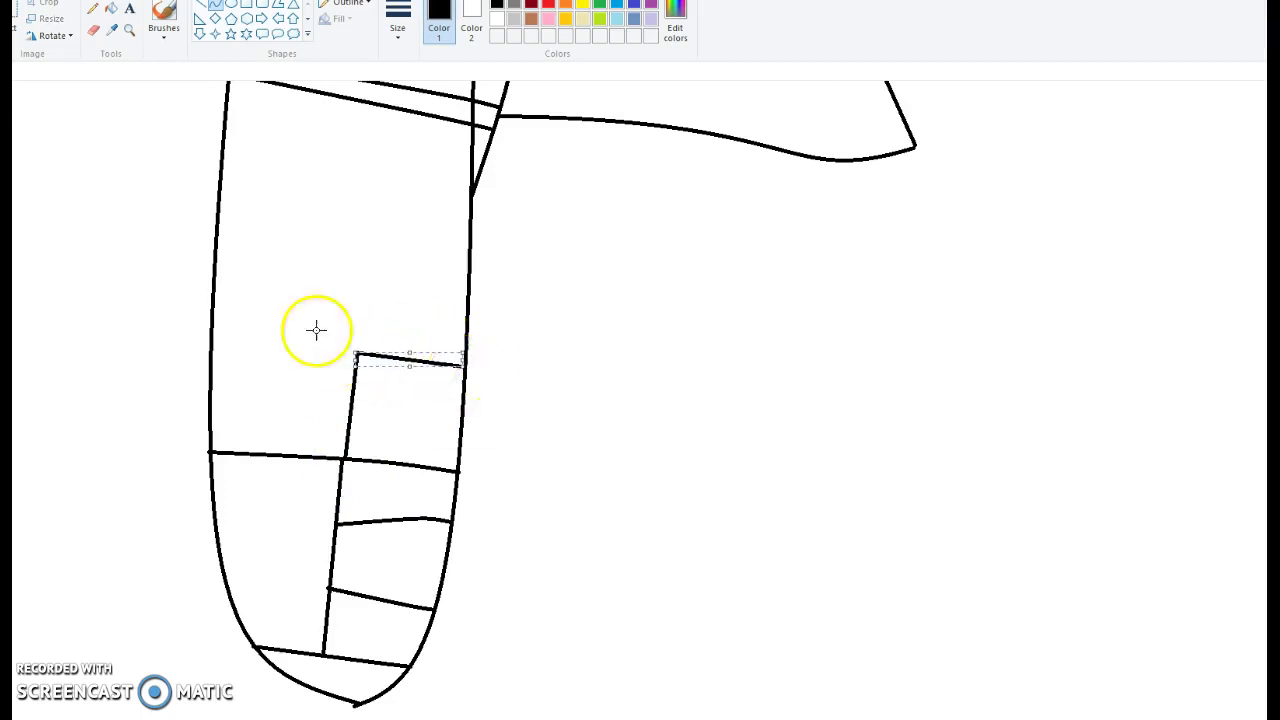
Step: Draw an arched curve across the left eye, just above and roughly parallel to its lower edge
scroll(250, 250, up, 7)
click(129, 30)
right_click(200, 231)
right_click(206, 234)
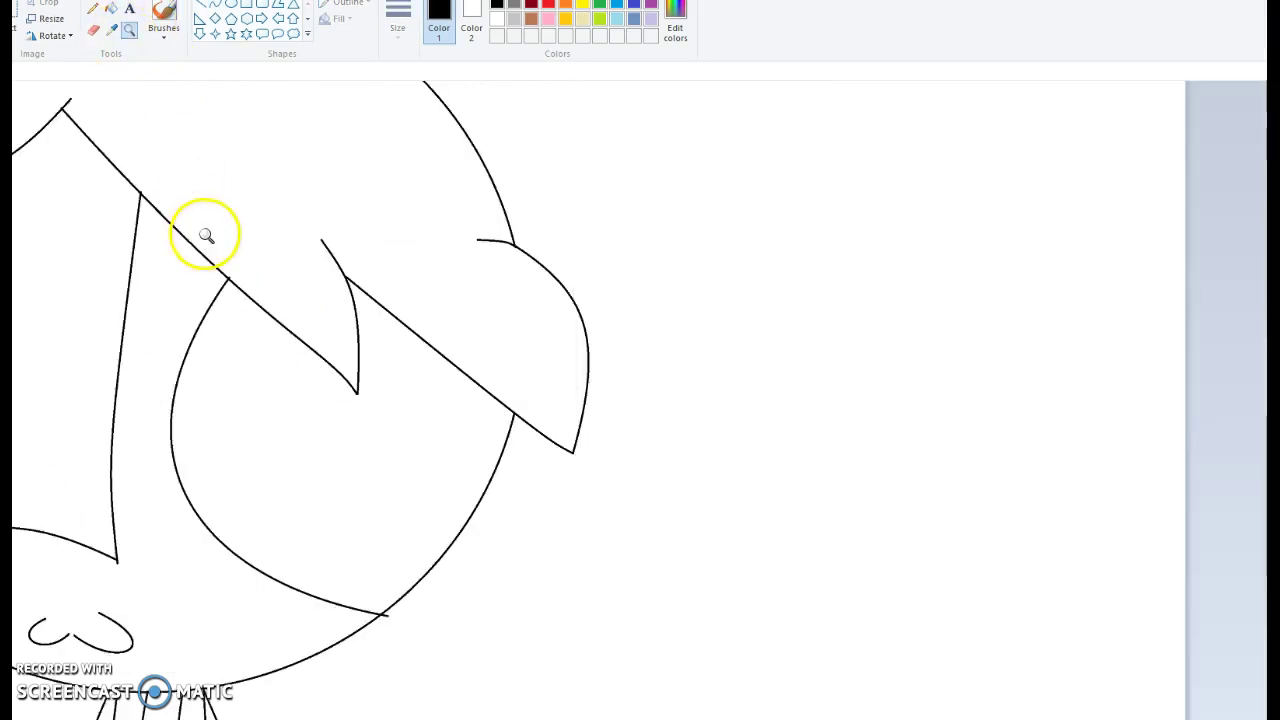
scroll(556, 440, down, 2)
click(555, 340)
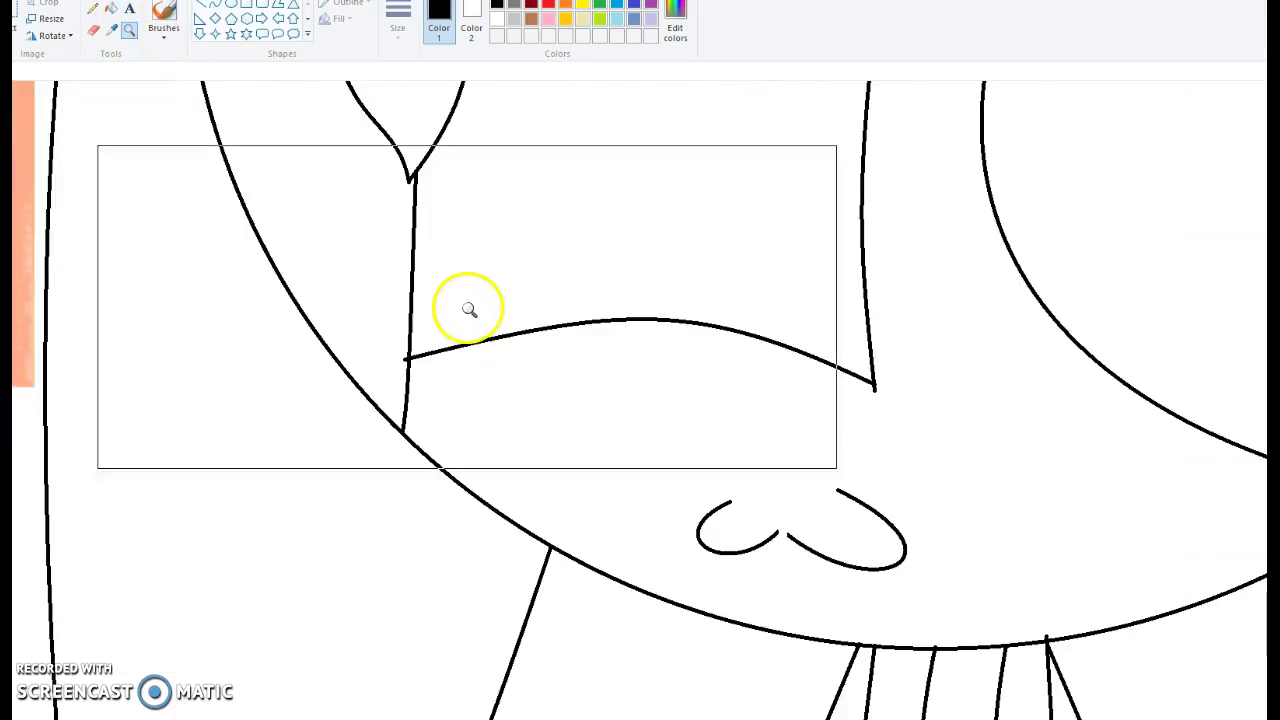
click(510, 362)
click(215, 5)
drag(218, 313, 677, 333)
drag(427, 243, 414, 231)
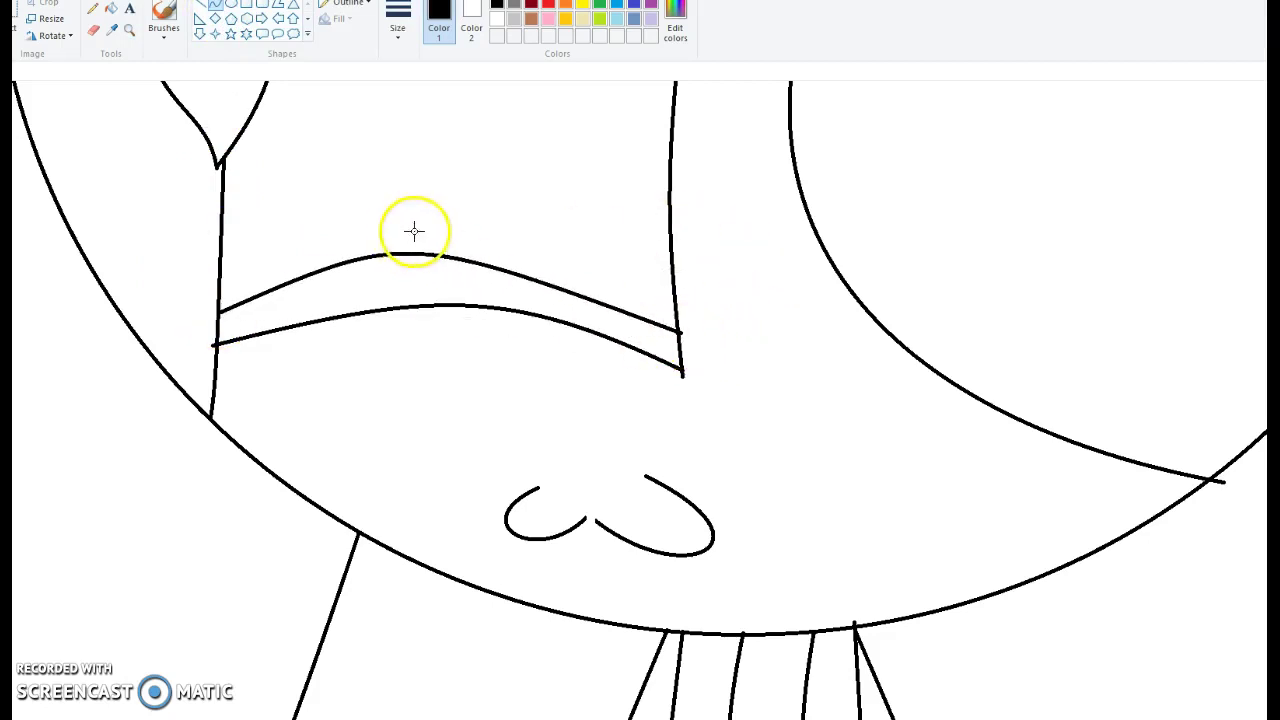
Step: Draw two curves from the left eye's outer edge that meet in an upturned tip, extending the lid band into a lash
click(575, 255)
mouse_move(305, 187)
mouse_down()
mouse_move(187, 283)
mouse_move(118, 269)
mouse_move(155, 306)
mouse_up()
click(237, 225)
right_click(222, 219)
click(230, 230)
click(119, 300)
click(128, 33)
click(310, 380)
click(389, 257)
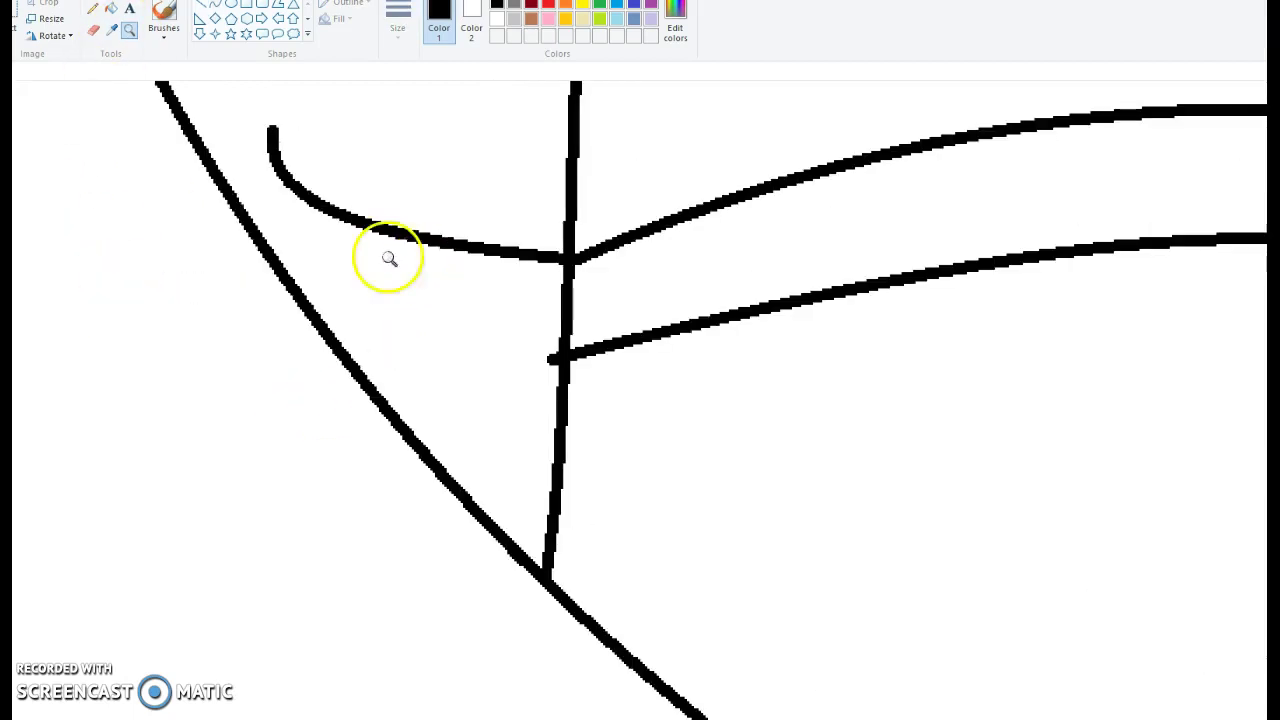
click(217, 8)
drag(274, 137, 553, 352)
drag(420, 300, 265, 266)
Step: Fill the lash tip and the curved band across the left eye with black
click(112, 8)
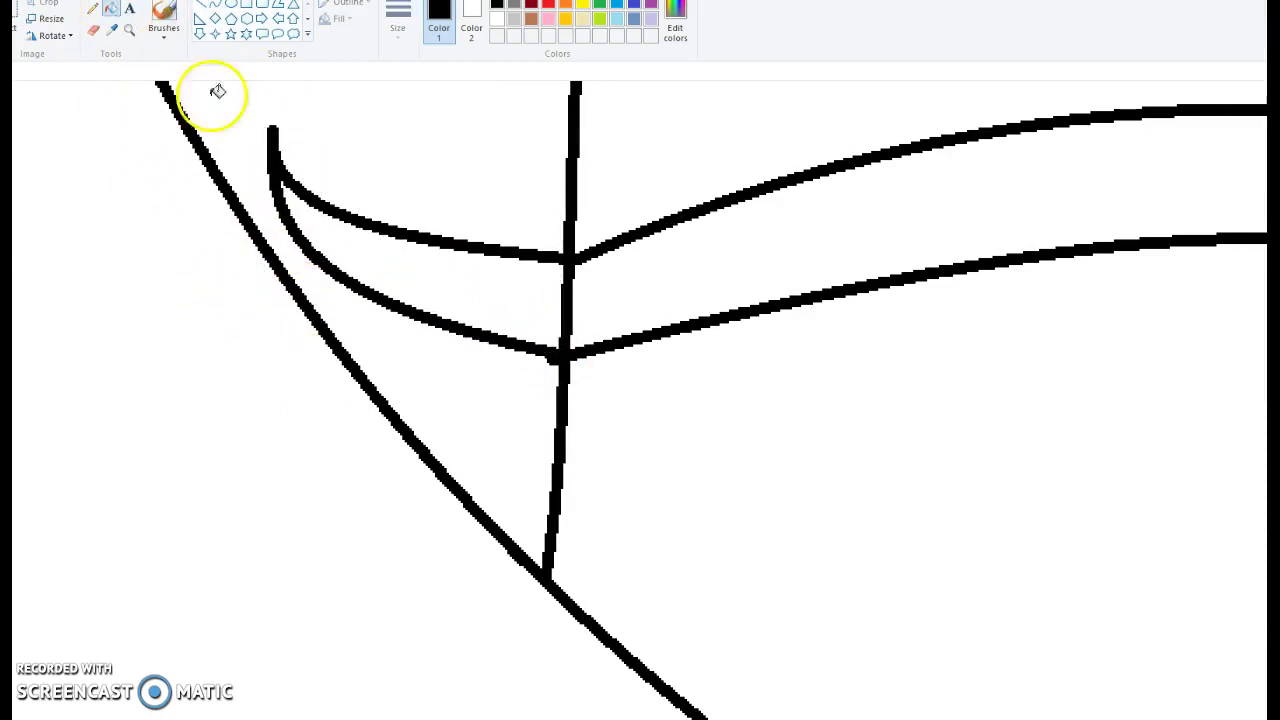
click(323, 216)
click(640, 252)
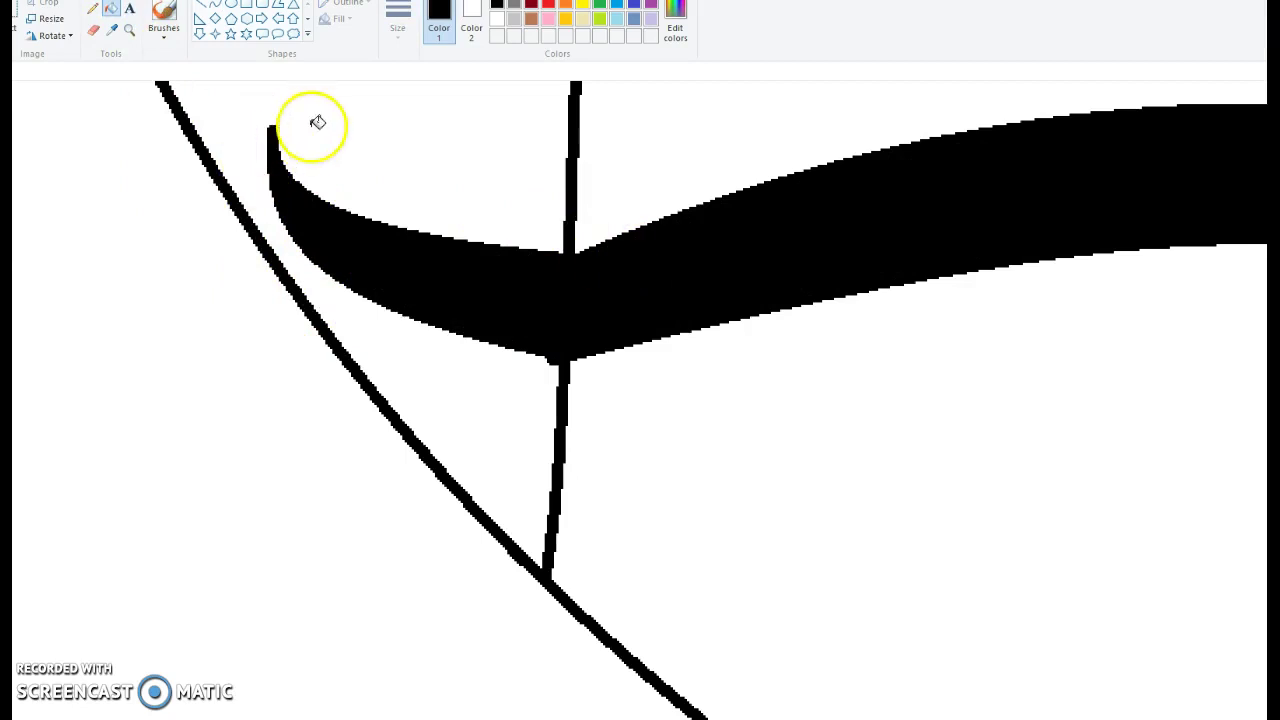
Step: Fill the closed left eyelid with lavender, and the hair and ponytail with the reference's pale yellow
click(127, 32)
scroll(198, 271, down, 7)
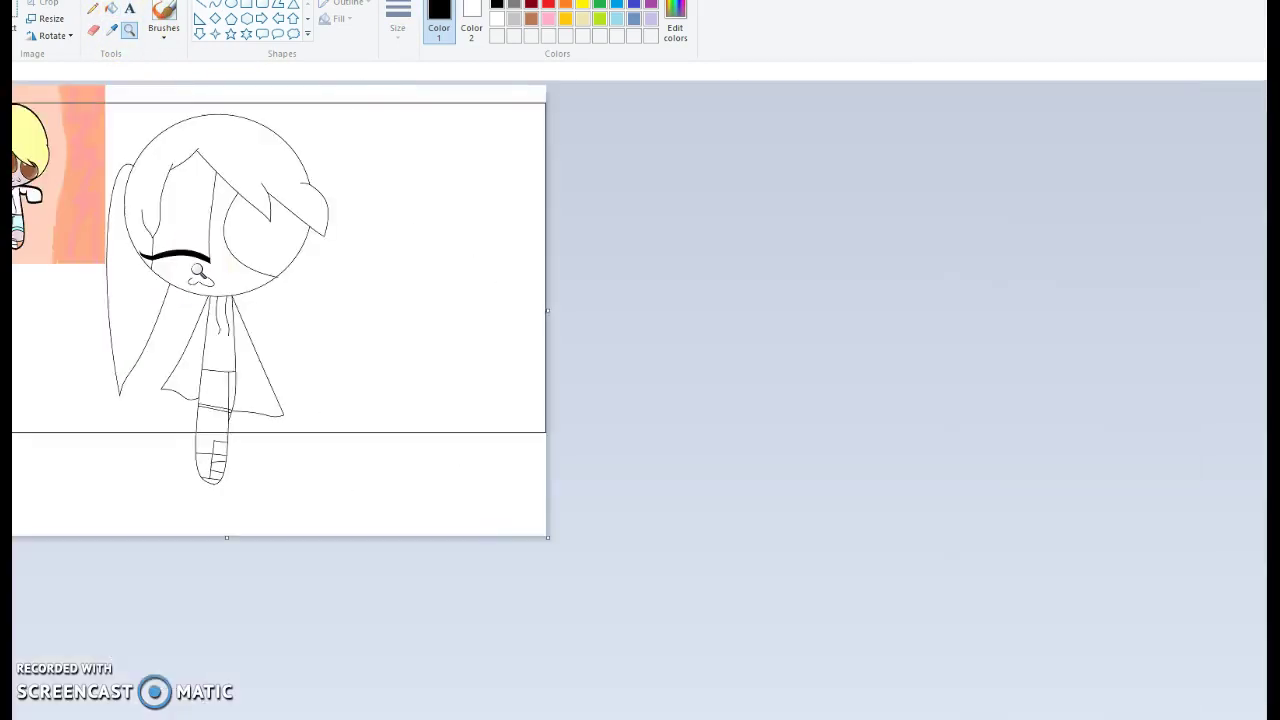
click(198, 270)
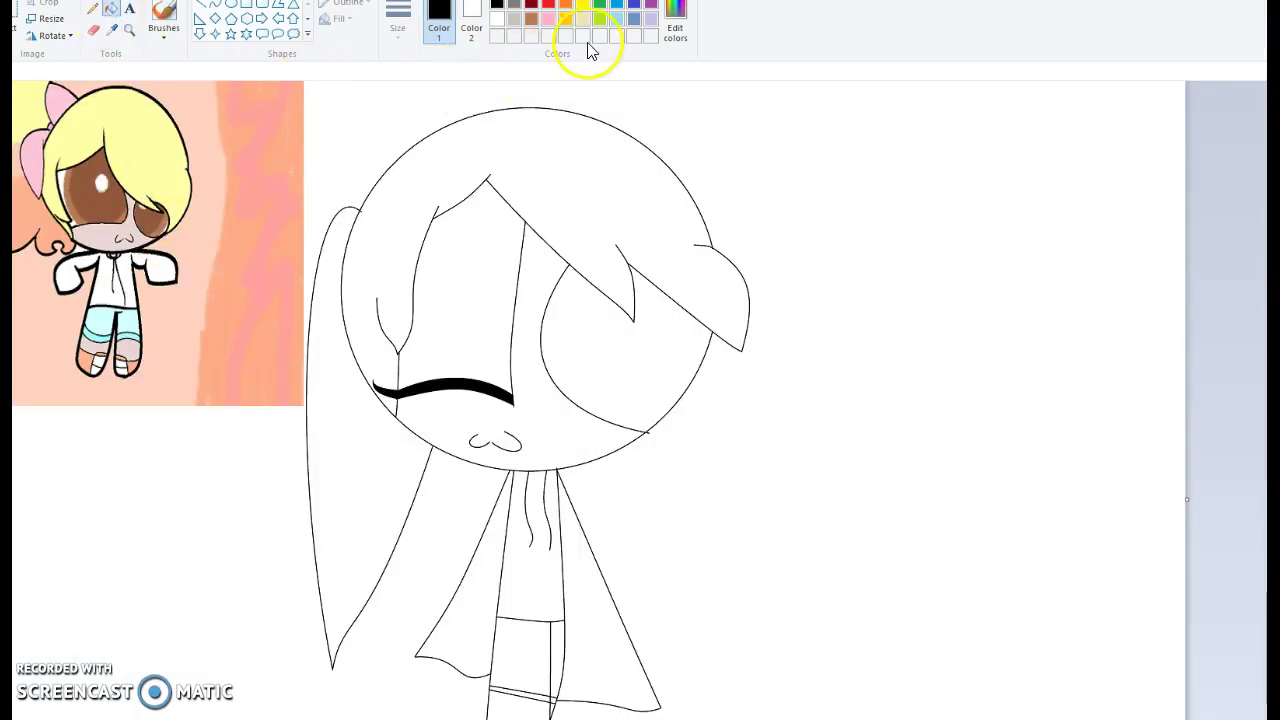
click(479, 260)
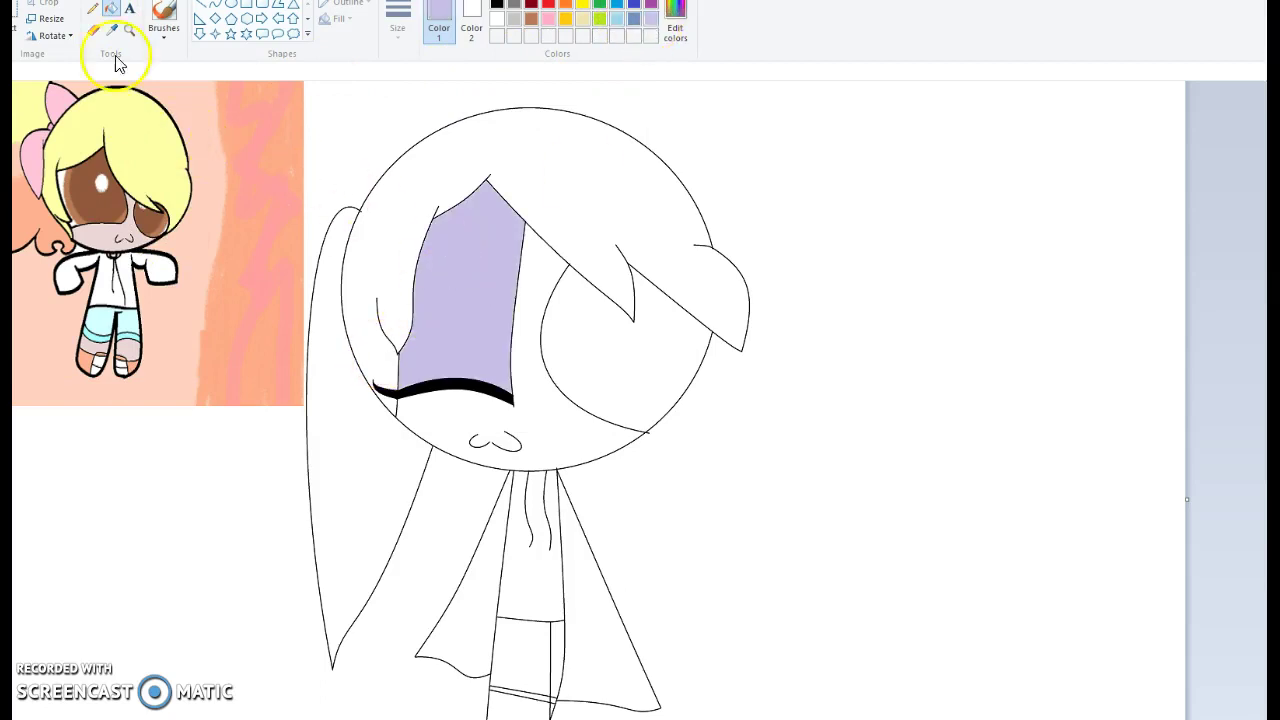
click(413, 222)
click(334, 471)
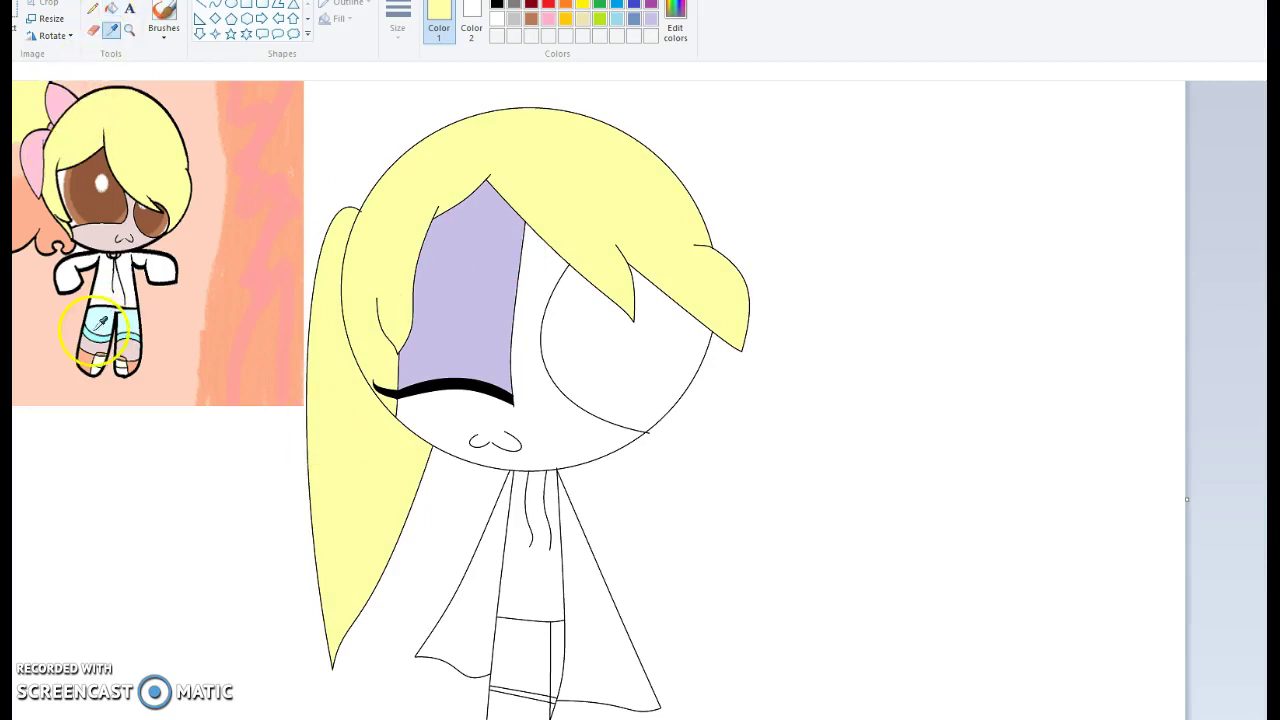
Step: Fill both sections of the shorts with the pale cyan from the reference picture
scroll(300, 400, down, 2)
click(515, 445)
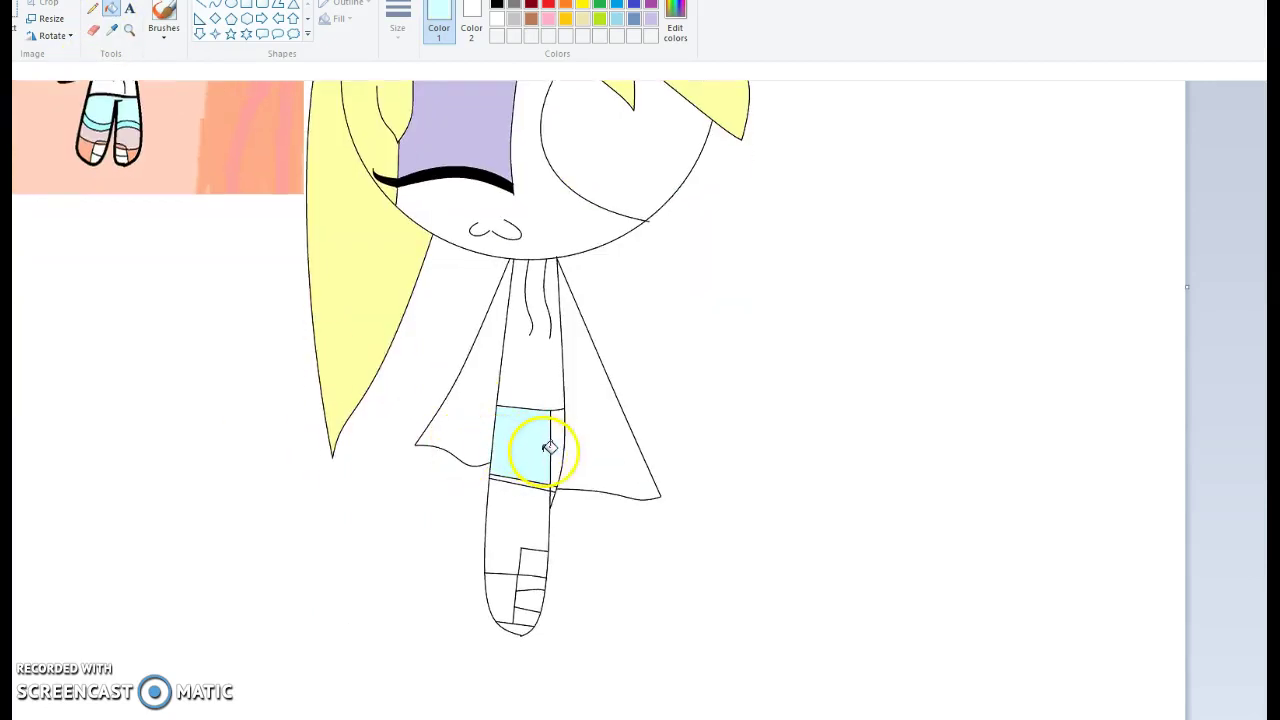
click(560, 445)
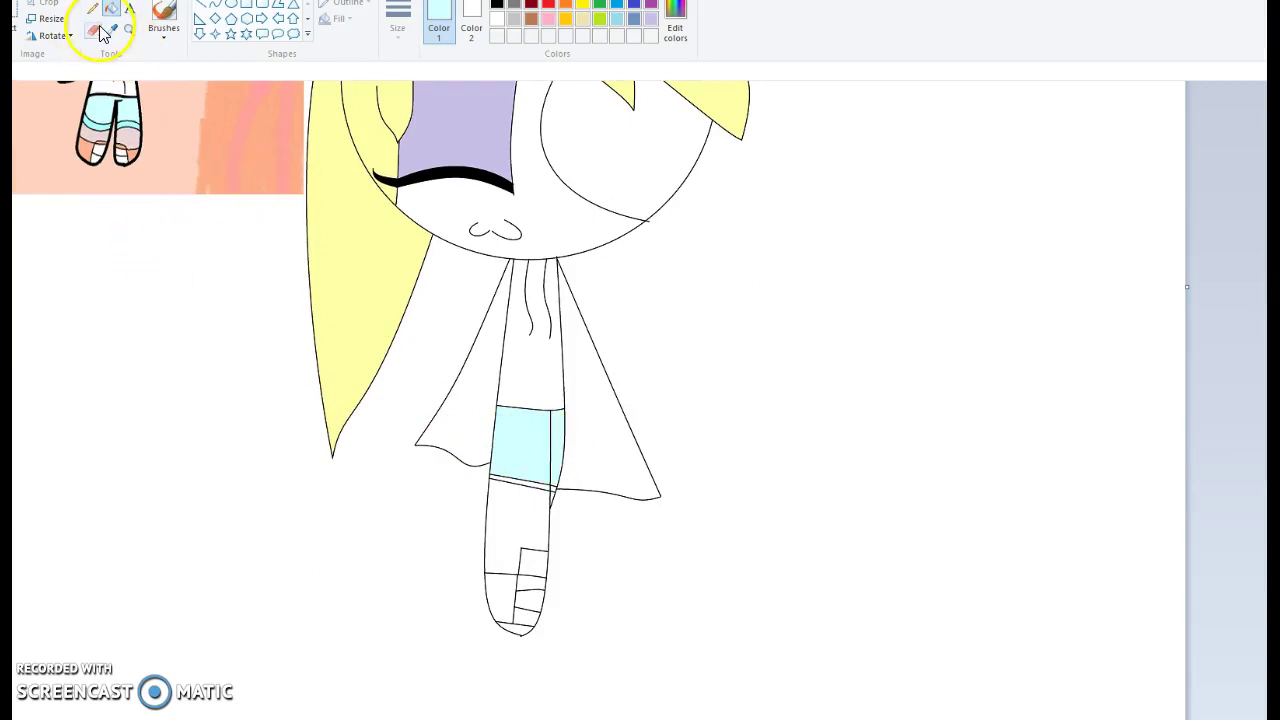
Step: Fill both parts of the narrow band below the shorts with the reference's stronger cyan
click(102, 118)
click(130, 30)
click(510, 374)
click(609, 469)
click(796, 490)
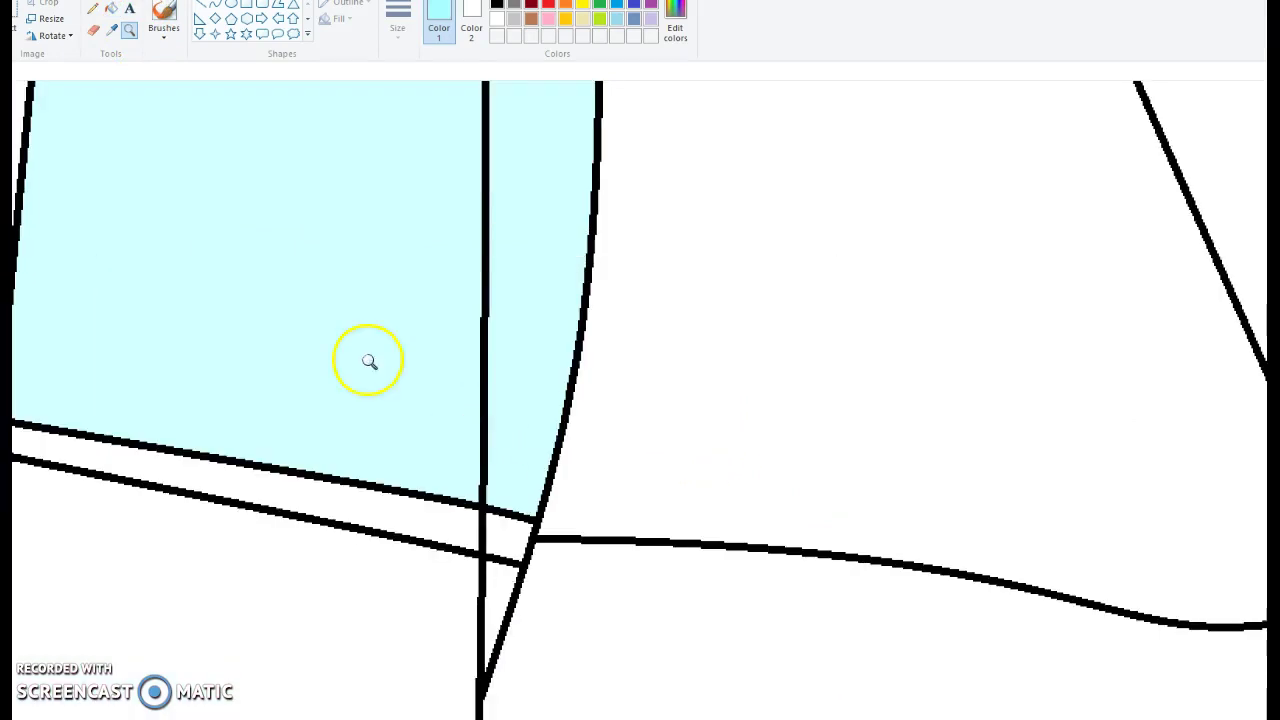
click(402, 500)
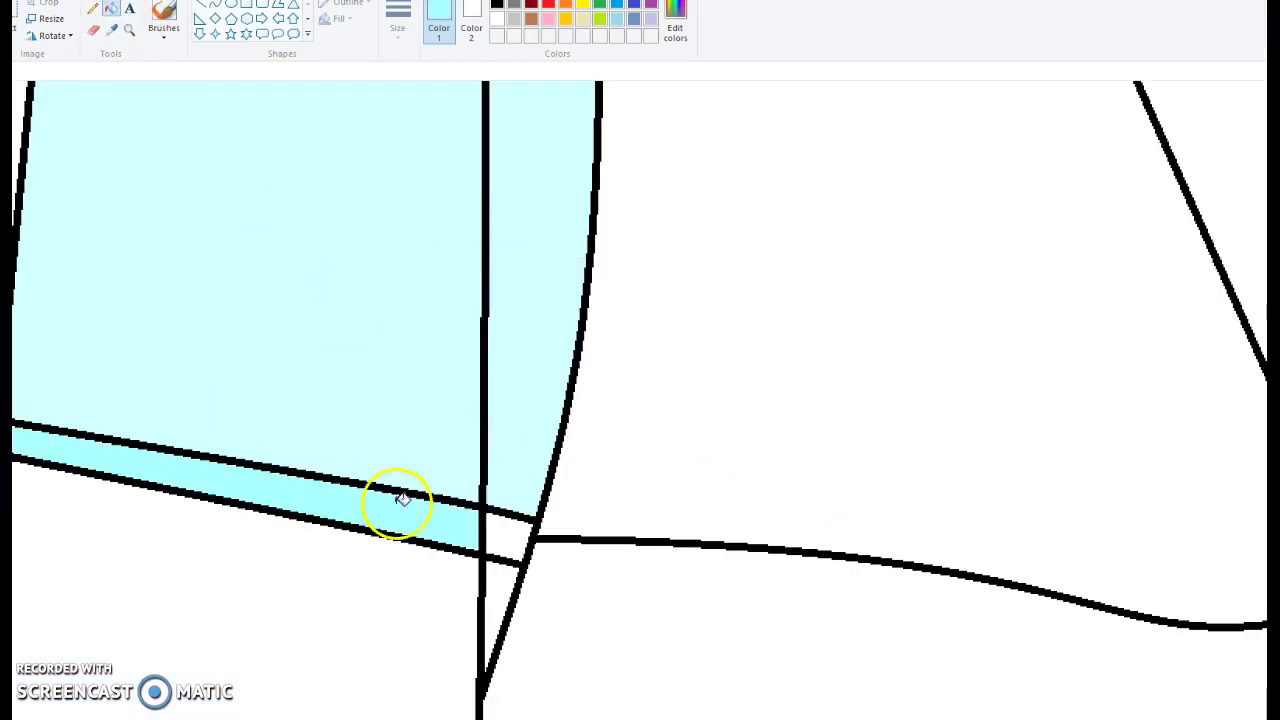
scroll(214, 206, down, 3)
Step: Fill the foot's left section and the top block on its right side with the reference's orange, undoing the misplaced fill
click(127, 30)
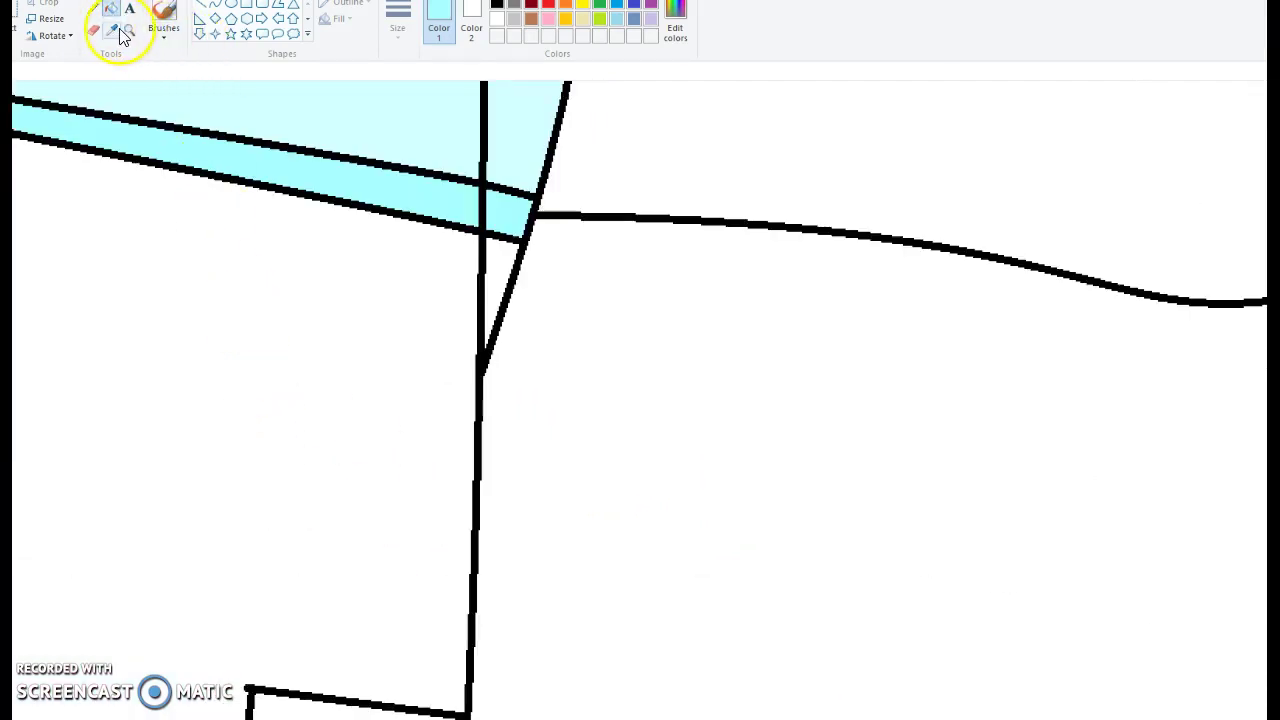
right_click(126, 214)
right_click(128, 215)
right_click(128, 215)
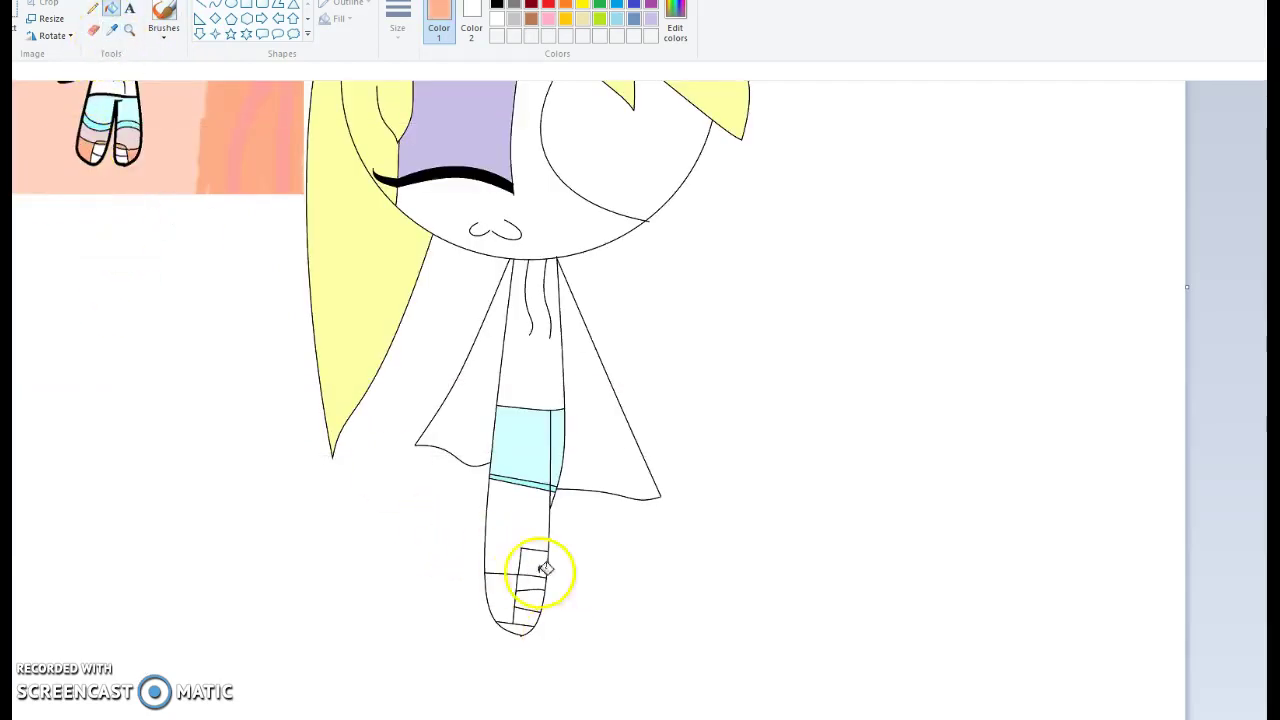
click(506, 594)
click(532, 582)
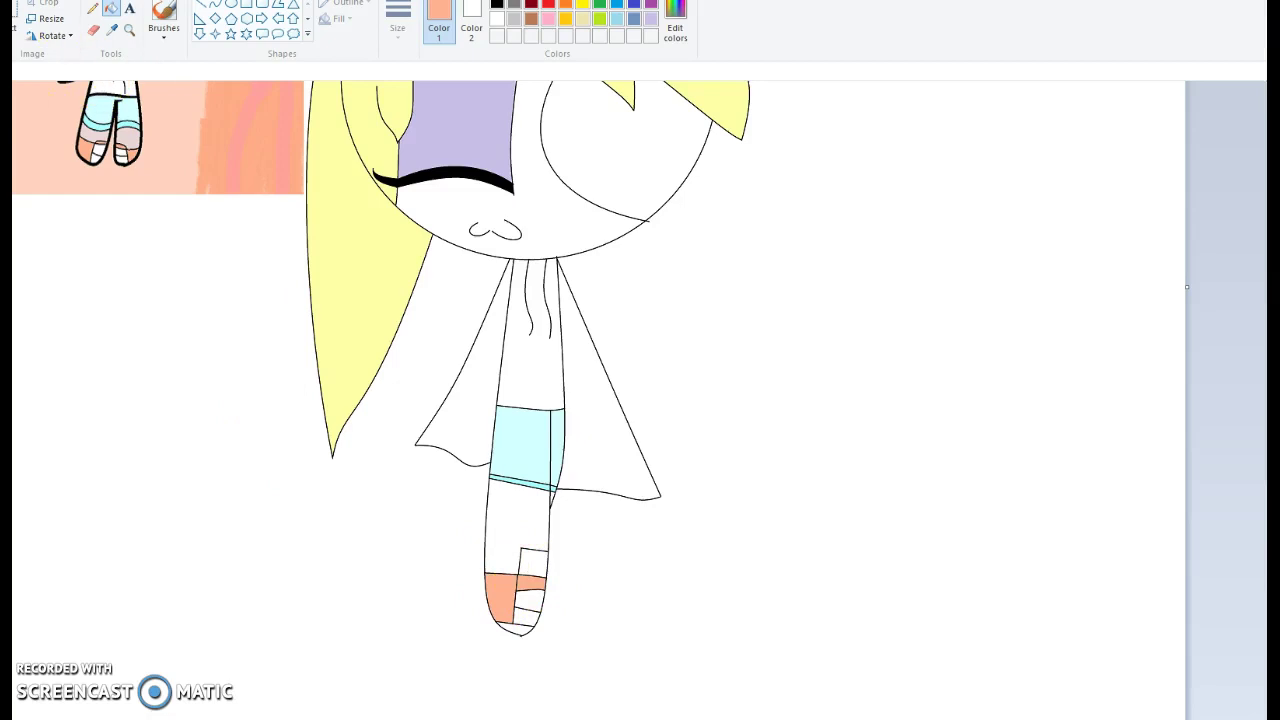
key(ctrl+z)
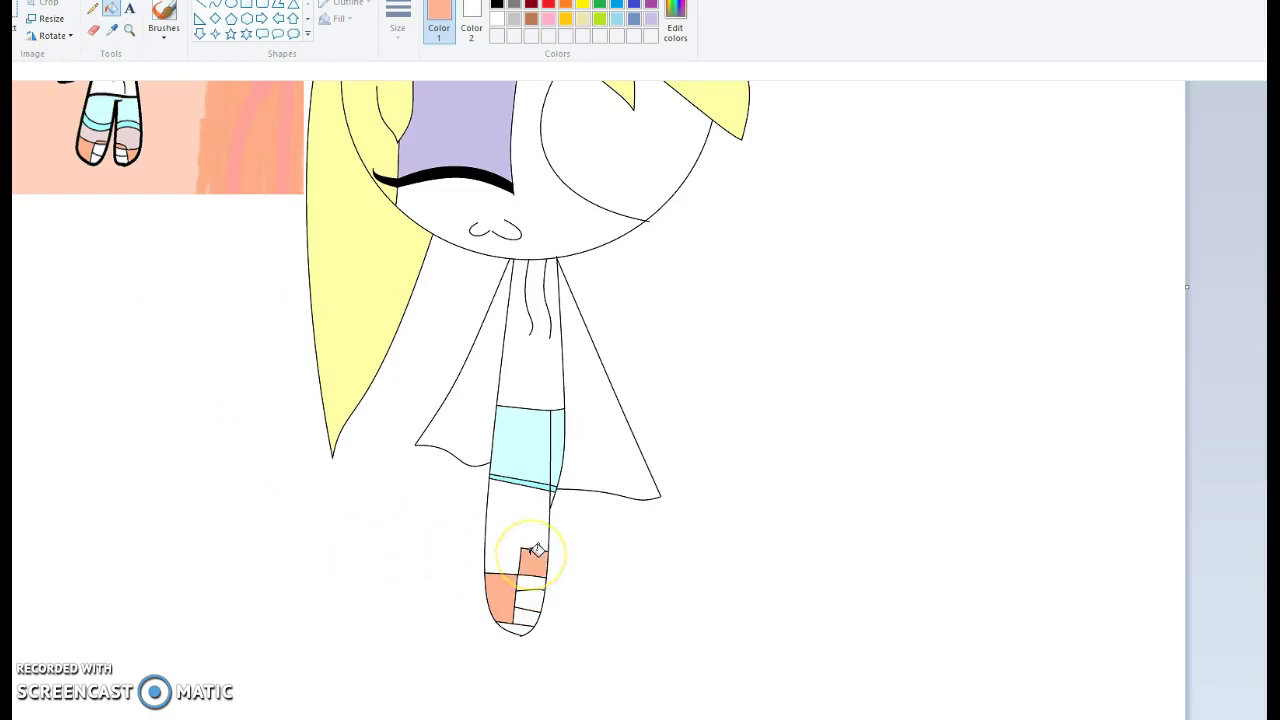
Step: Draw a curved iris edge in the right eye using the reference's dark brown and fill the iris with it
scroll(523, 480, up, 4)
scroll(240, 266, up, 1)
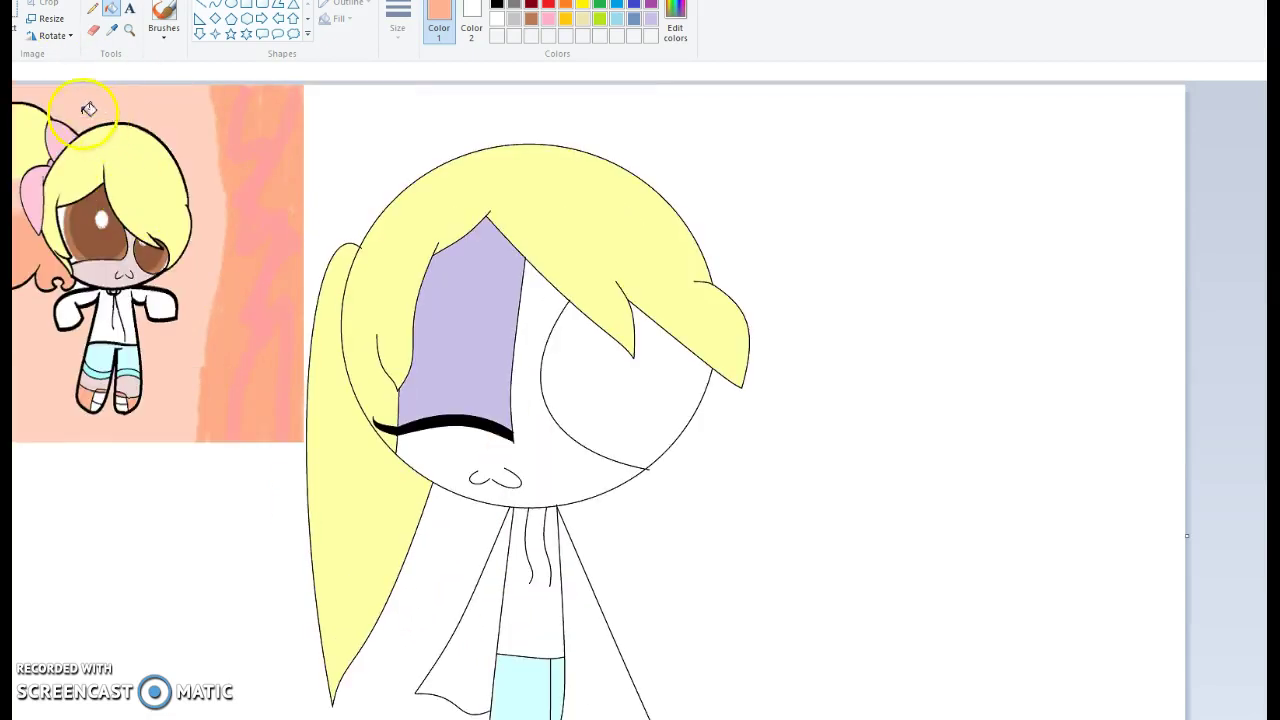
click(113, 31)
click(96, 238)
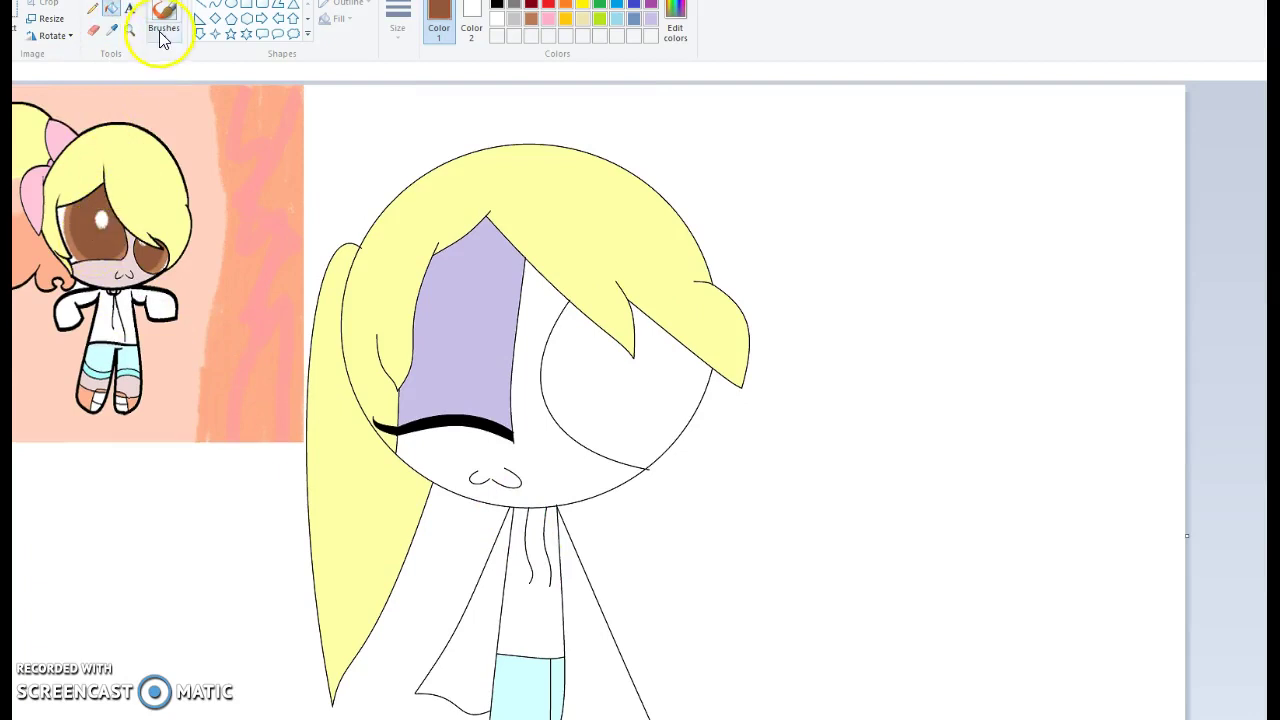
click(129, 30)
click(494, 294)
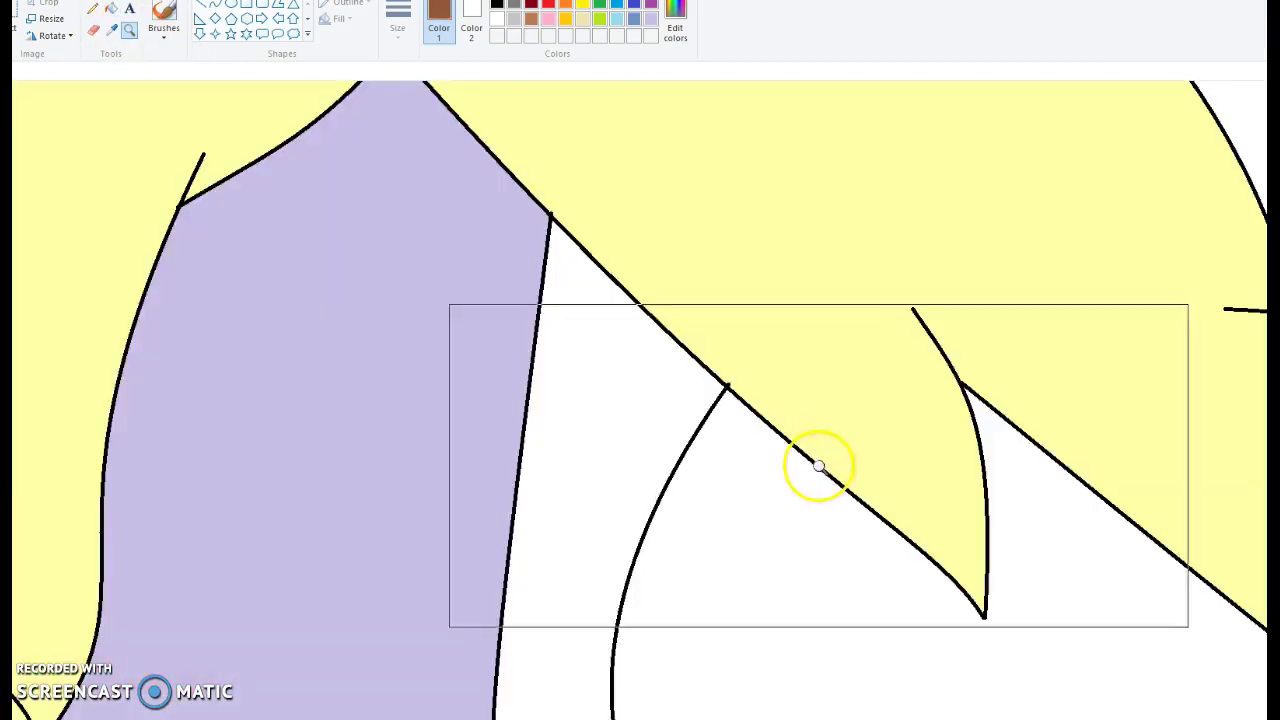
click(814, 463)
scroll(174, 226, up, 3)
right_click(51, 294)
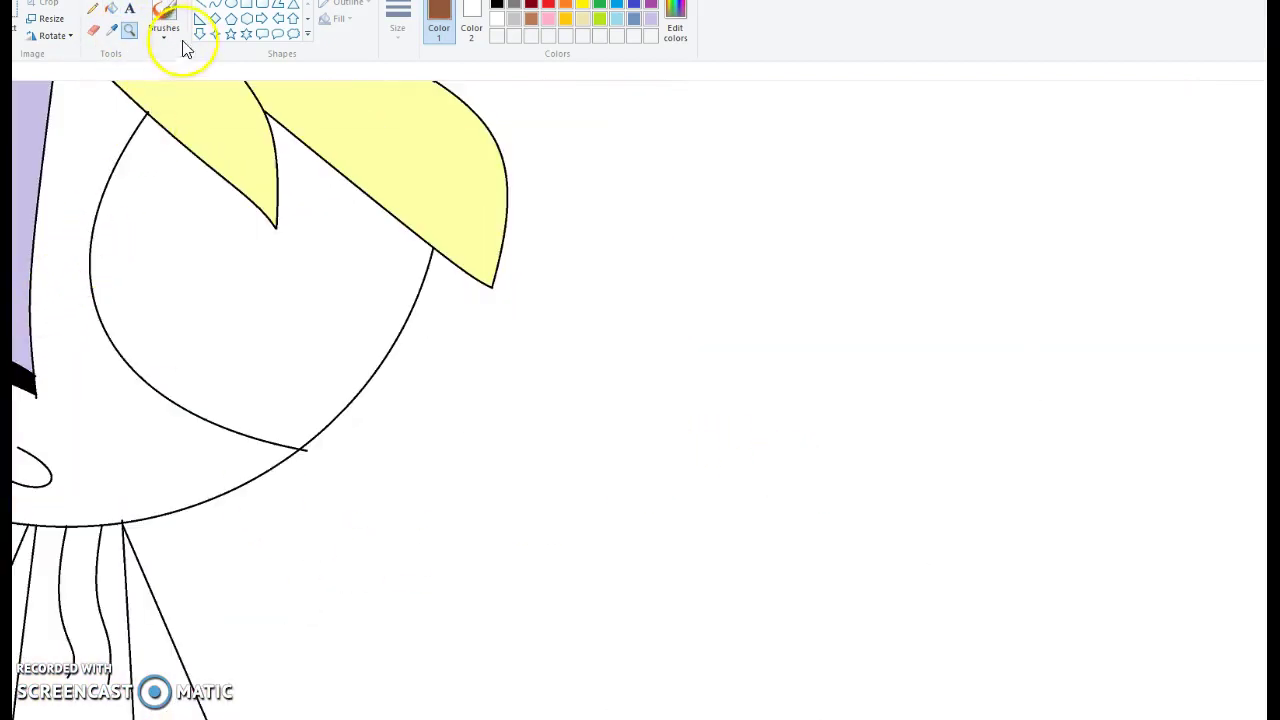
drag(250, 200, 175, 345)
click(120, 15)
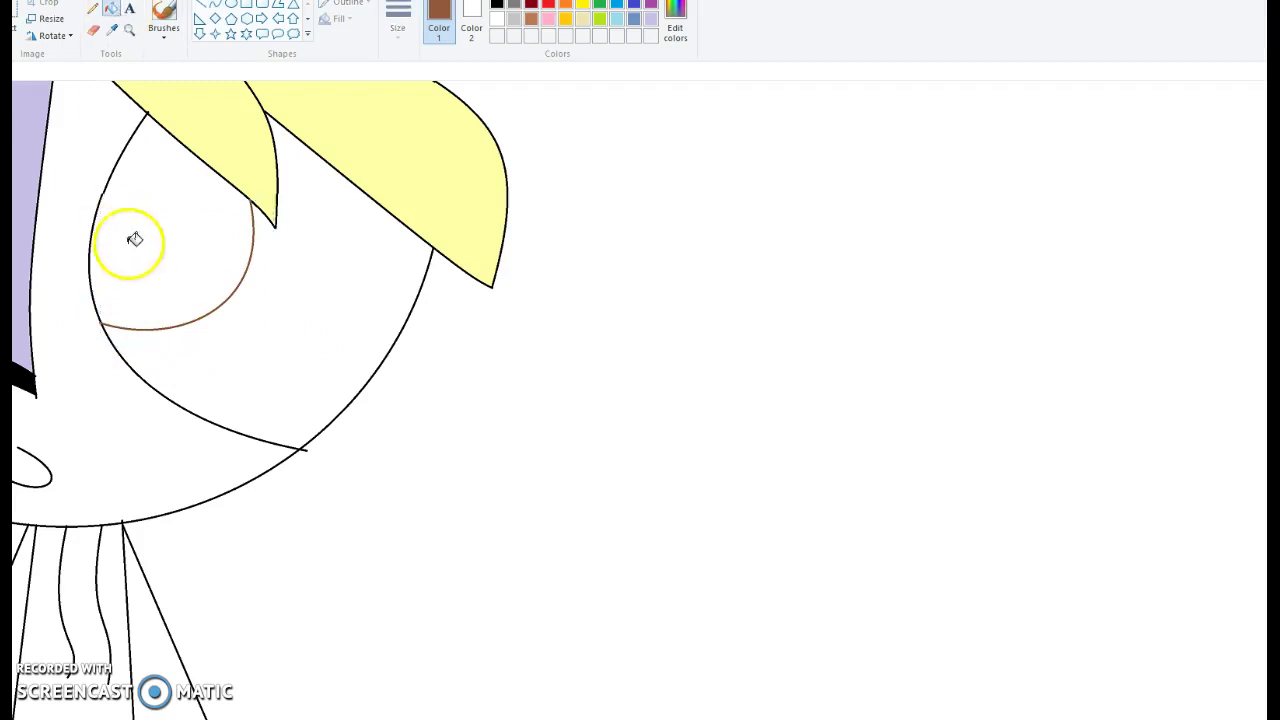
click(129, 240)
Step: Draw a wider curve around the right eye's iris in the reference's lighter brown and fill the crescent with that colour
click(127, 38)
right_click(77, 229)
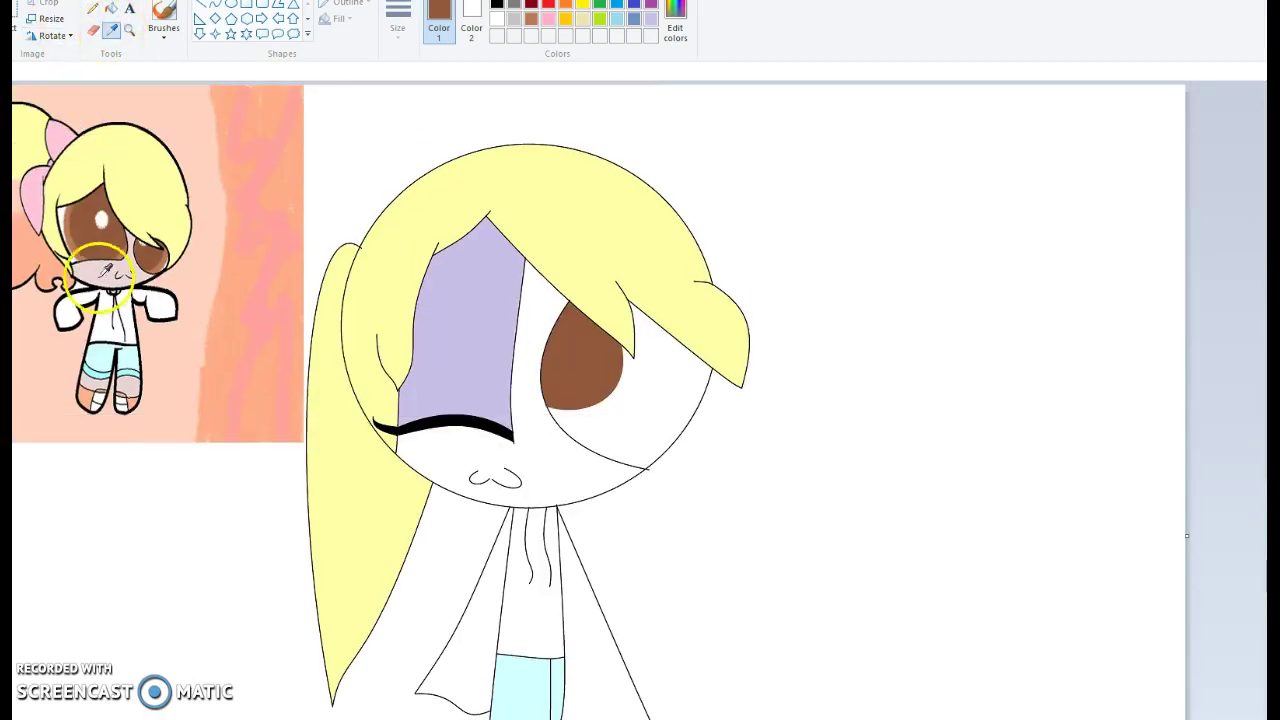
click(73, 214)
click(80, 190)
key(ctrl+z)
click(215, 5)
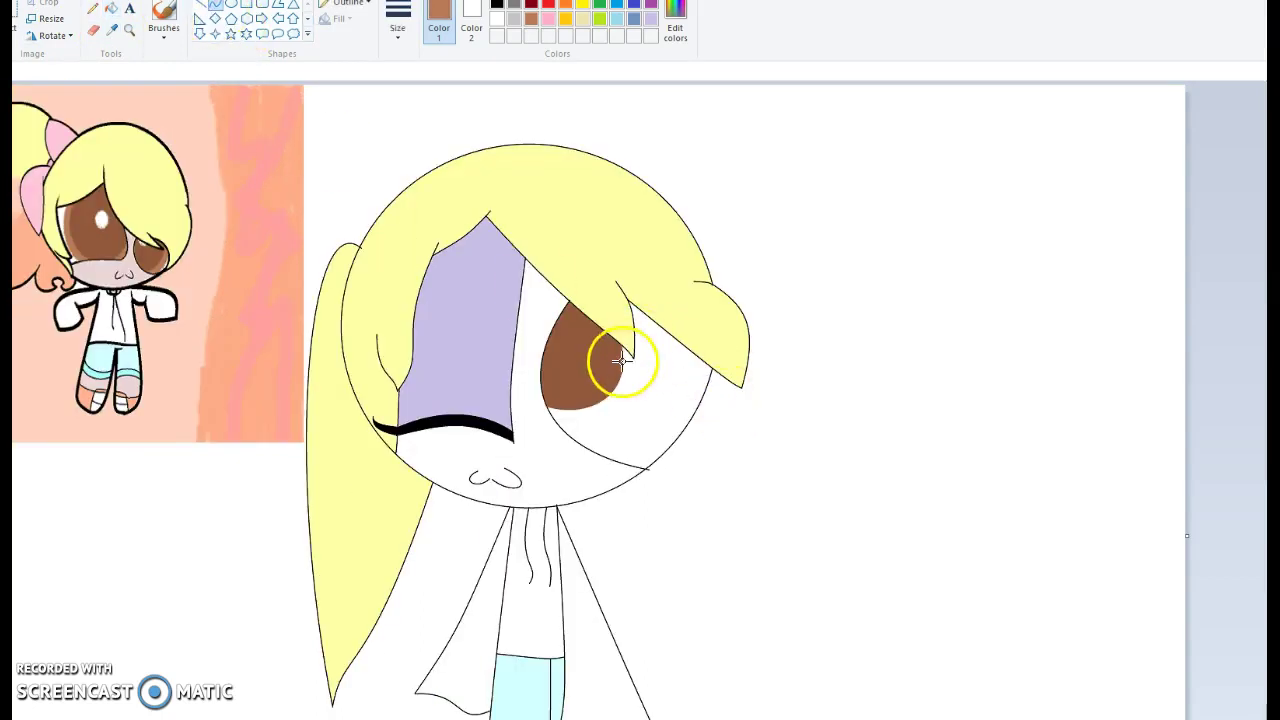
drag(627, 352, 589, 429)
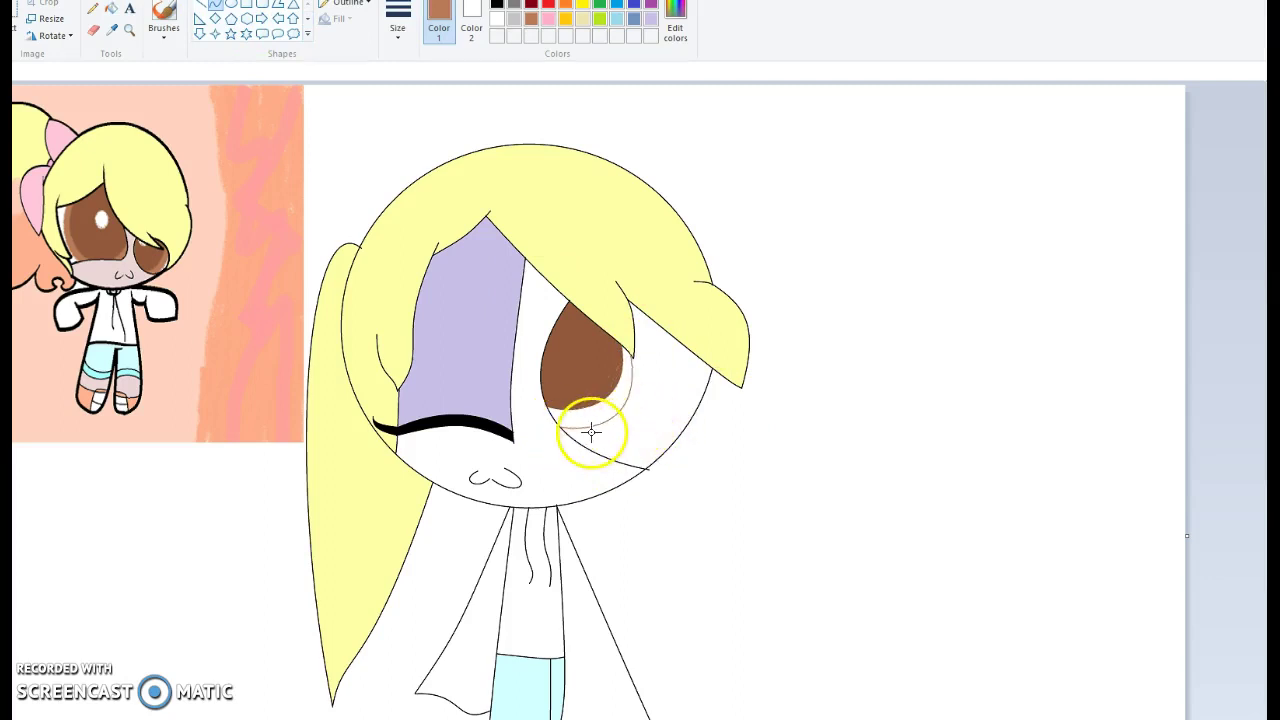
click(114, 9)
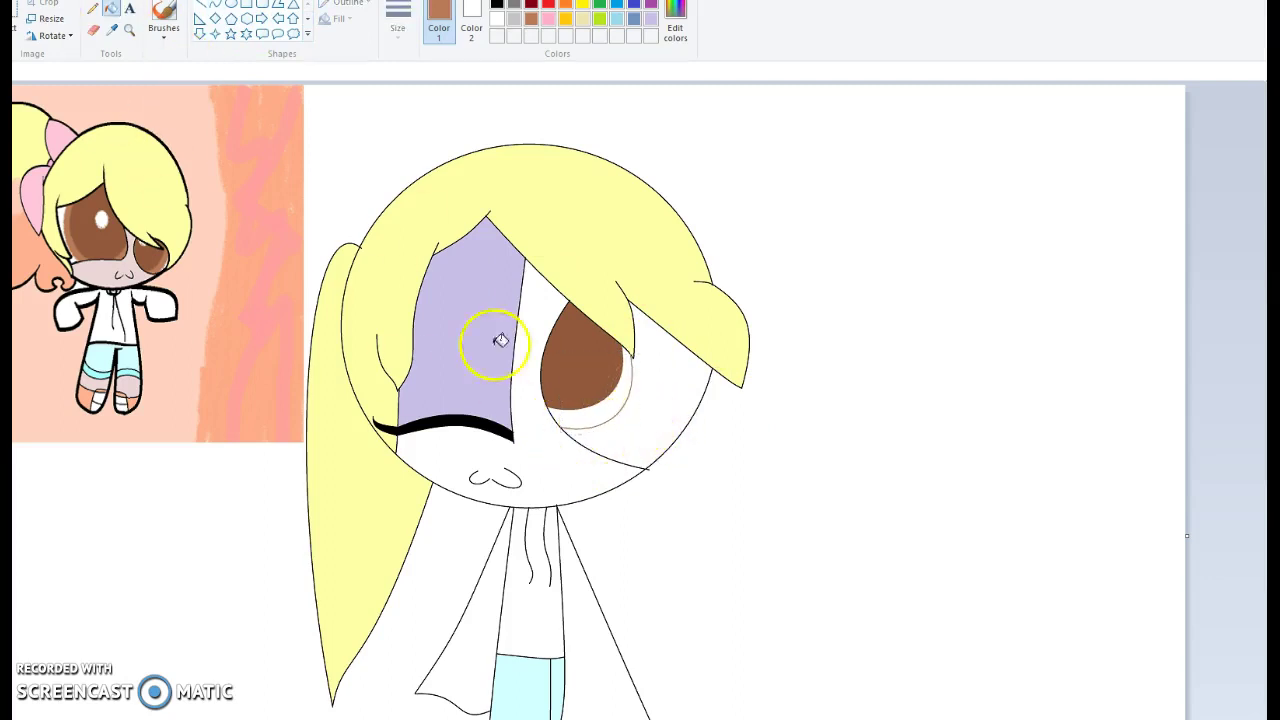
click(574, 416)
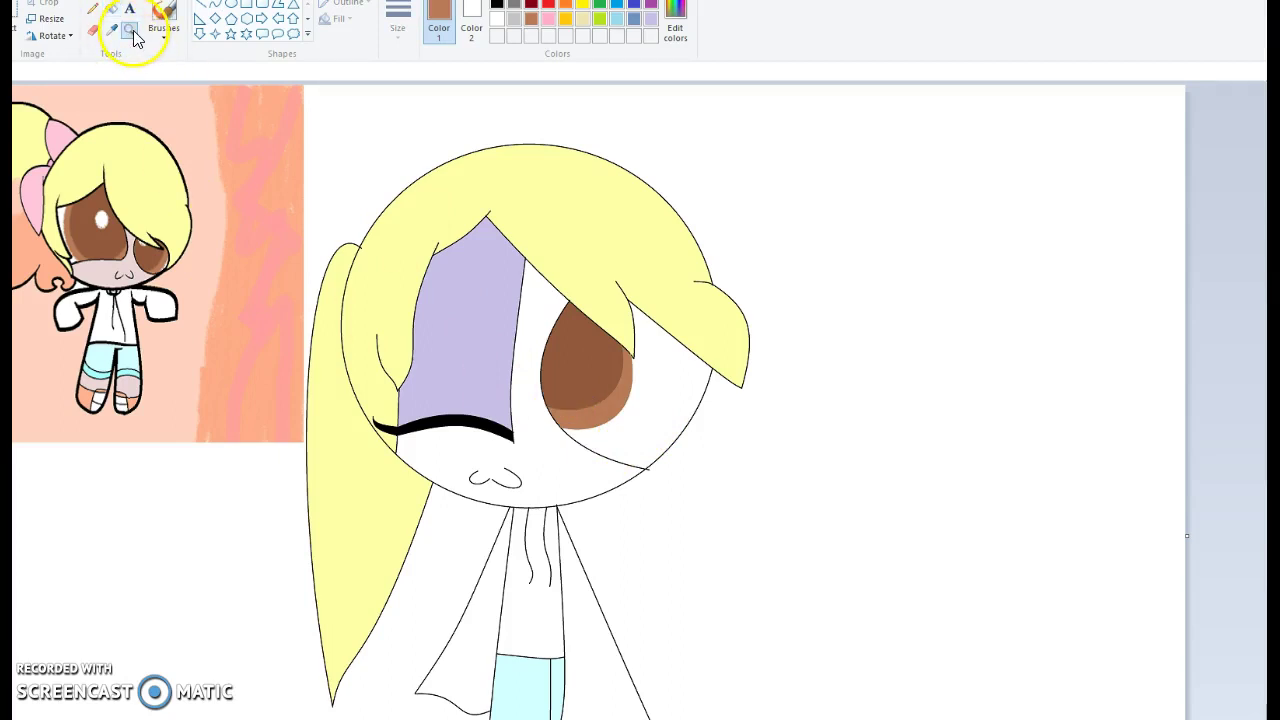
Step: Add a narrow upright white ellipse to the upper part of the iris and fill it with white
click(658, 382)
click(497, 22)
click(228, 10)
drag(459, 205, 495, 298)
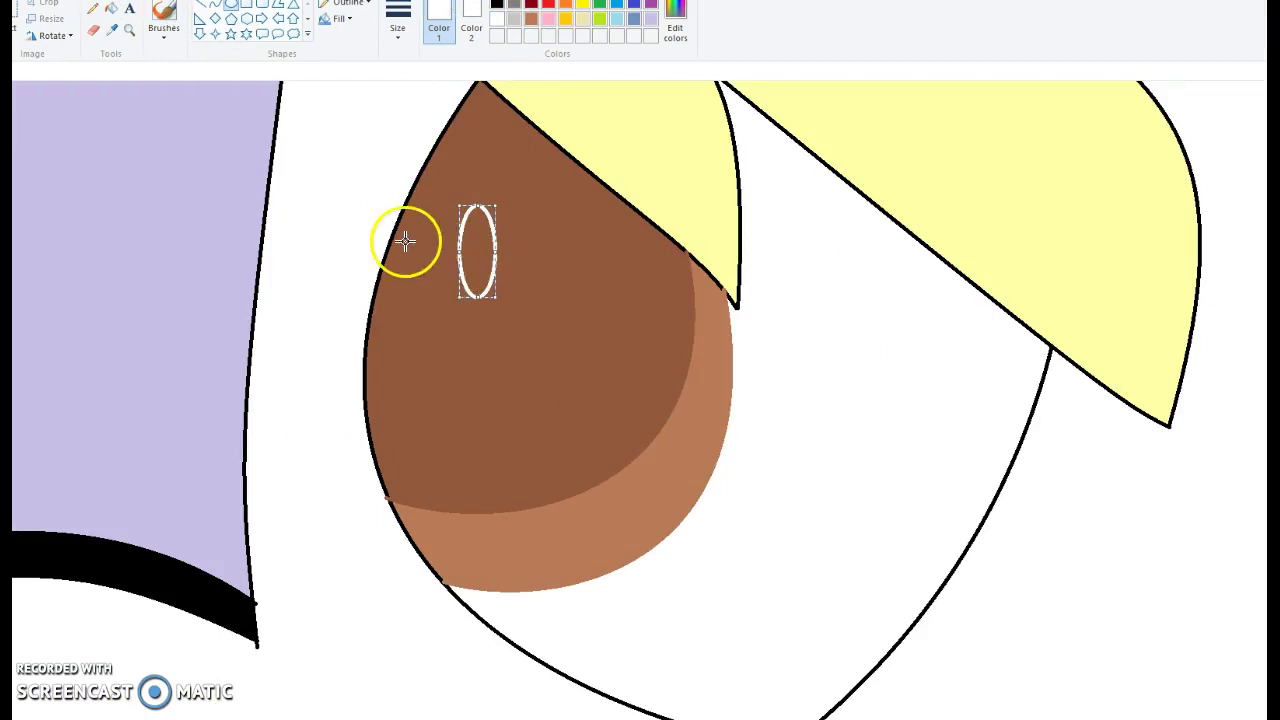
click(111, 9)
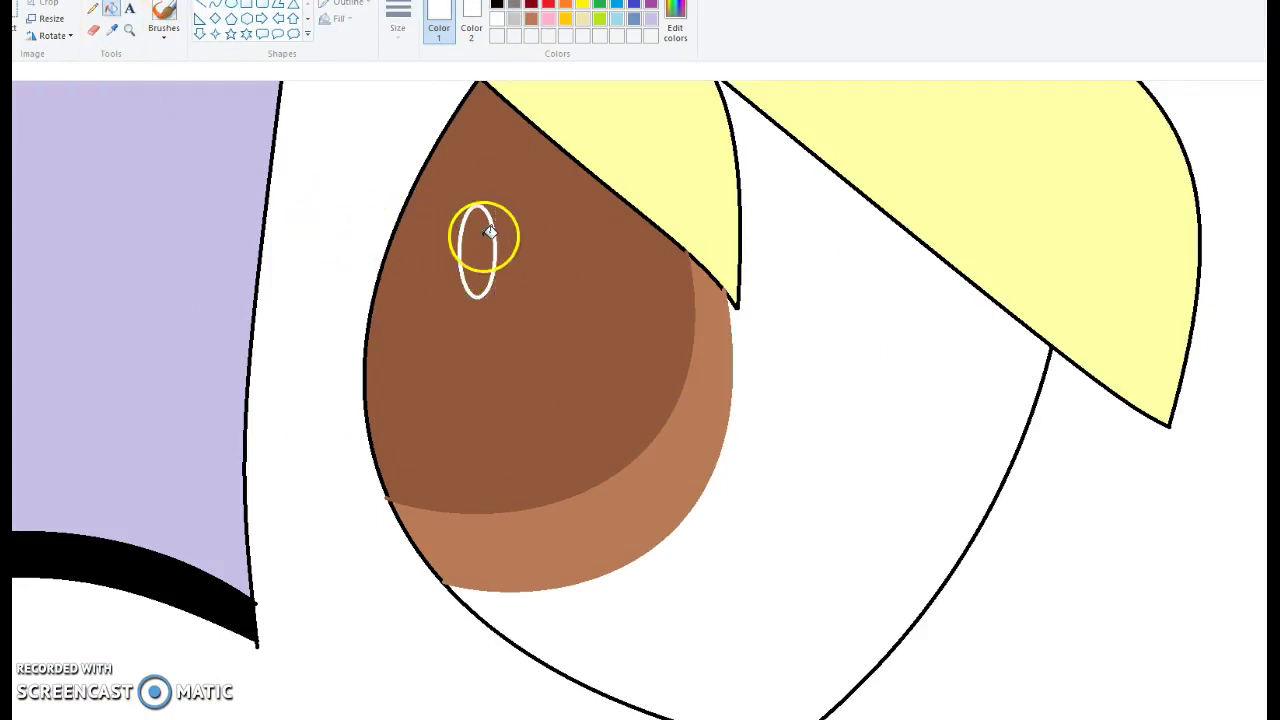
click(486, 243)
Step: Draw five white heart outlines in the right eye, three on the dark iris and two smaller ones on the lighter crescent
scroll(368, 313, down, 3)
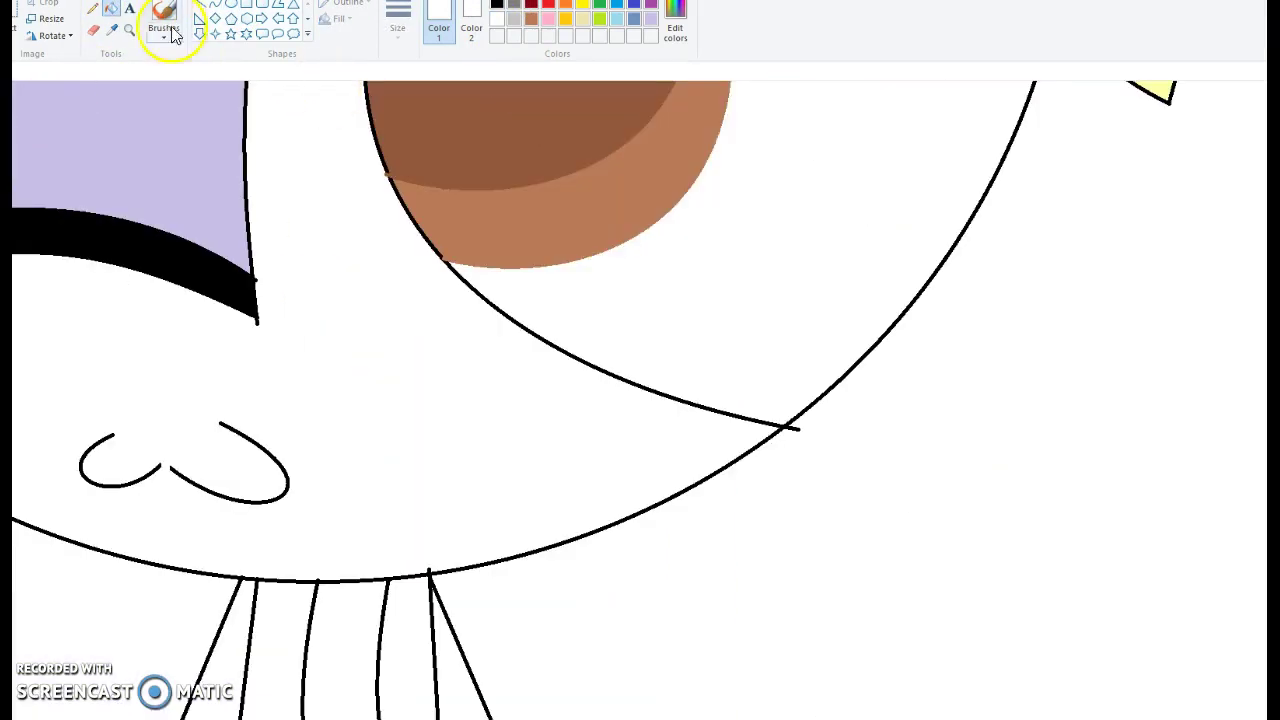
click(306, 36)
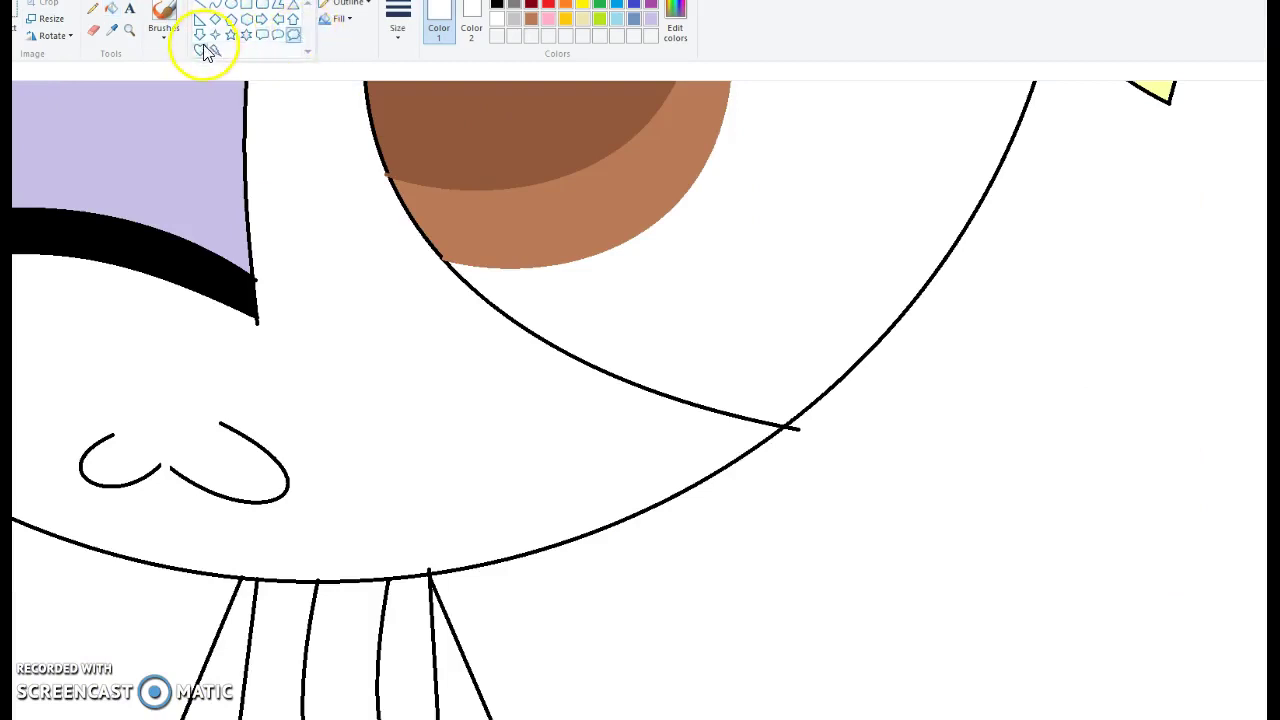
click(204, 52)
scroll(394, 174, up, 2)
mouse_move(420, 217)
mouse_down()
mouse_move(451, 237)
mouse_move(472, 280)
mouse_up()
drag(530, 106, 597, 162)
drag(528, 234, 598, 288)
drag(462, 362, 499, 391)
drag(654, 289, 688, 325)
Step: Draw a flat white ellipse across the lower edge of the iris's lighter crescent
click(307, 8)
click(229, 8)
drag(543, 394, 644, 424)
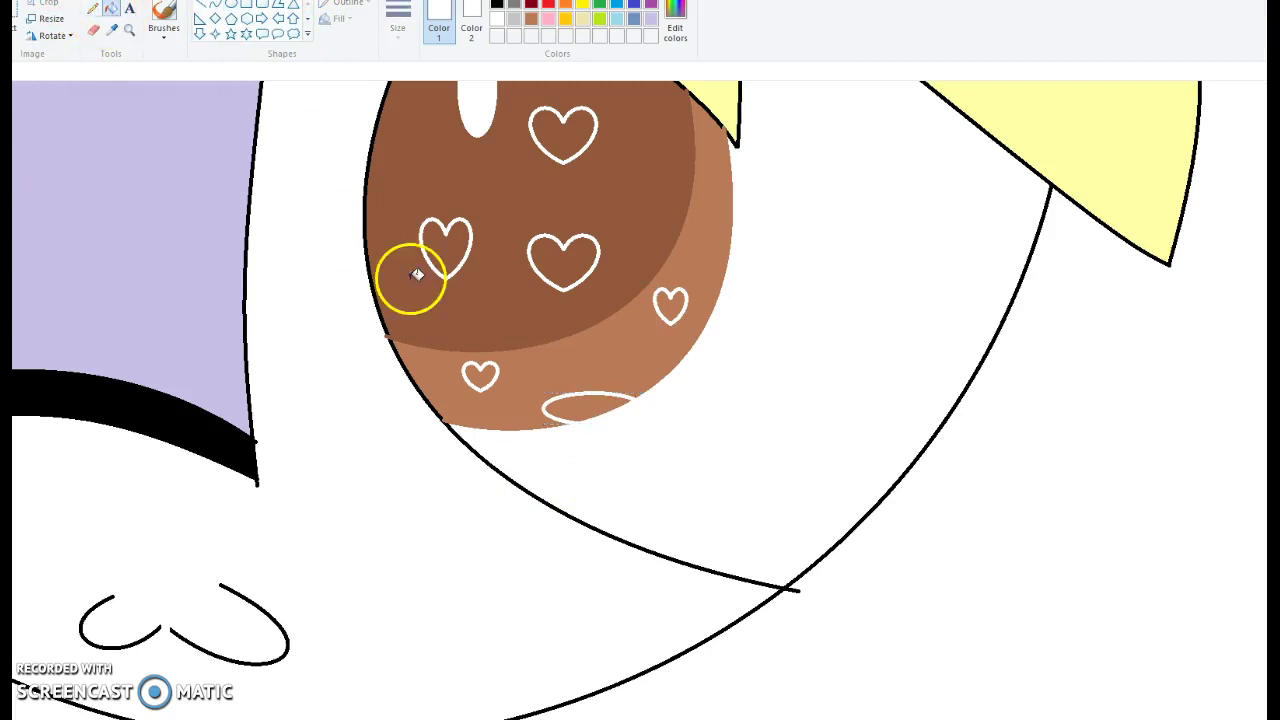
Step: Fill the five hearts and the flat ellipse in the right eye with white
click(446, 248)
click(480, 380)
click(565, 405)
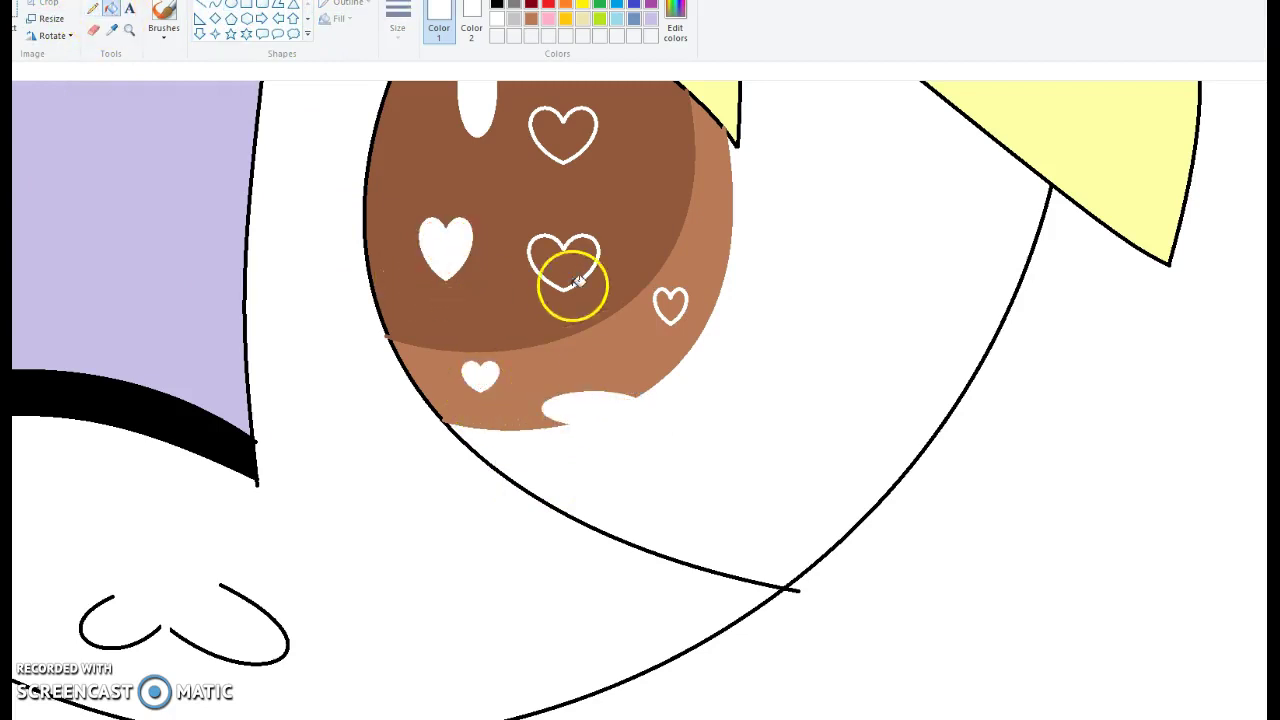
click(565, 270)
click(670, 310)
click(572, 146)
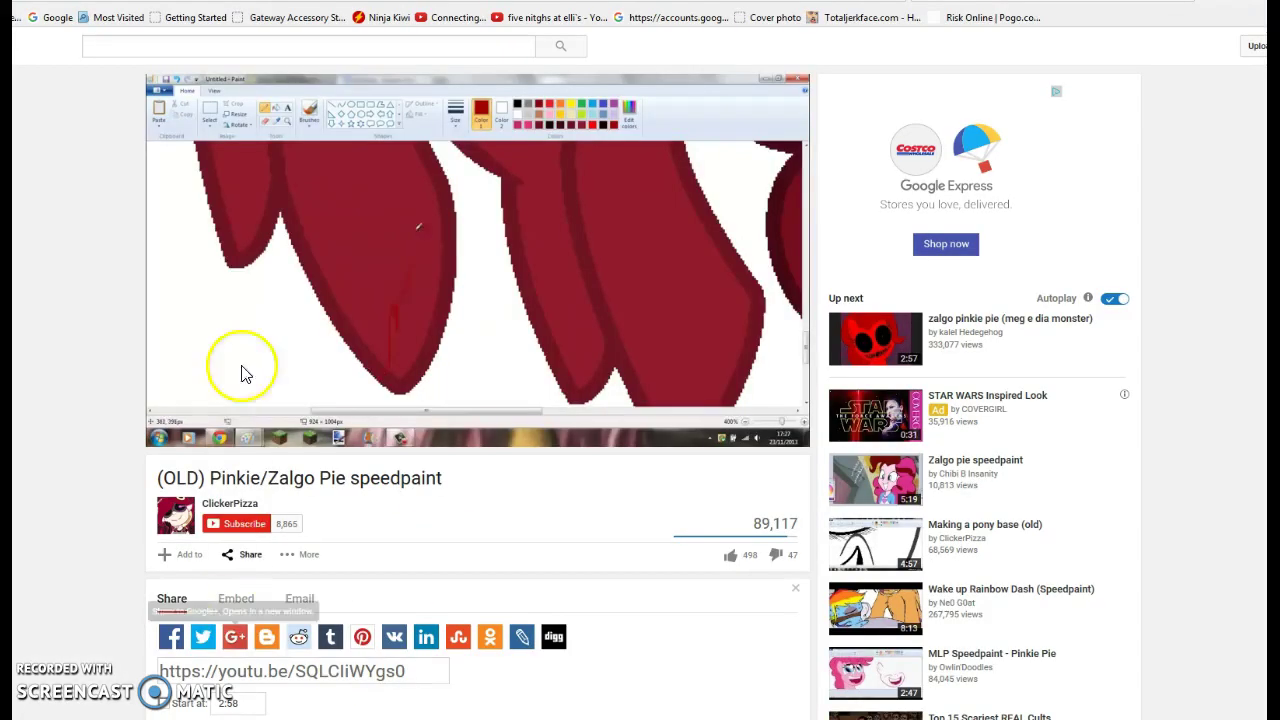
click(283, 424)
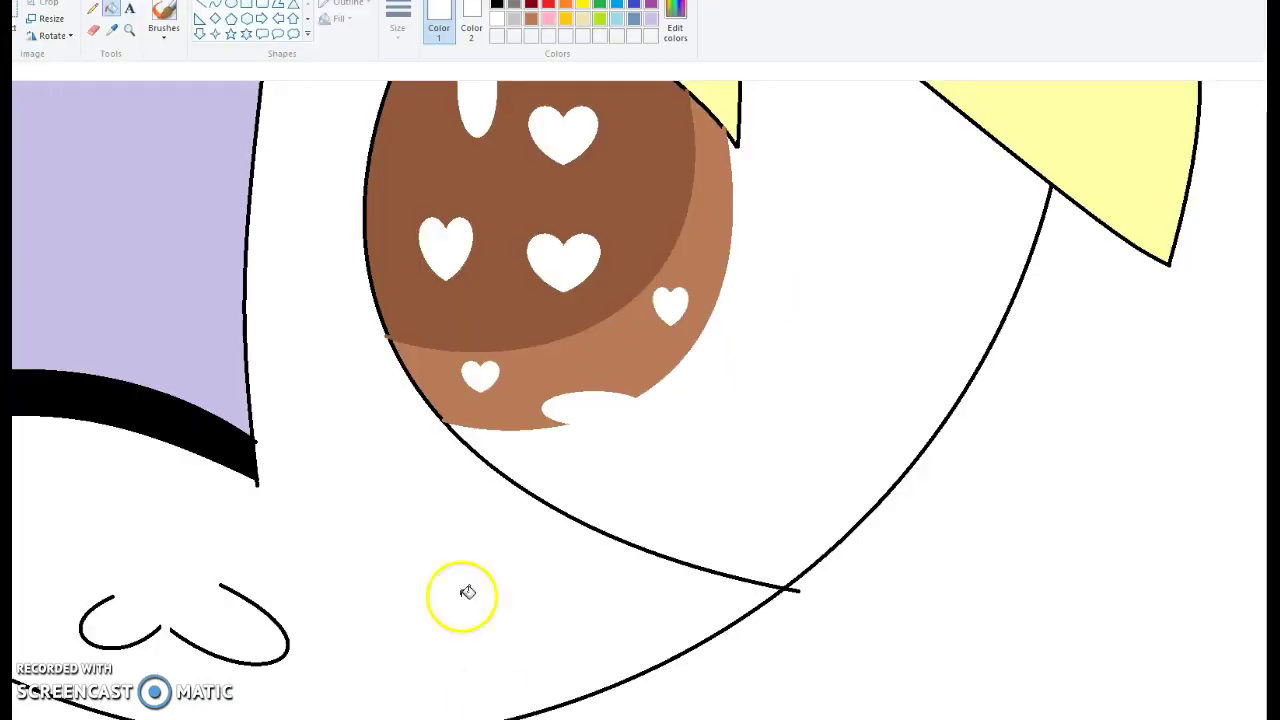
scroll(467, 592, up, 3)
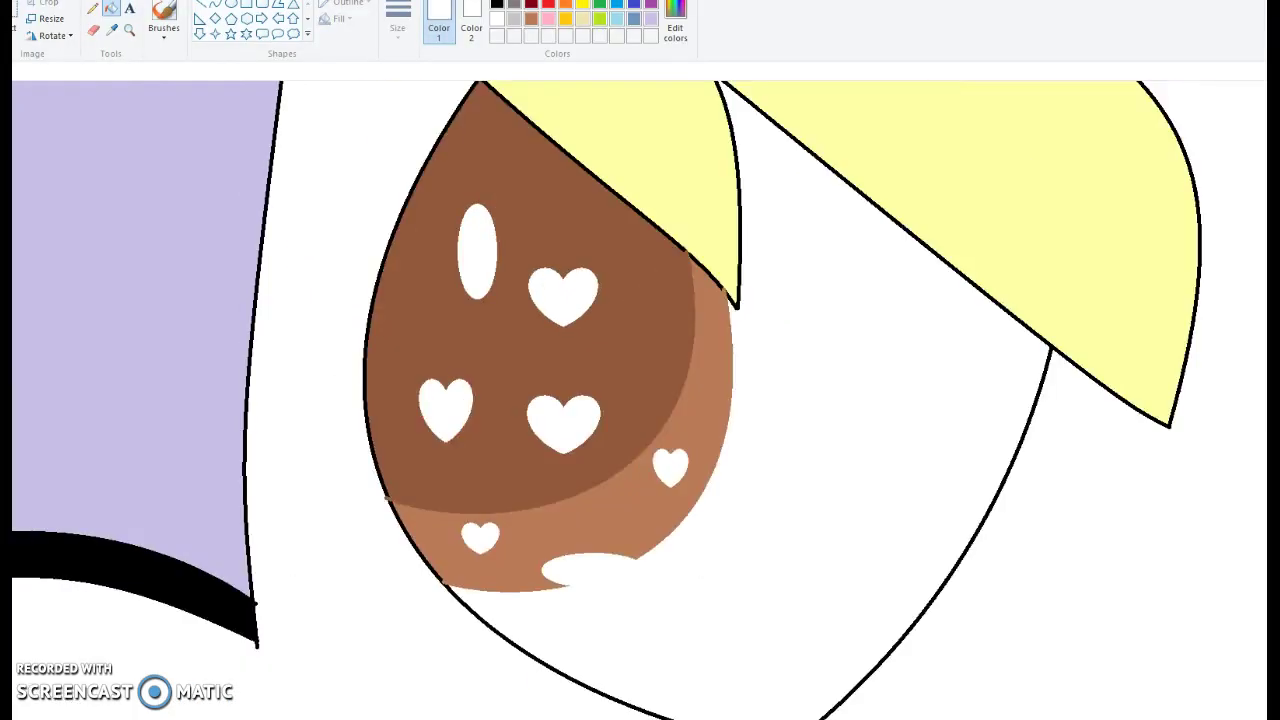
click(125, 33)
right_click(149, 237)
right_click(423, 371)
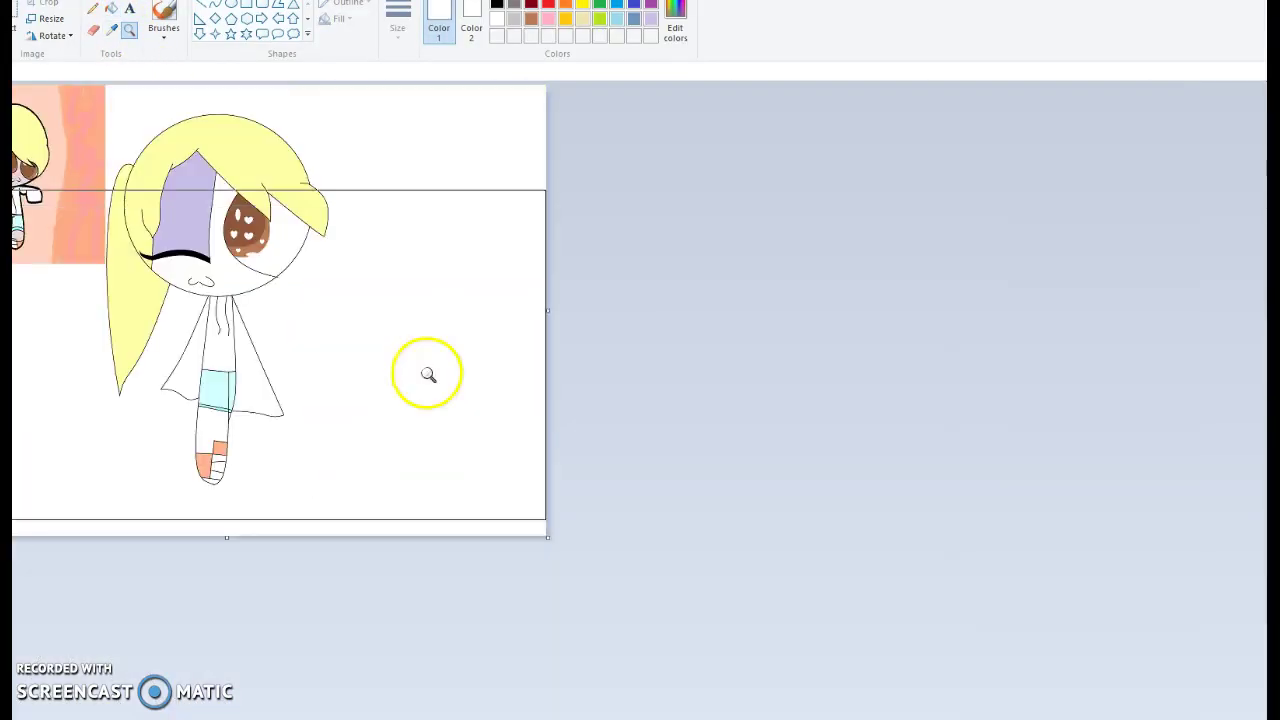
Step: Fill the face and the bare part of the leg with the reference's pale skin colour
click(86, 251)
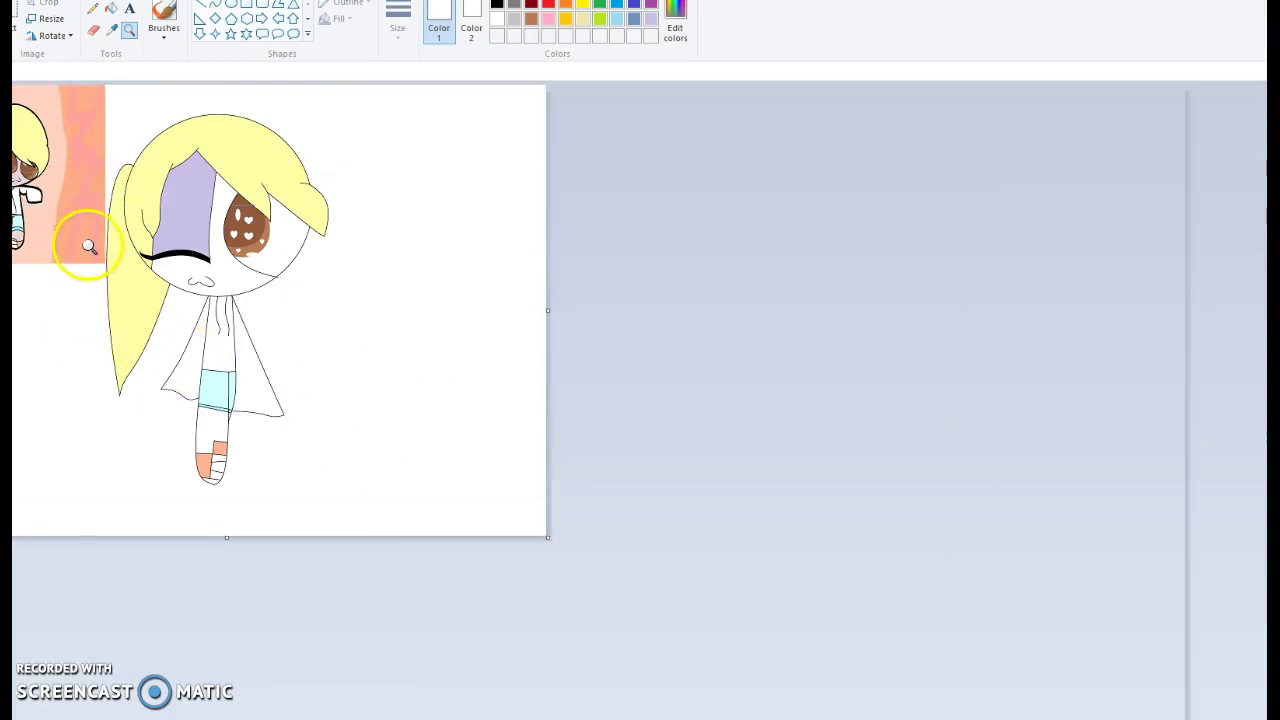
click(126, 273)
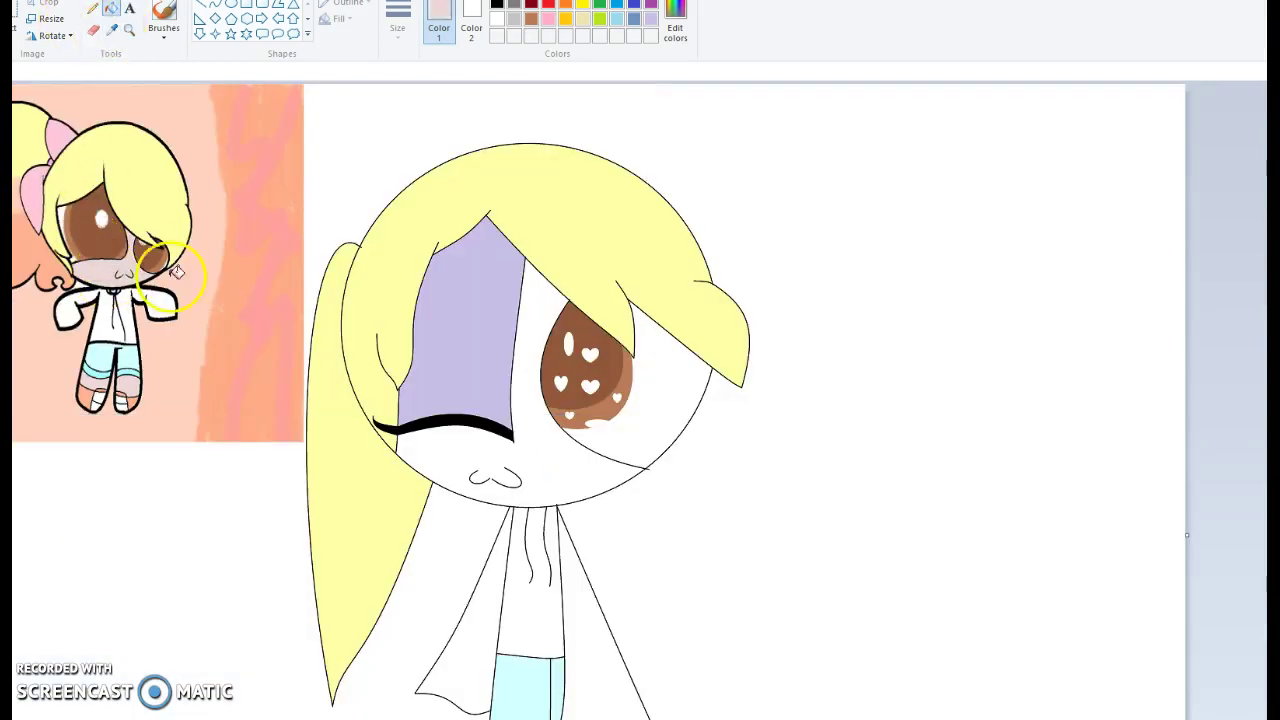
click(505, 462)
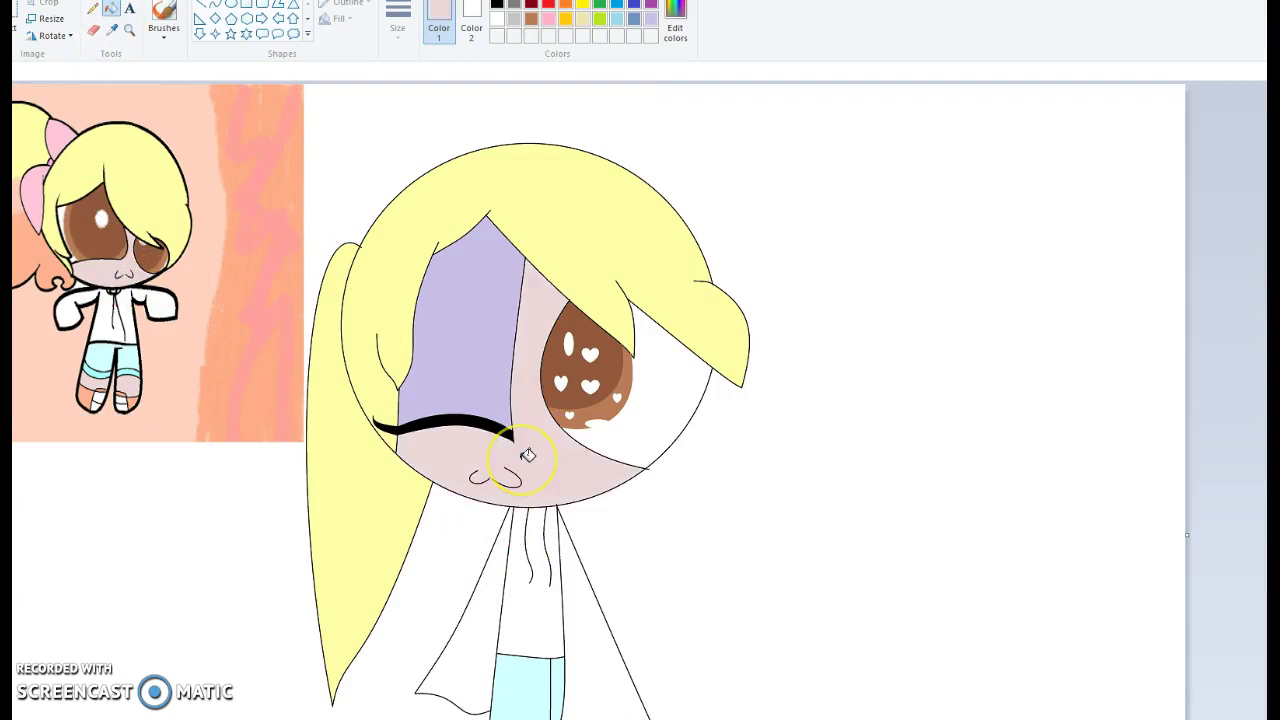
scroll(528, 455, down, 3)
scroll(528, 455, down, 2)
click(541, 497)
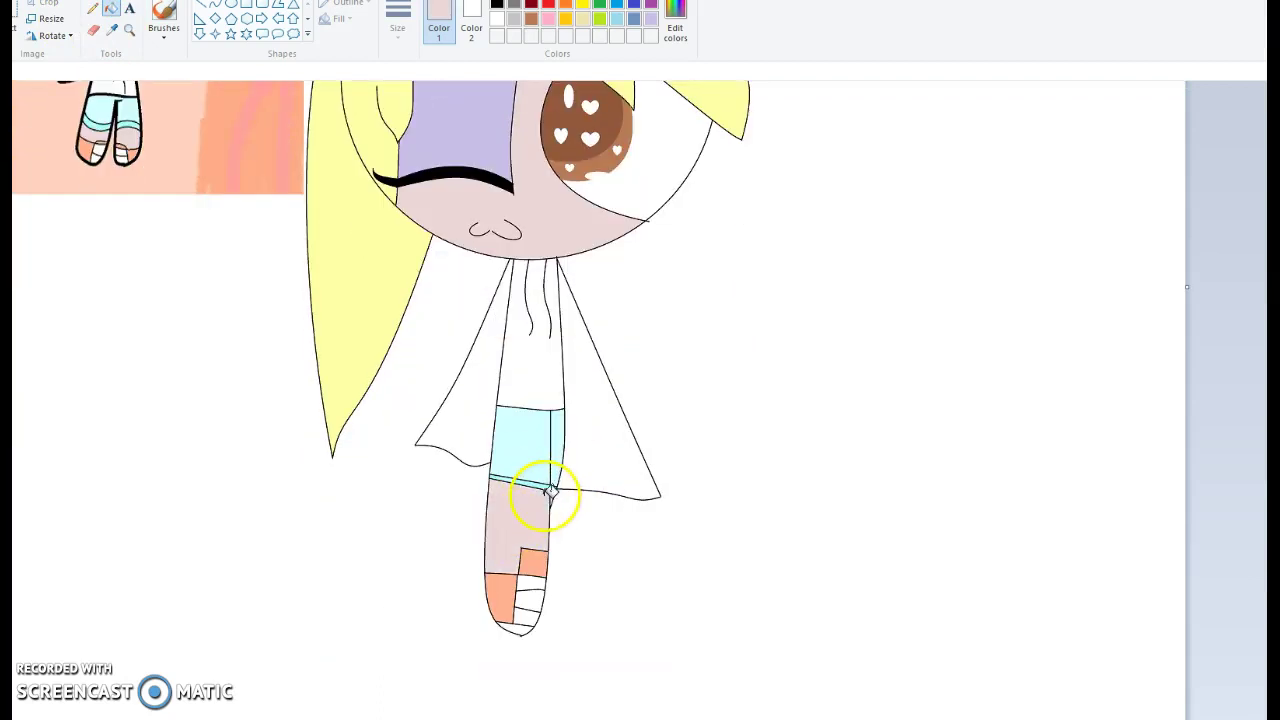
Step: Draw a light peach and an orange dividing curve across the ponytail, and fill its tip with the reference's orange
scroll(178, 233, up, 3)
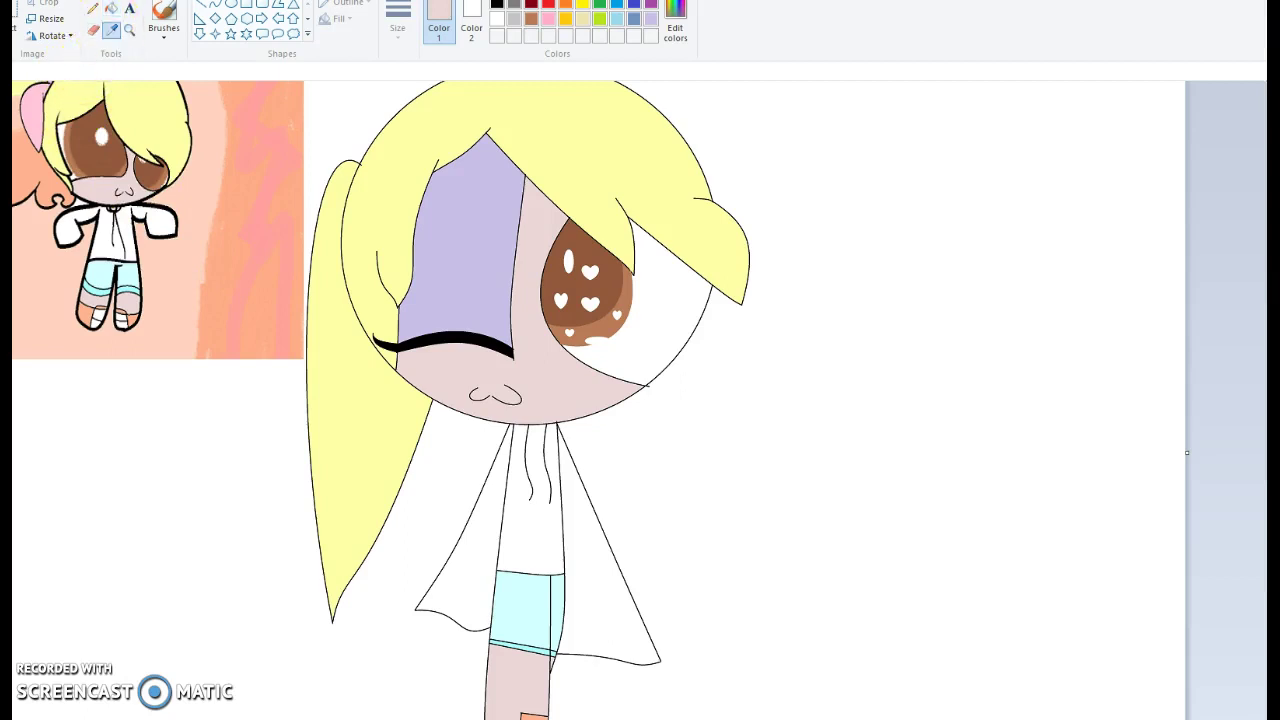
click(214, 4)
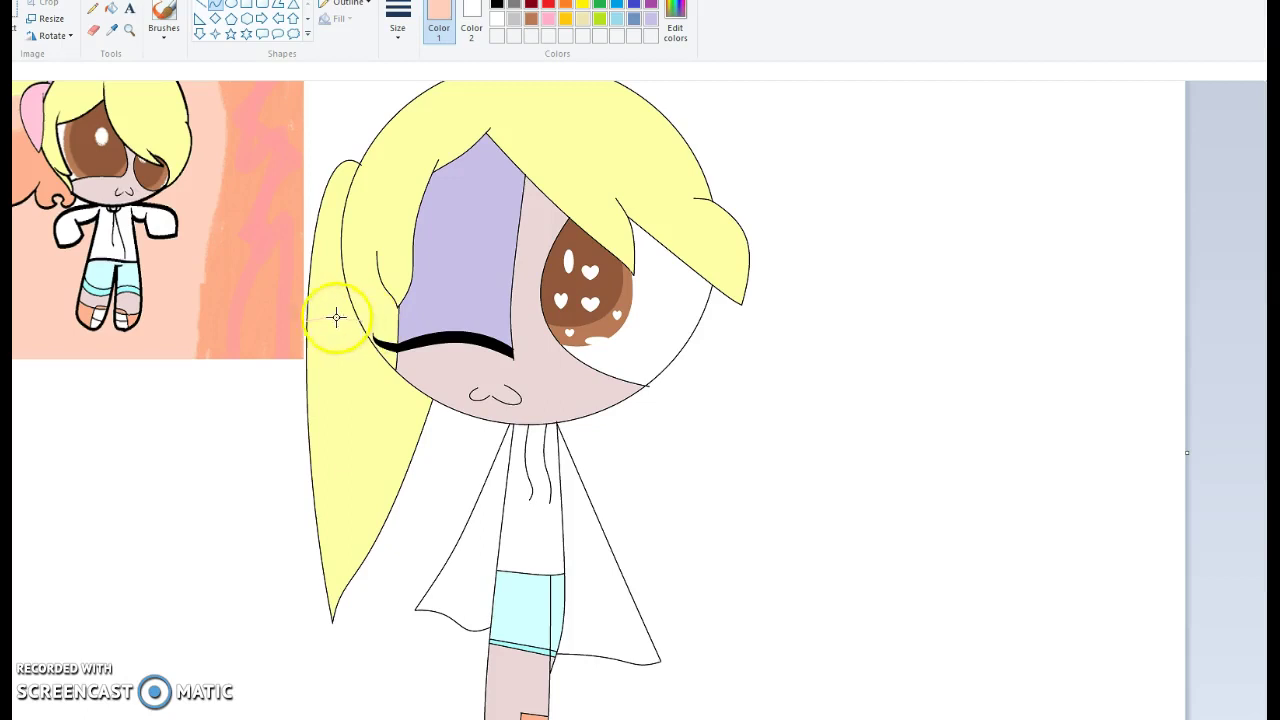
click(116, 32)
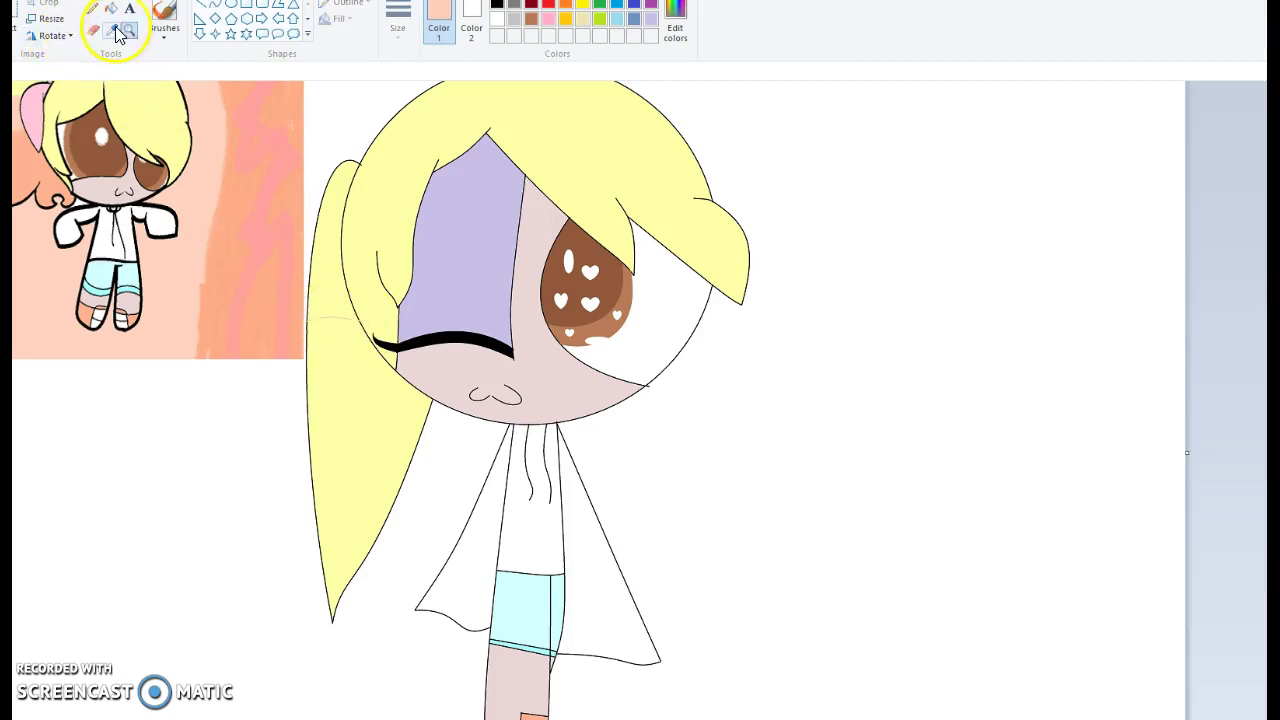
click(35, 166)
click(63, 115)
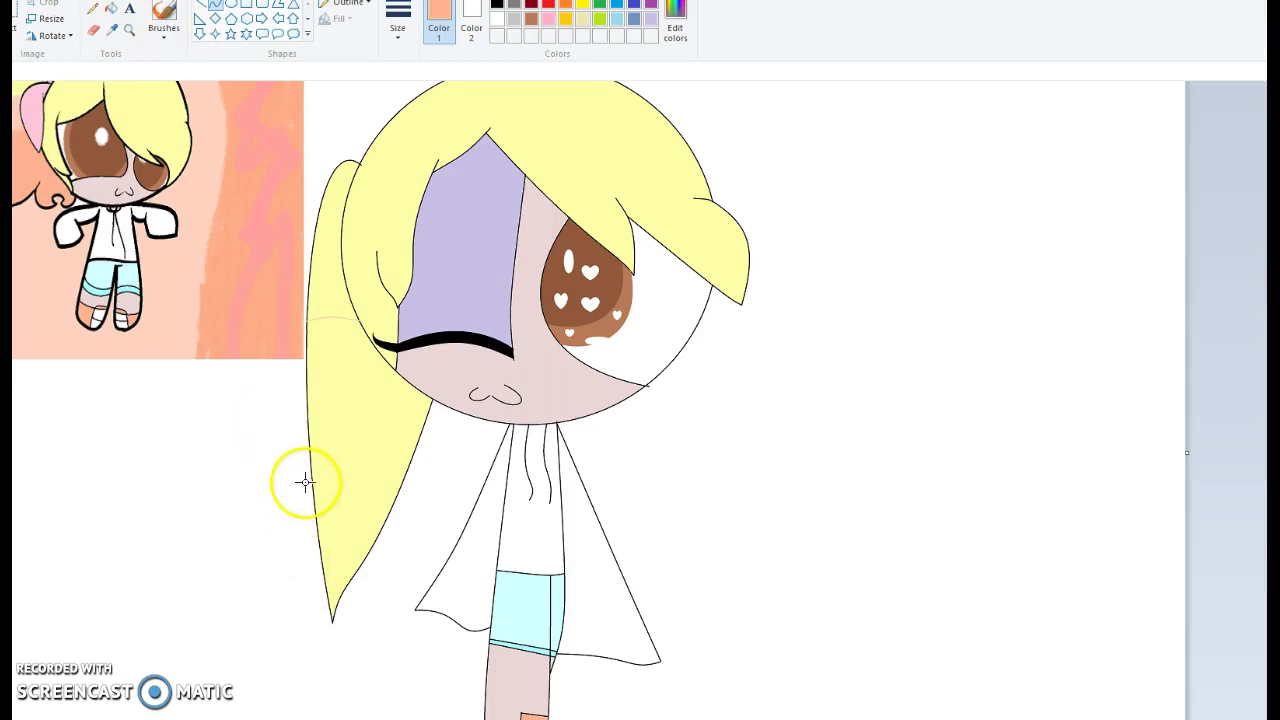
drag(312, 473, 398, 488)
click(344, 480)
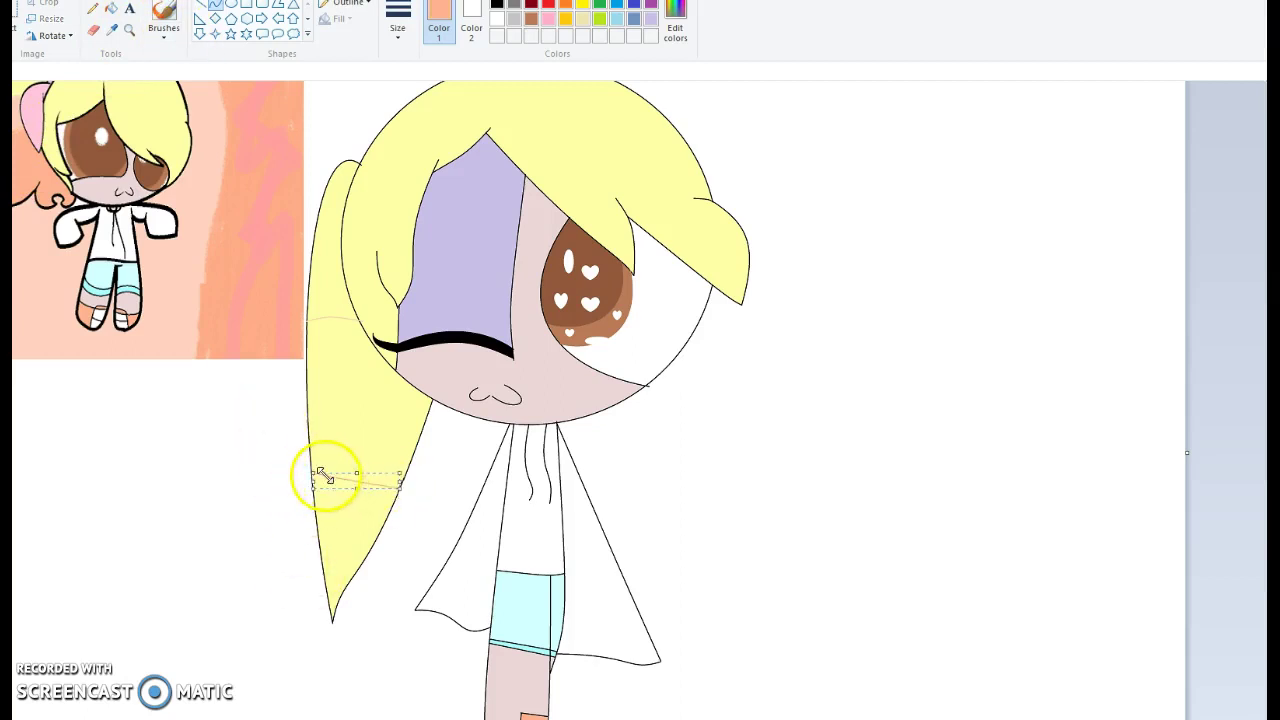
click(111, 10)
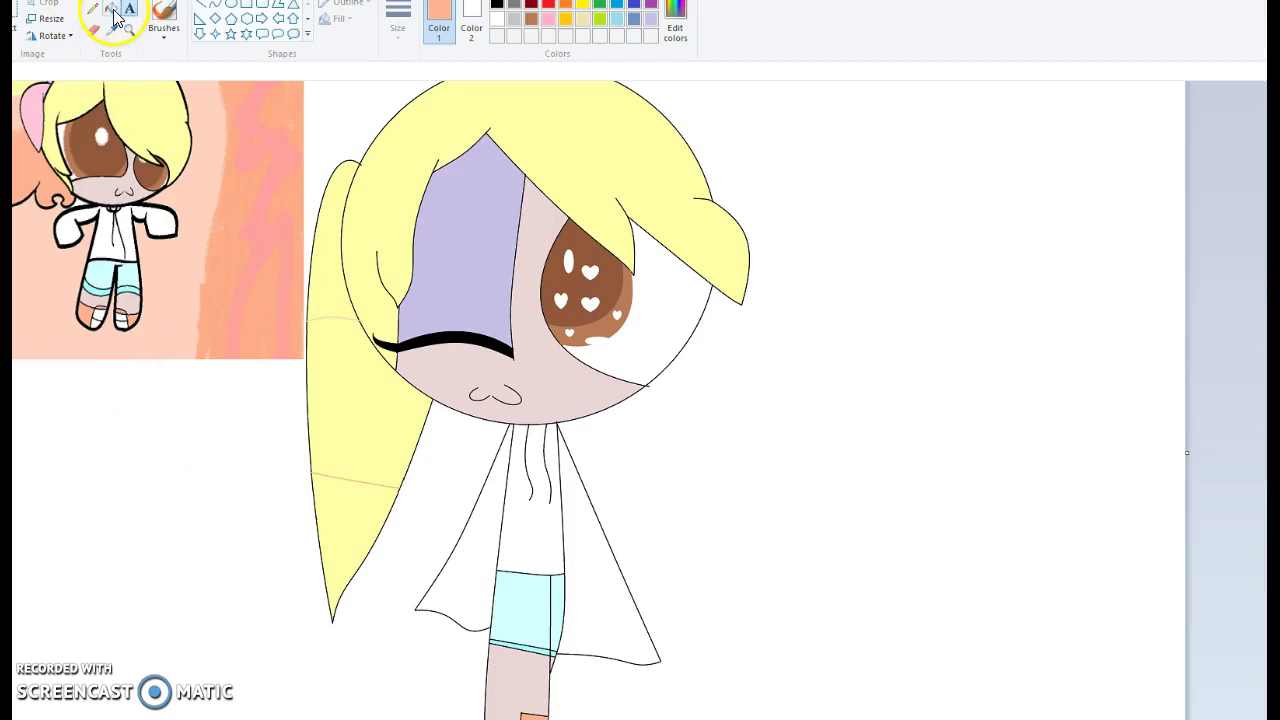
click(360, 494)
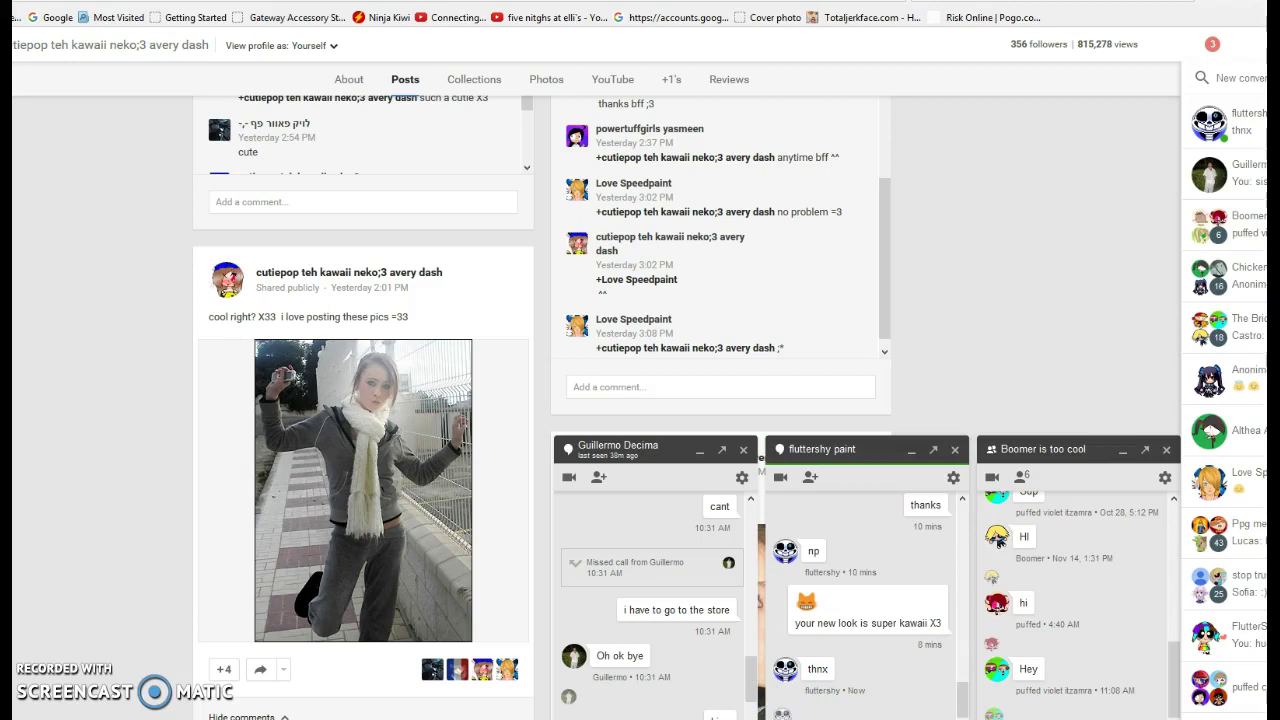
Step: Switch to the browser and reply "np" in the open chat
text(np)
key(Return)
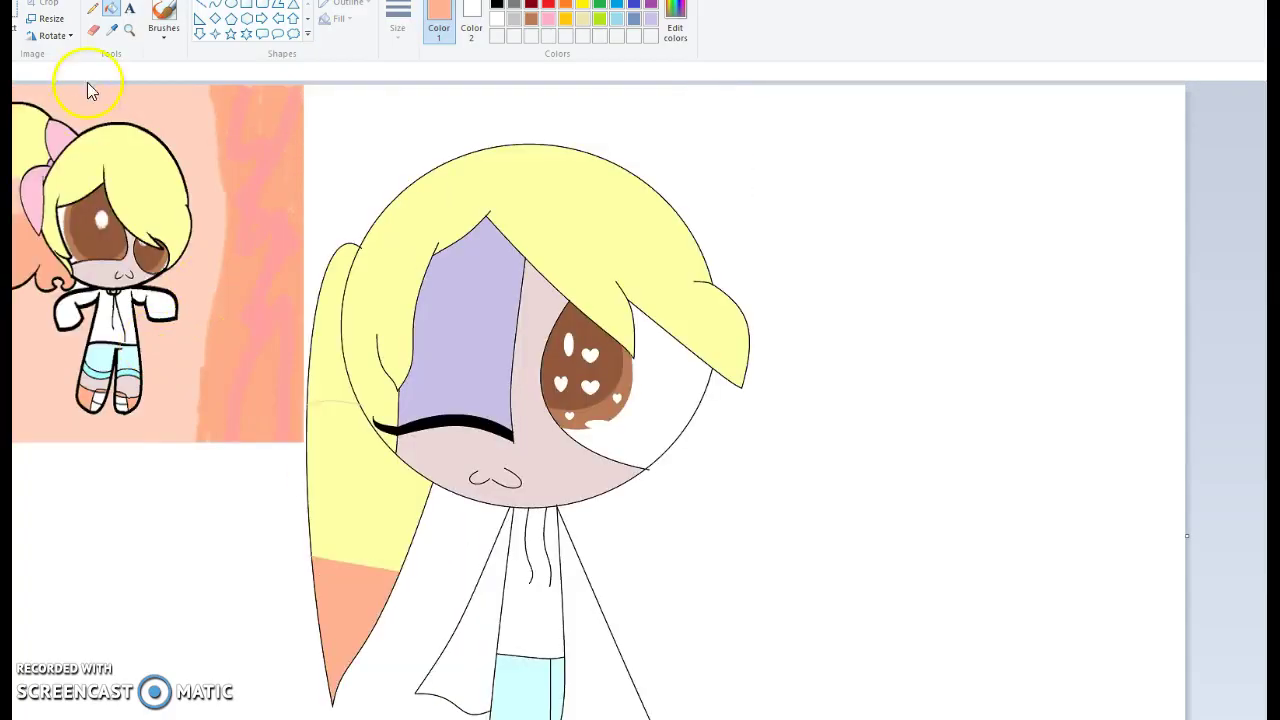
Step: Fill the middle section of the ponytail with the reference's light peach
click(112, 325)
click(354, 431)
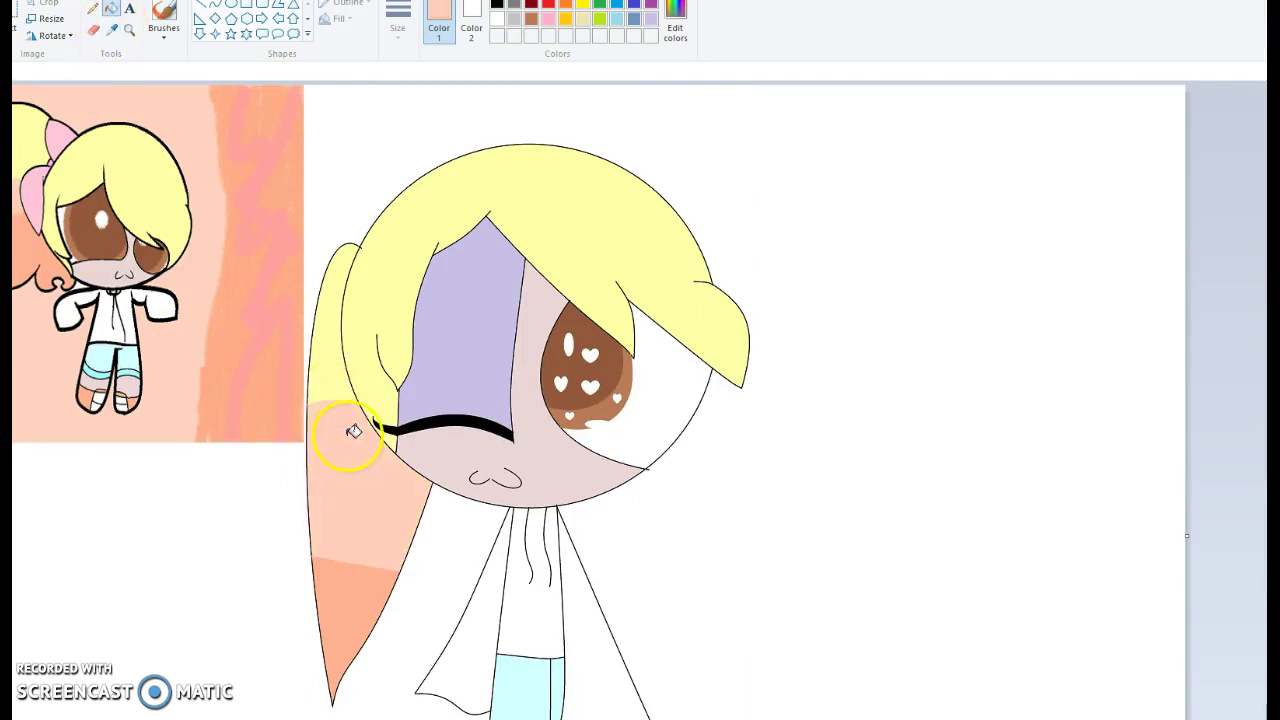
Step: Draw the rounded centre of a hair bow as a red curve on the upper ponytail, against the head's outline
click(497, 20)
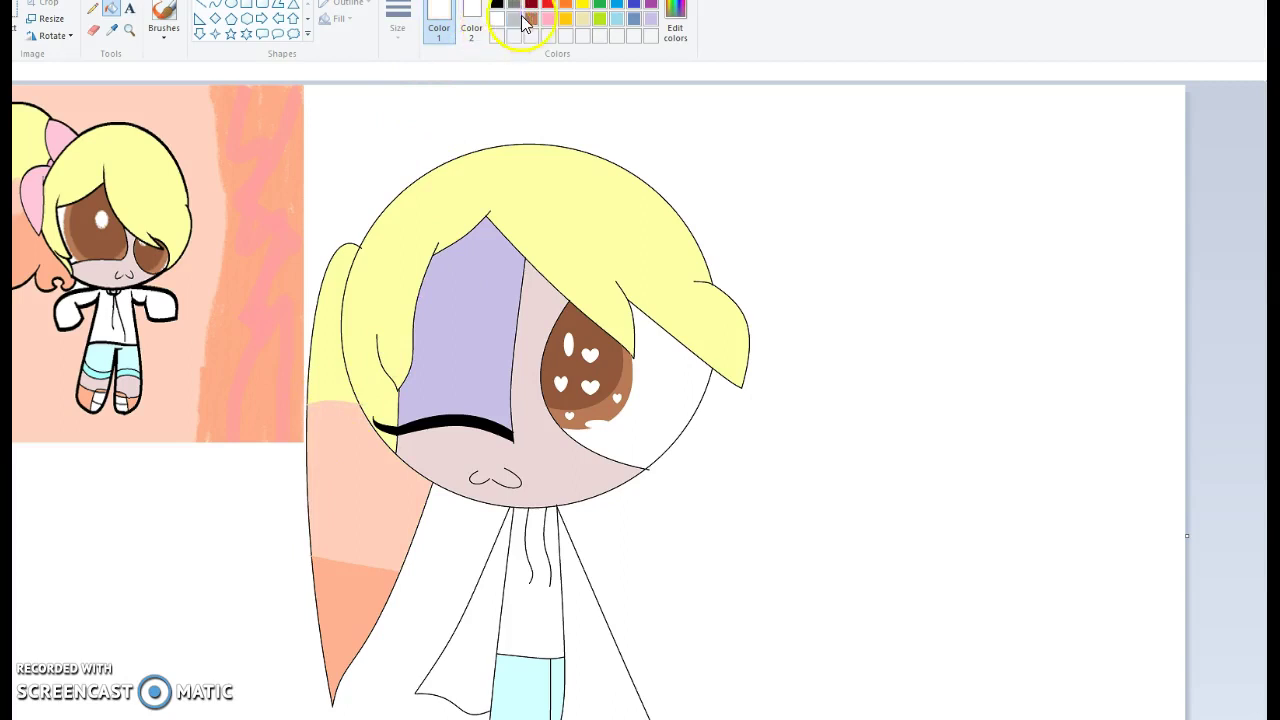
click(129, 30)
click(505, 345)
click(332, 338)
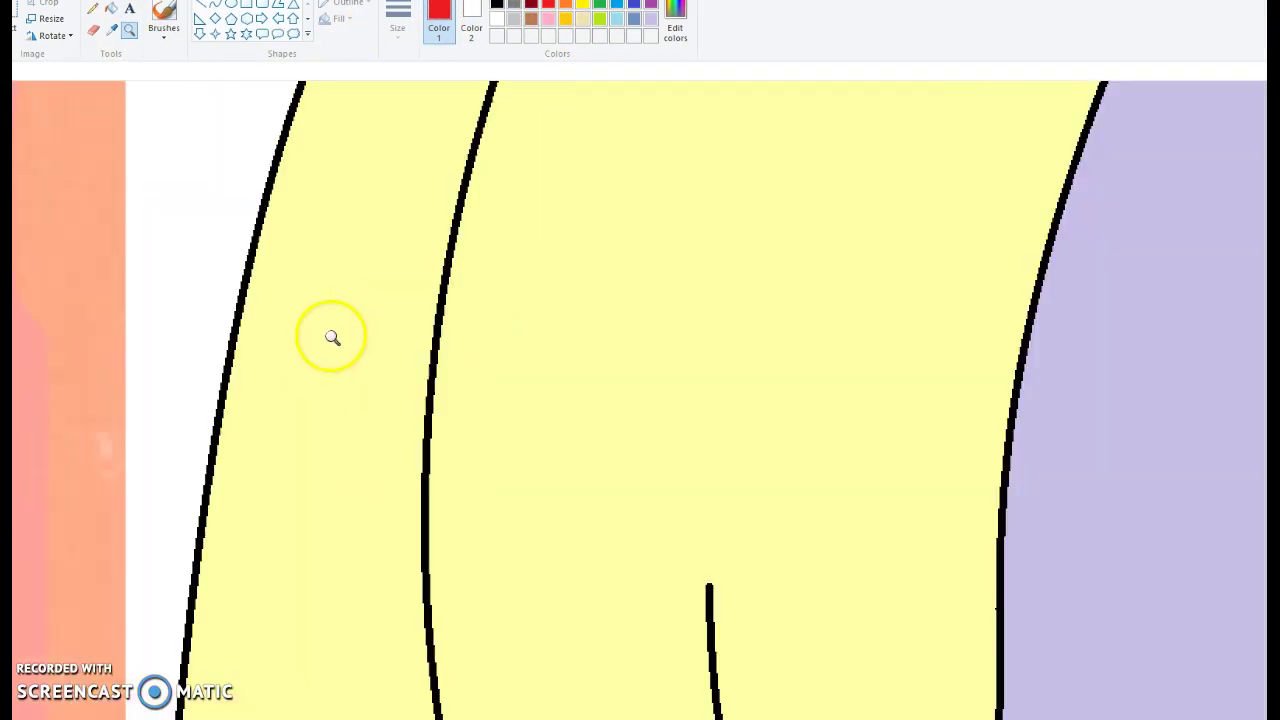
scroll(463, 314, up, 3)
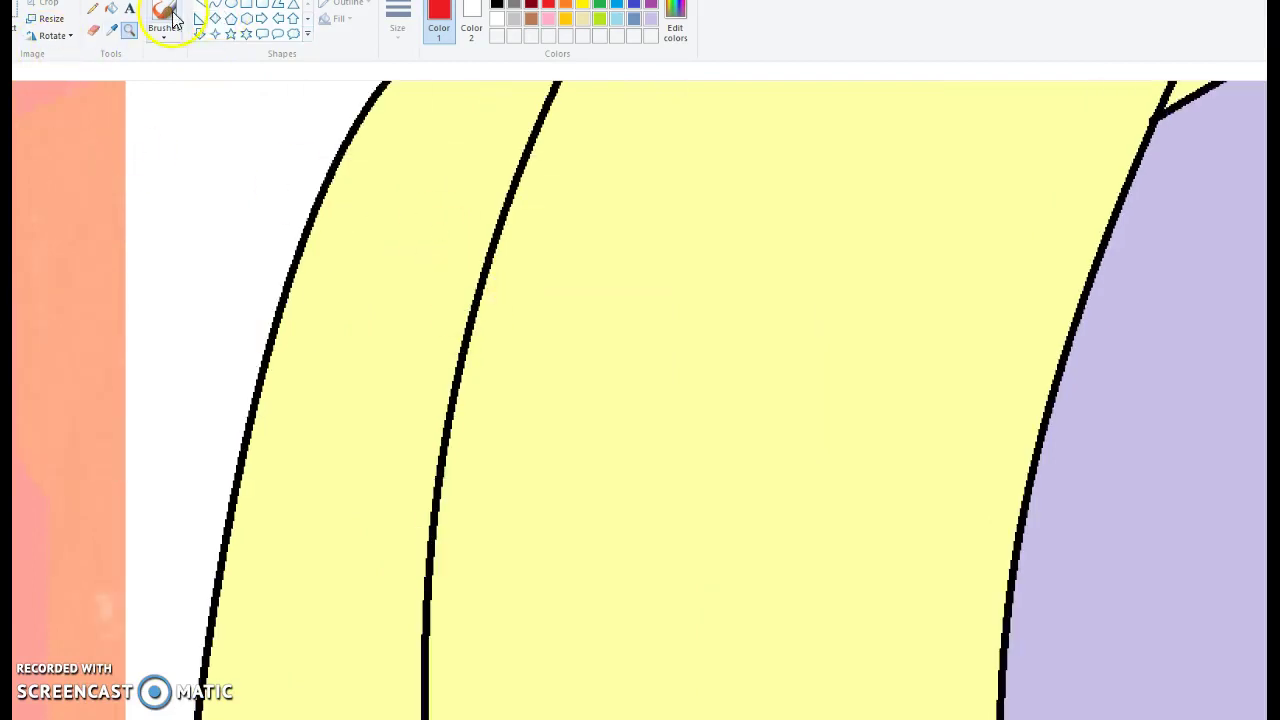
click(220, 6)
mouse_move(516, 168)
mouse_down()
mouse_move(448, 409)
mouse_move(265, 231)
mouse_up()
click(280, 400)
scroll(311, 394, down, 3)
drag(303, 363, 258, 508)
click(312, 438)
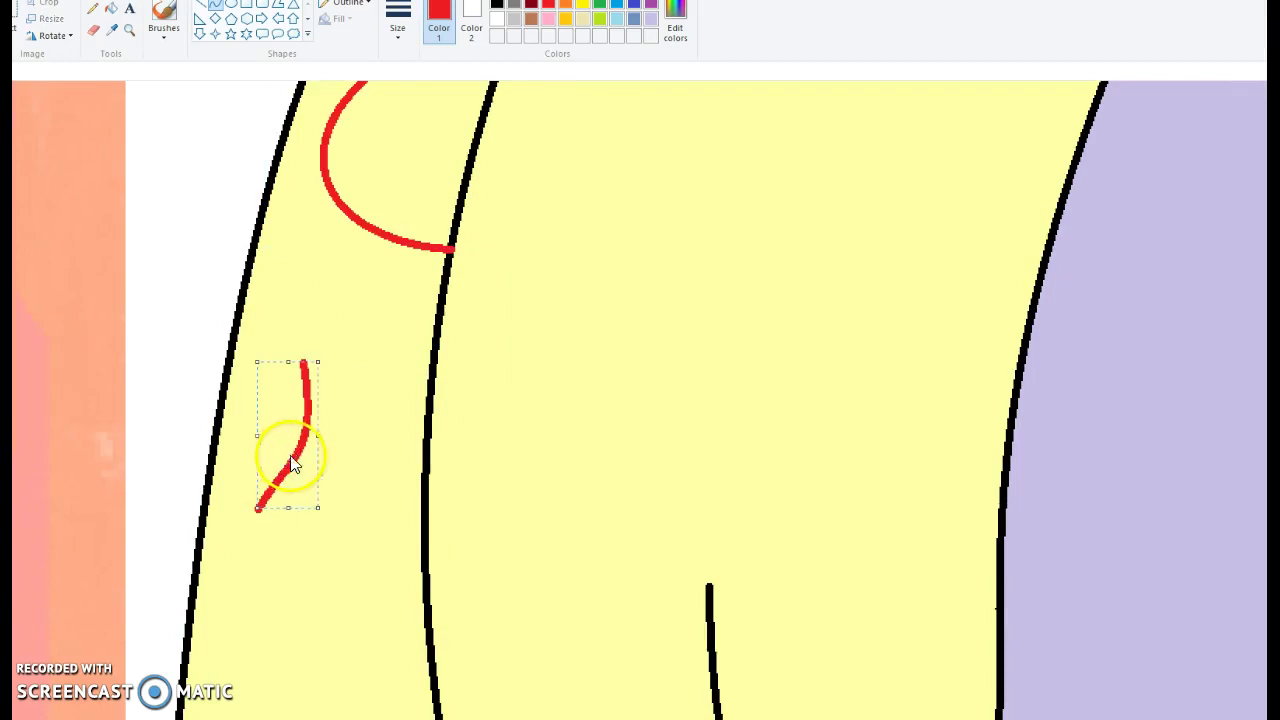
right_click(289, 457)
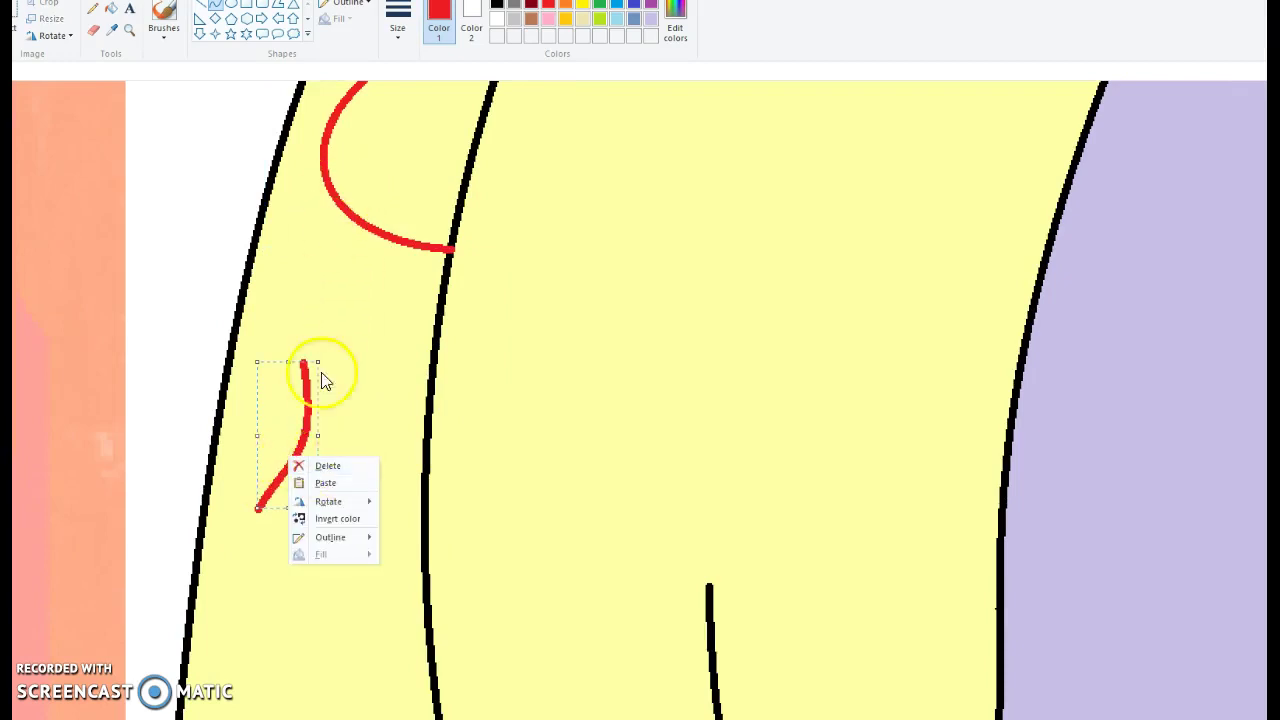
click(330, 466)
Step: Draw the bow's lower ribbon in red, curving down from the rounded centre to a small tip beside the head
drag(341, 207, 373, 523)
drag(332, 439, 261, 405)
drag(350, 393, 380, 392)
mouse_move(425, 497)
mouse_down()
mouse_move(366, 557)
mouse_move(372, 525)
mouse_up()
click(395, 529)
click(398, 529)
Step: Draw the bow's pointed upper ribbon in red with a curved outer edge and a short edge meeting the head's outline
scroll(397, 530, up, 5)
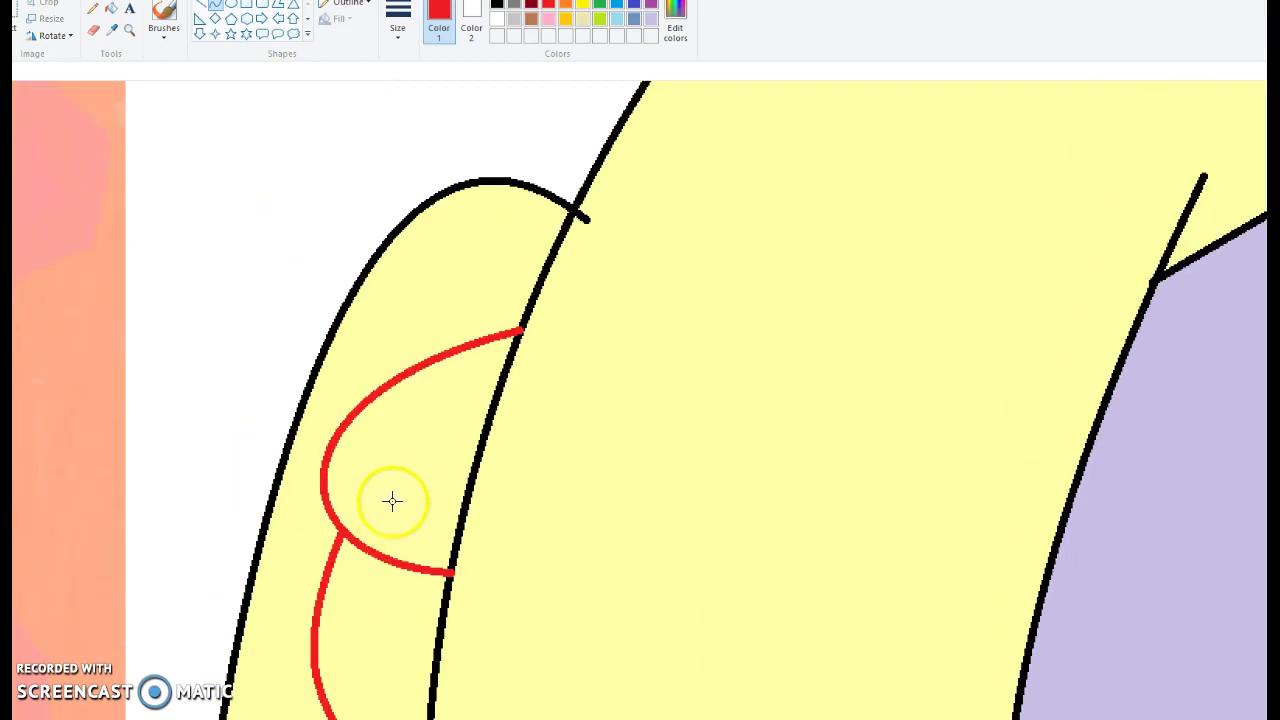
mouse_move(357, 397)
mouse_down()
mouse_move(391, 329)
mouse_move(497, 240)
mouse_move(491, 222)
mouse_up()
drag(424, 312, 363, 286)
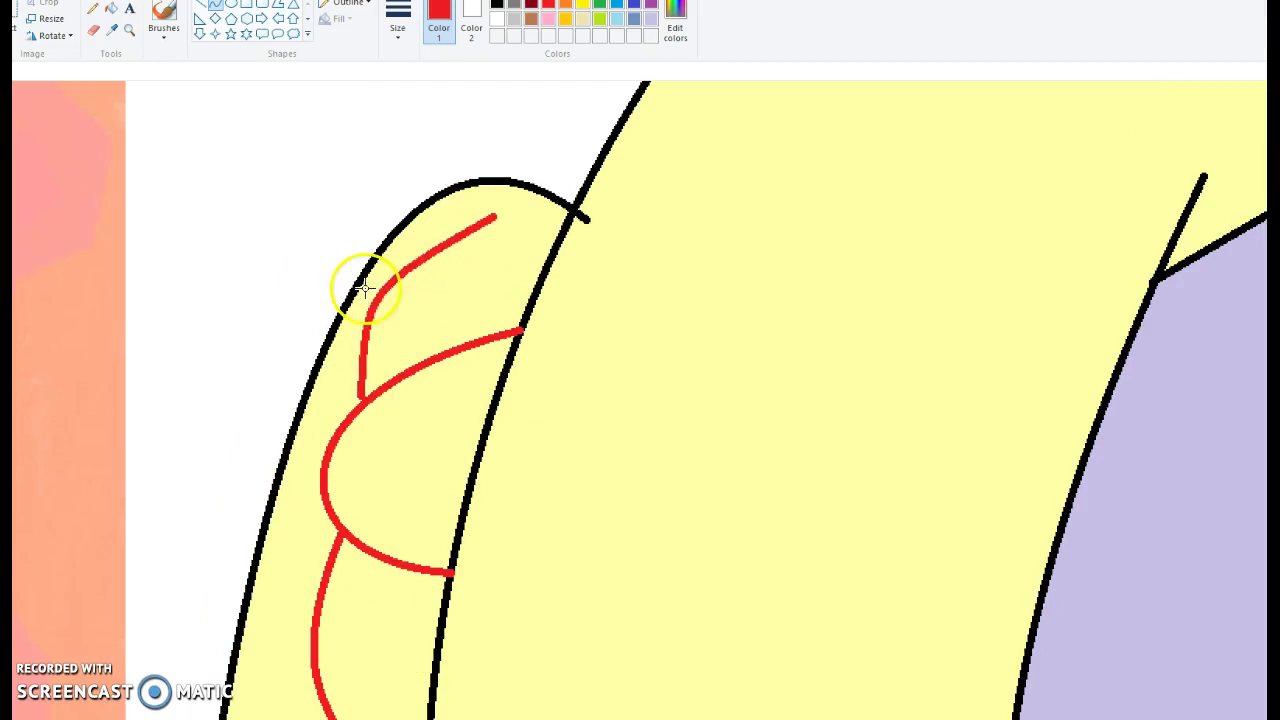
mouse_move(505, 214)
mouse_down()
mouse_move(523, 266)
mouse_move(501, 254)
mouse_move(530, 290)
mouse_up()
right_click(513, 250)
click(500, 209)
Step: Recolour the bow's red outlines black with the fill tool
click(113, 10)
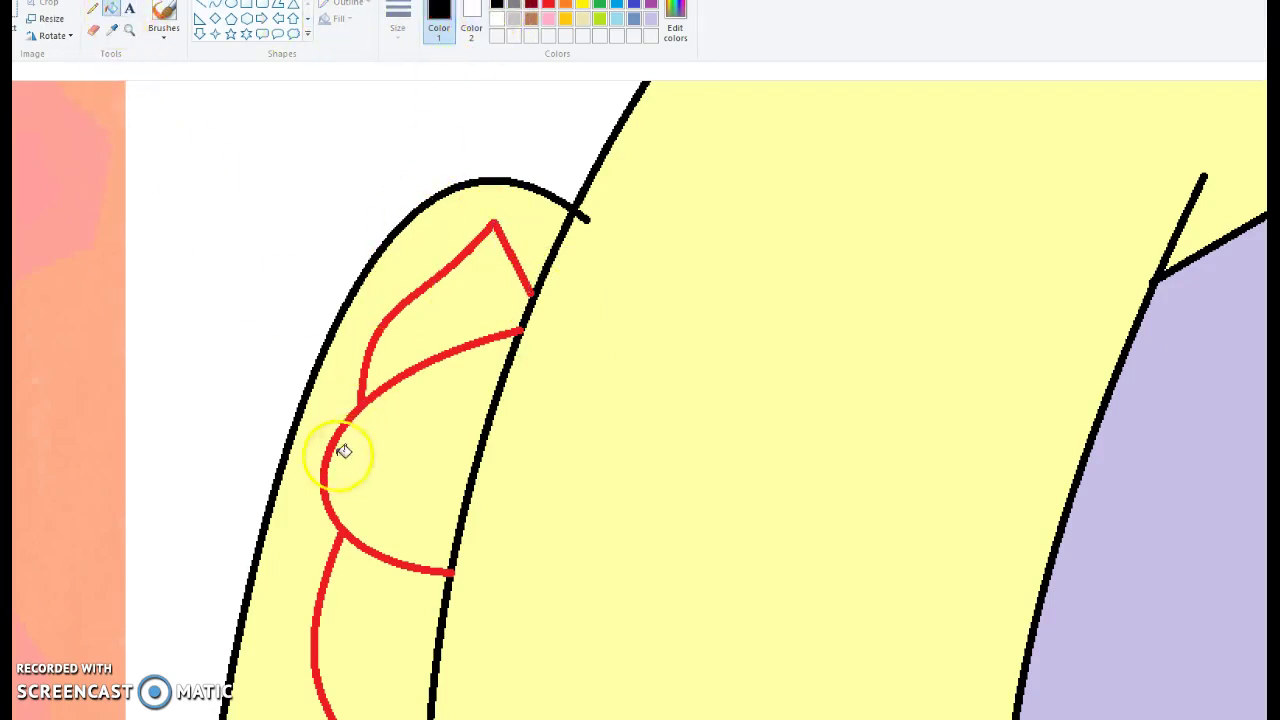
scroll(345, 448, up, 2)
click(434, 441)
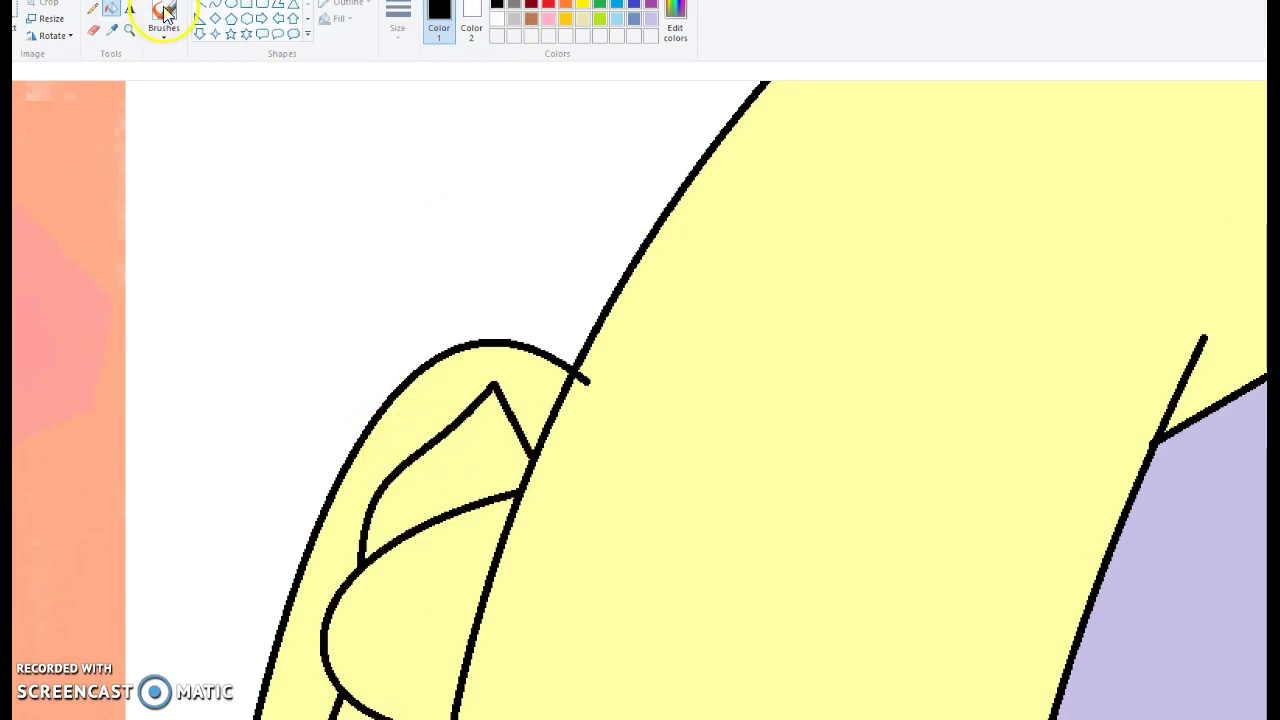
Step: Fill the hair bow's sections with the pink of the reference character's bow
click(129, 30)
right_click(134, 331)
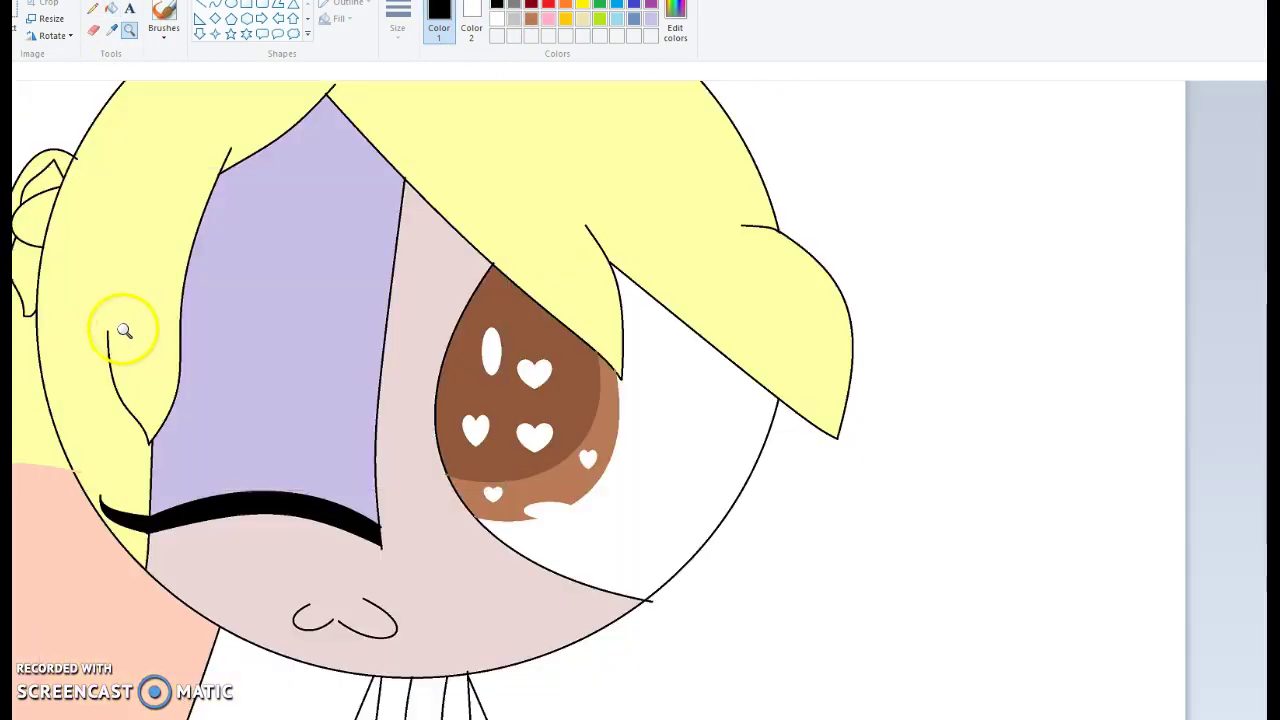
right_click(117, 331)
scroll(40, 200, up, 2)
click(111, 30)
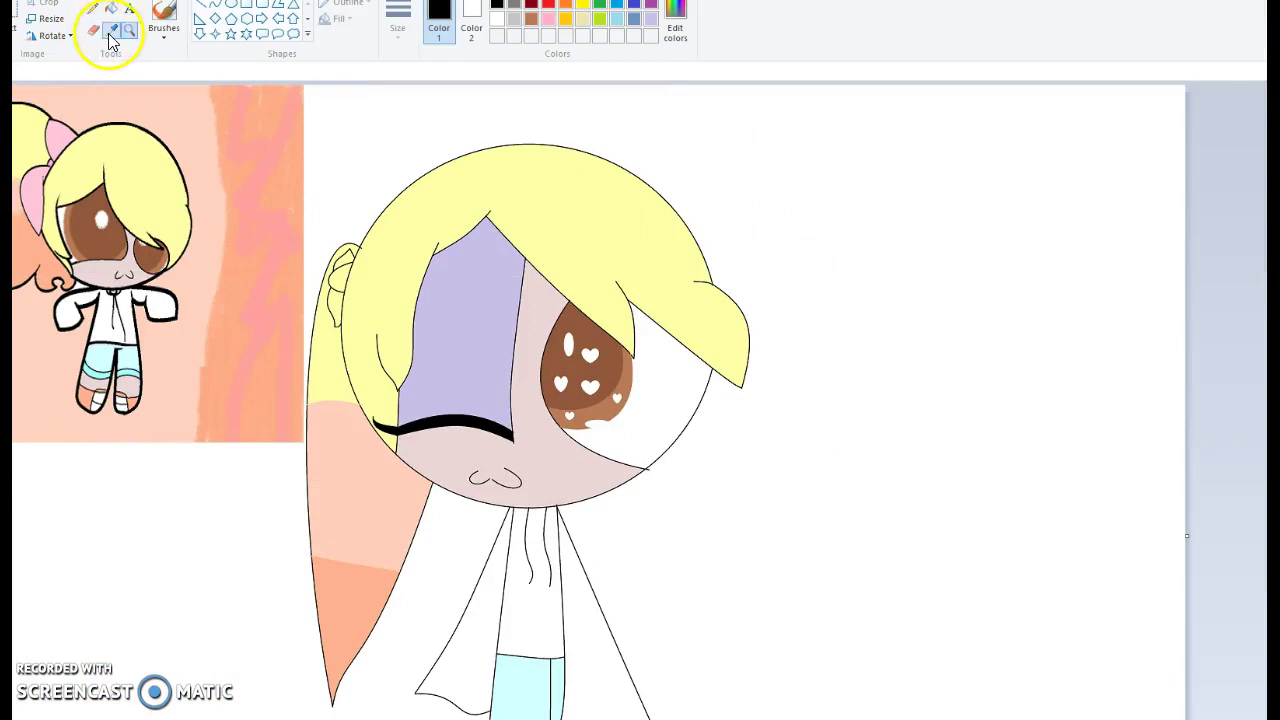
click(35, 212)
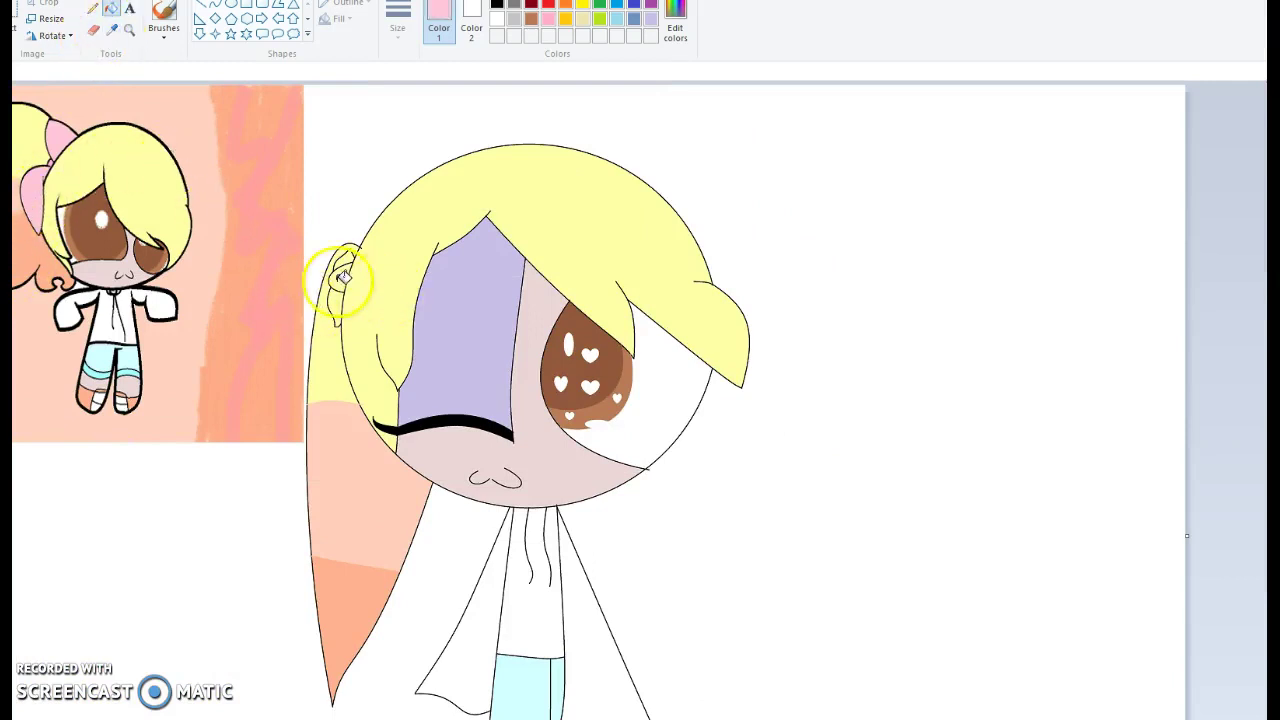
click(338, 282)
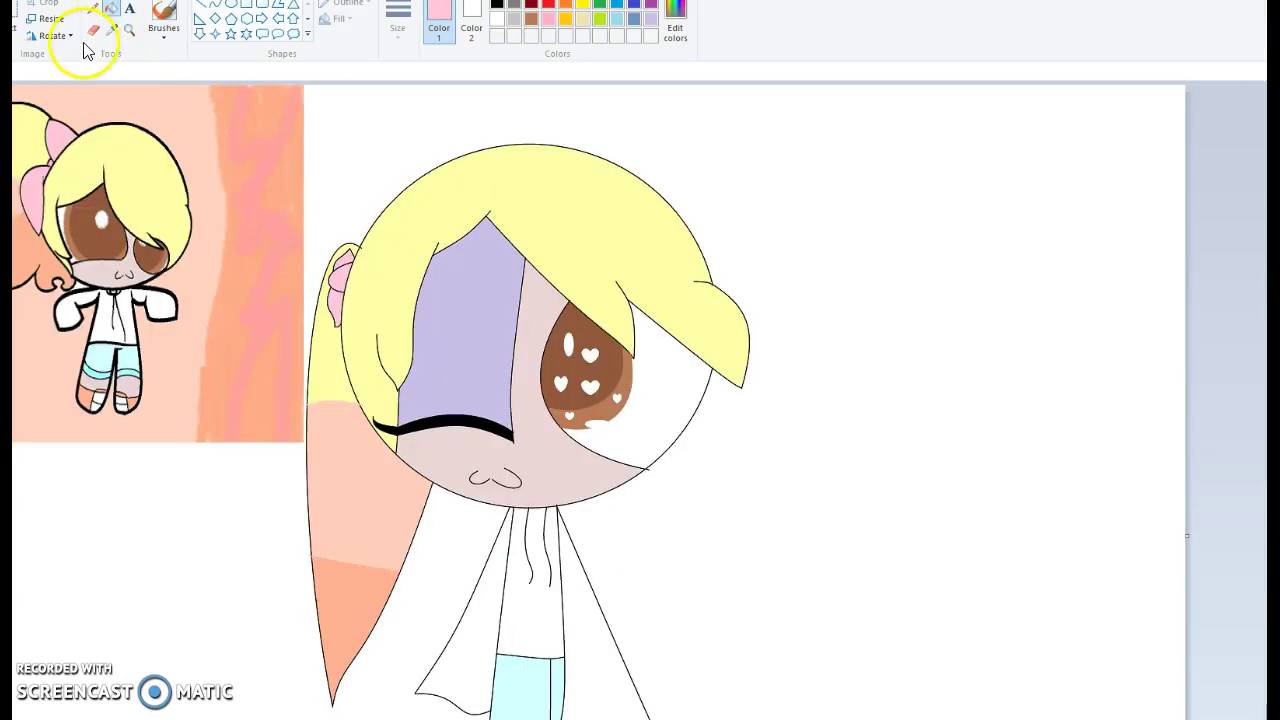
Step: Remove the reference picture from the canvas by cutting it out with free-form selections
click(18, 40)
click(24, 92)
mouse_move(76, 443)
mouse_down()
mouse_move(180, 480)
mouse_move(246, 483)
mouse_move(306, 439)
mouse_move(292, 344)
mouse_move(331, 121)
mouse_move(171, 69)
mouse_up()
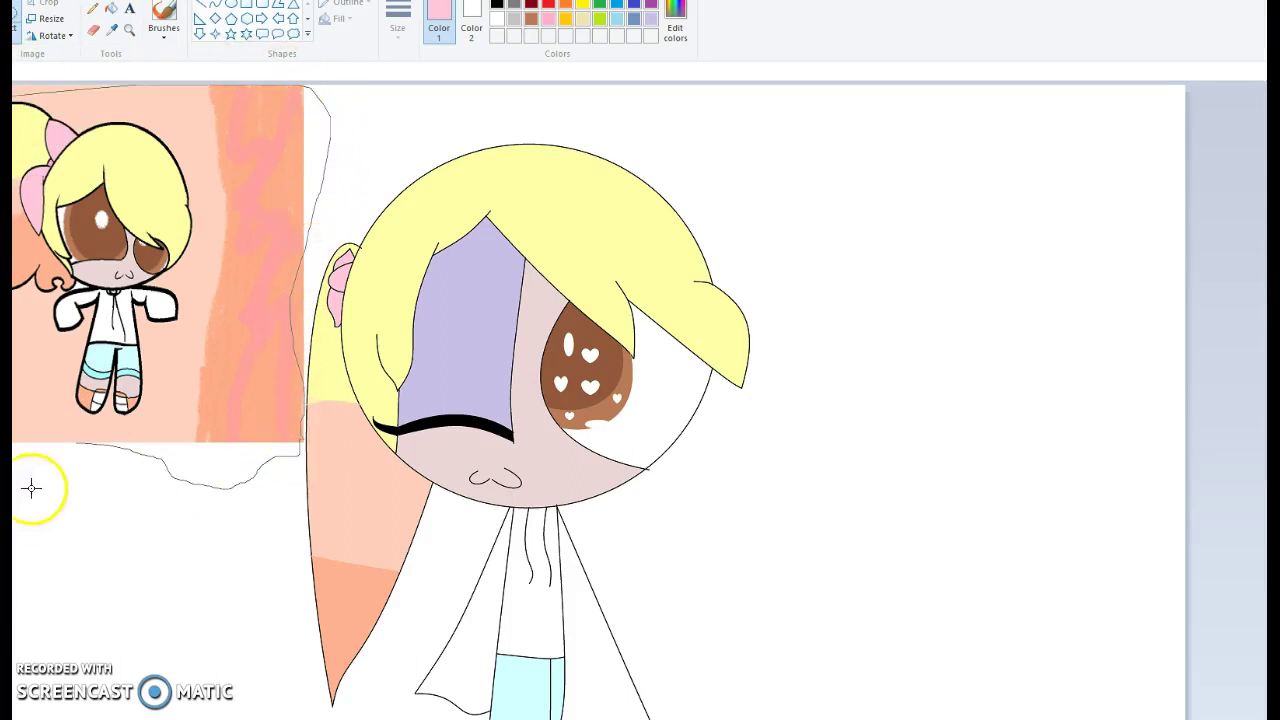
right_click(82, 441)
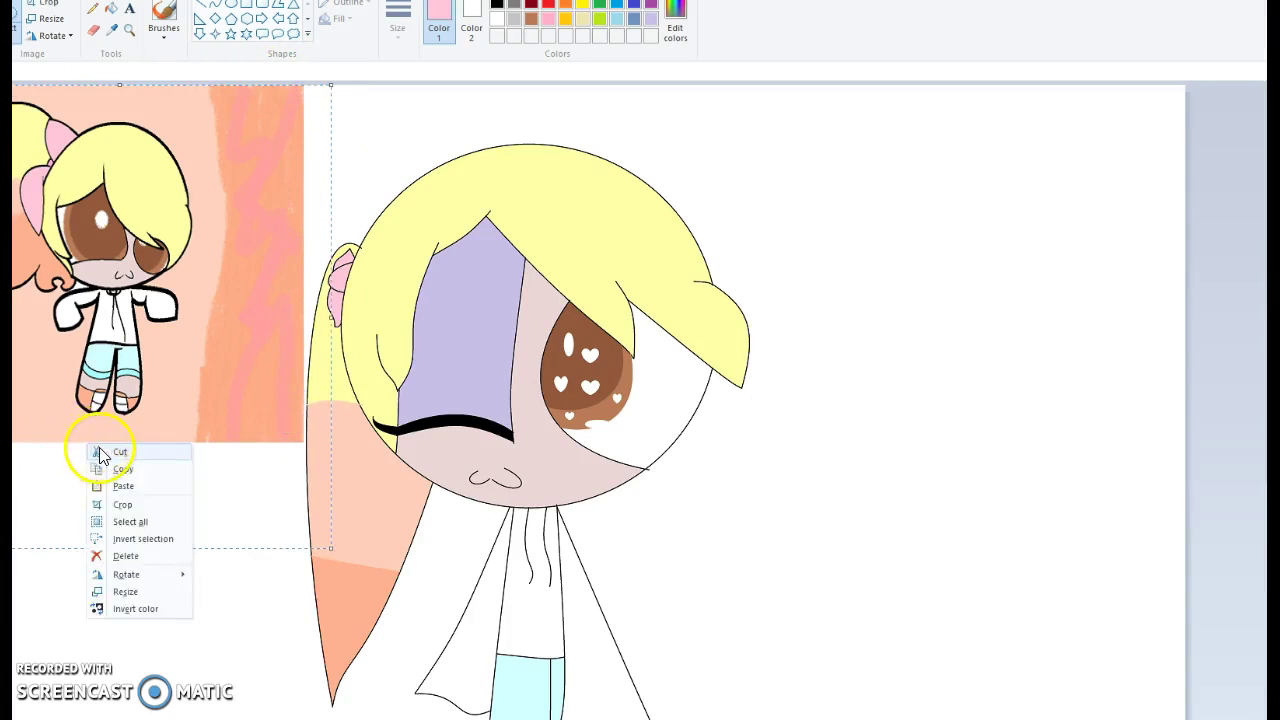
click(99, 447)
mouse_move(238, 340)
mouse_down()
mouse_move(309, 77)
mouse_move(323, 203)
mouse_move(298, 405)
mouse_move(266, 420)
mouse_move(229, 323)
mouse_move(245, 330)
mouse_up()
mouse_move(111, 347)
mouse_down()
mouse_move(158, 250)
mouse_move(253, 228)
mouse_move(291, 239)
mouse_move(311, 264)
mouse_move(307, 367)
mouse_move(280, 384)
mouse_move(261, 341)
mouse_move(189, 320)
mouse_move(163, 294)
mouse_up()
right_click(176, 291)
click(210, 410)
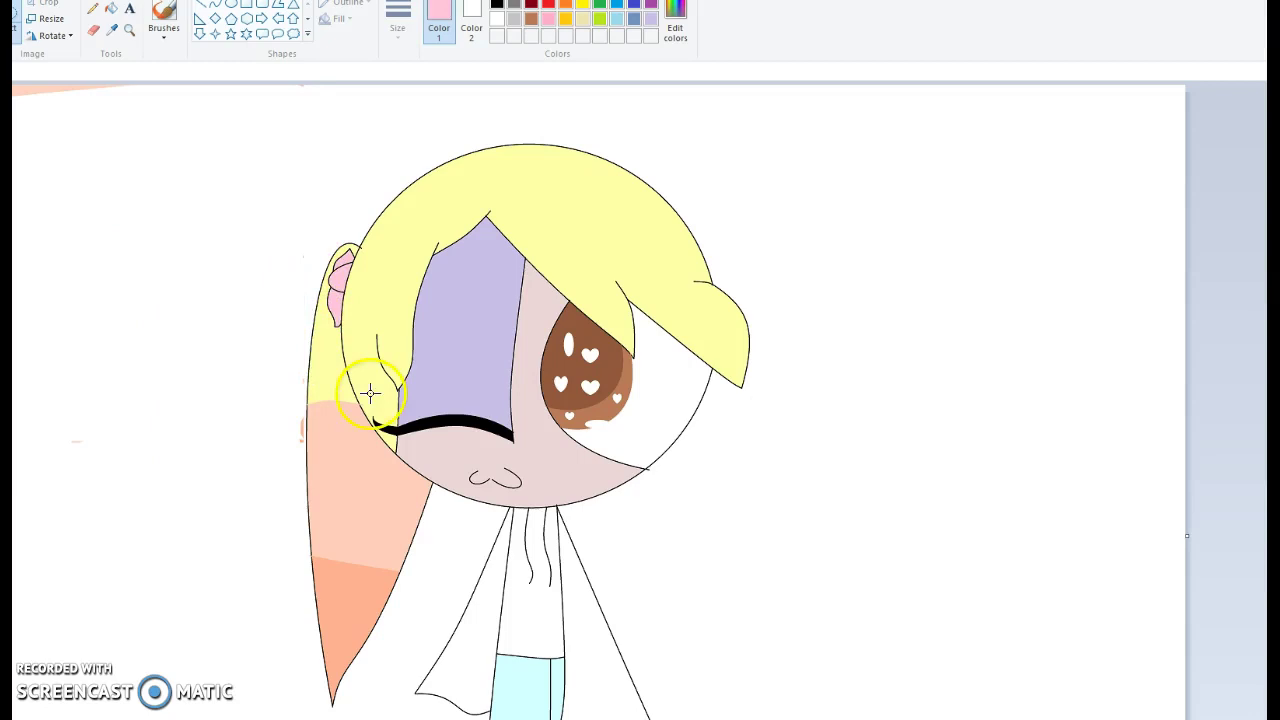
Step: Erase the orange scraps of the reference picture left just outside the ponytail's outline
mouse_move(283, 436)
mouse_down()
mouse_move(299, 414)
mouse_move(296, 448)
mouse_up()
click(130, 29)
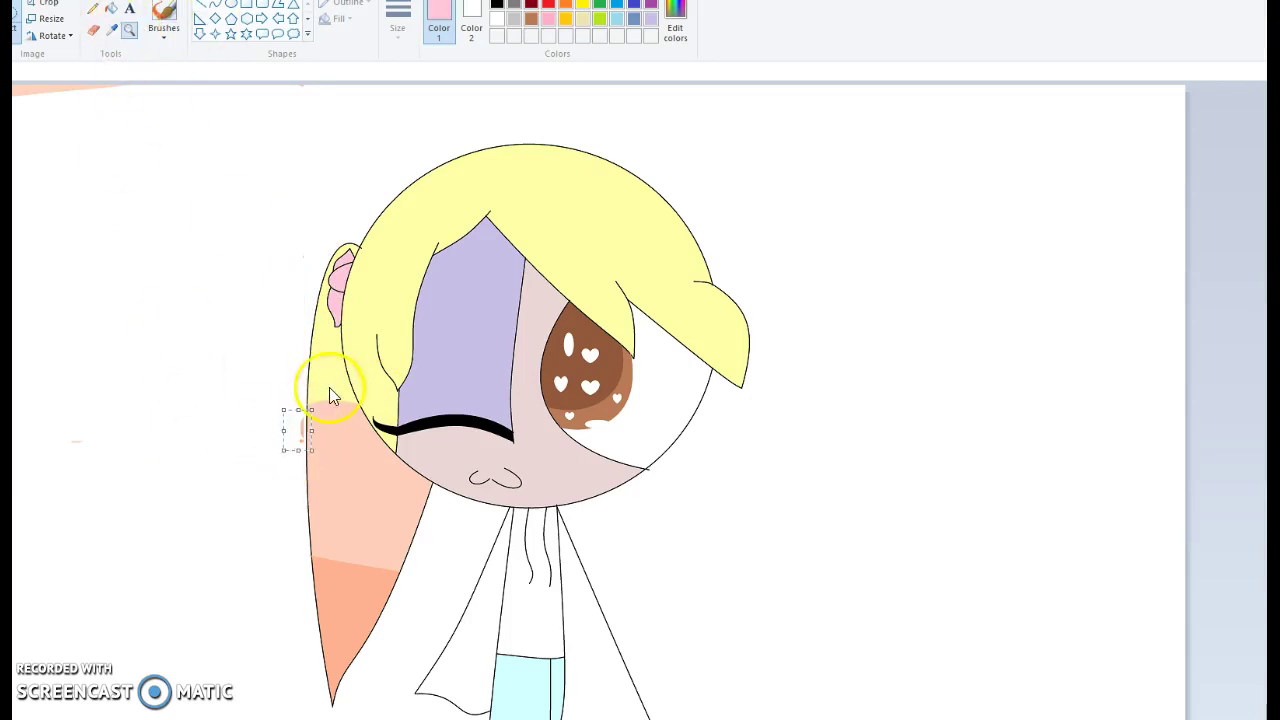
click(320, 400)
click(706, 337)
click(594, 338)
scroll(594, 338, down, 3)
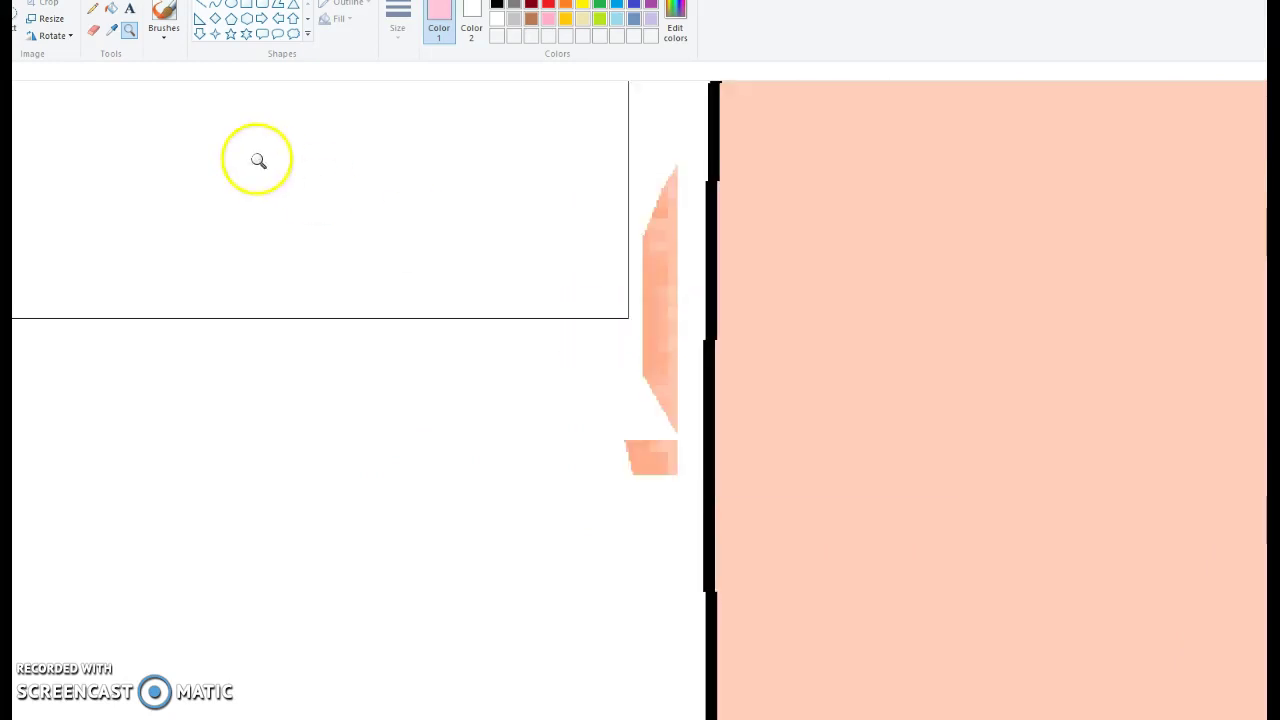
click(93, 29)
mouse_move(646, 229)
mouse_down()
mouse_move(640, 358)
mouse_move(658, 295)
mouse_move(661, 472)
mouse_move(635, 388)
mouse_move(633, 468)
mouse_move(661, 467)
mouse_move(619, 438)
mouse_move(647, 442)
mouse_move(663, 465)
mouse_move(677, 440)
mouse_move(666, 474)
mouse_up()
mouse_move(672, 402)
mouse_down()
mouse_move(656, 286)
mouse_move(637, 365)
mouse_move(665, 176)
mouse_move(679, 328)
mouse_move(665, 260)
mouse_move(663, 363)
mouse_move(670, 162)
mouse_move(521, 183)
mouse_move(430, 153)
mouse_move(670, 212)
mouse_move(677, 181)
mouse_move(677, 266)
mouse_up()
key(ctrl+z)
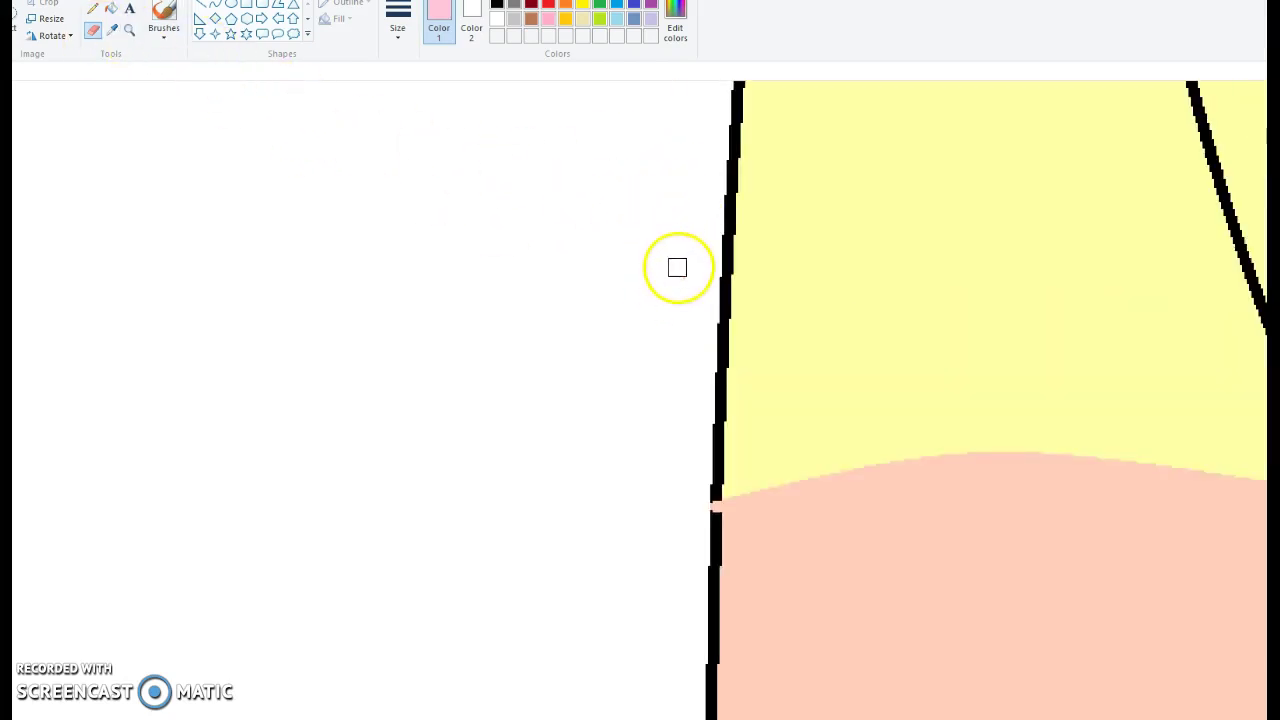
Step: Remove the leftover peach strip along the canvas's upper edge with a free-form selection
click(130, 30)
right_click(114, 149)
right_click(114, 149)
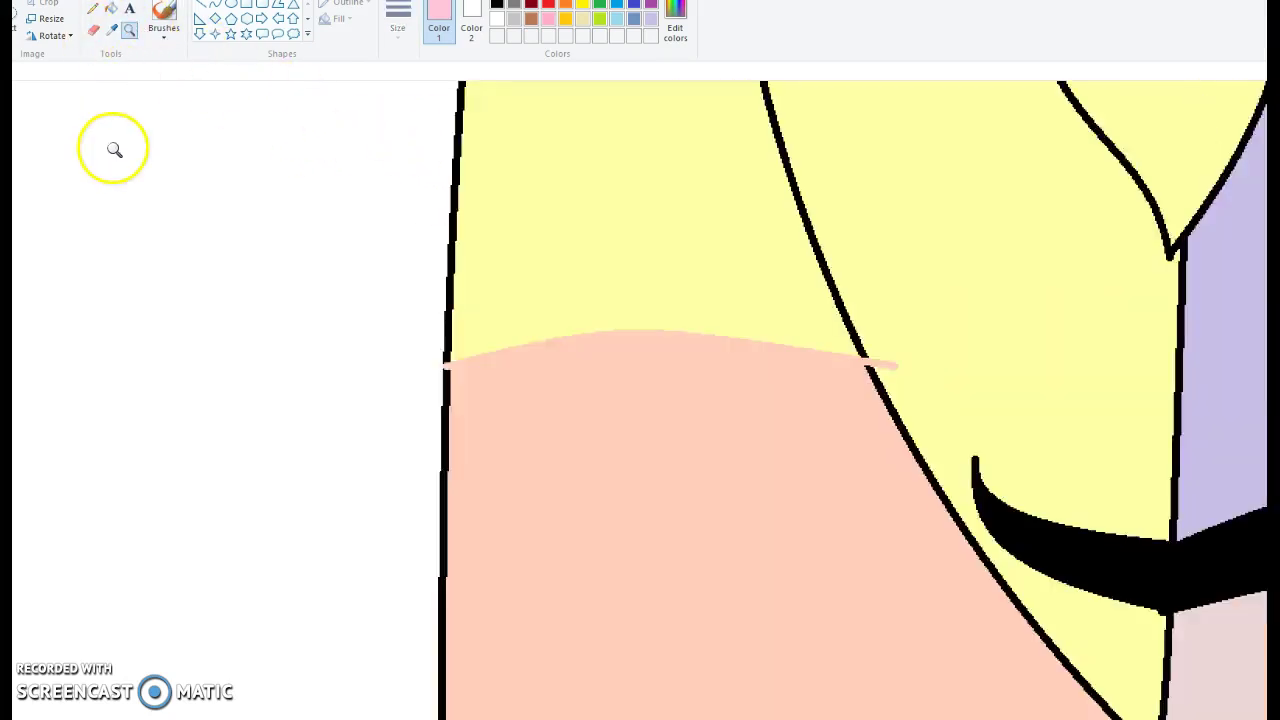
right_click(114, 149)
right_click(114, 149)
right_click(114, 149)
right_click(114, 149)
right_click(46, 217)
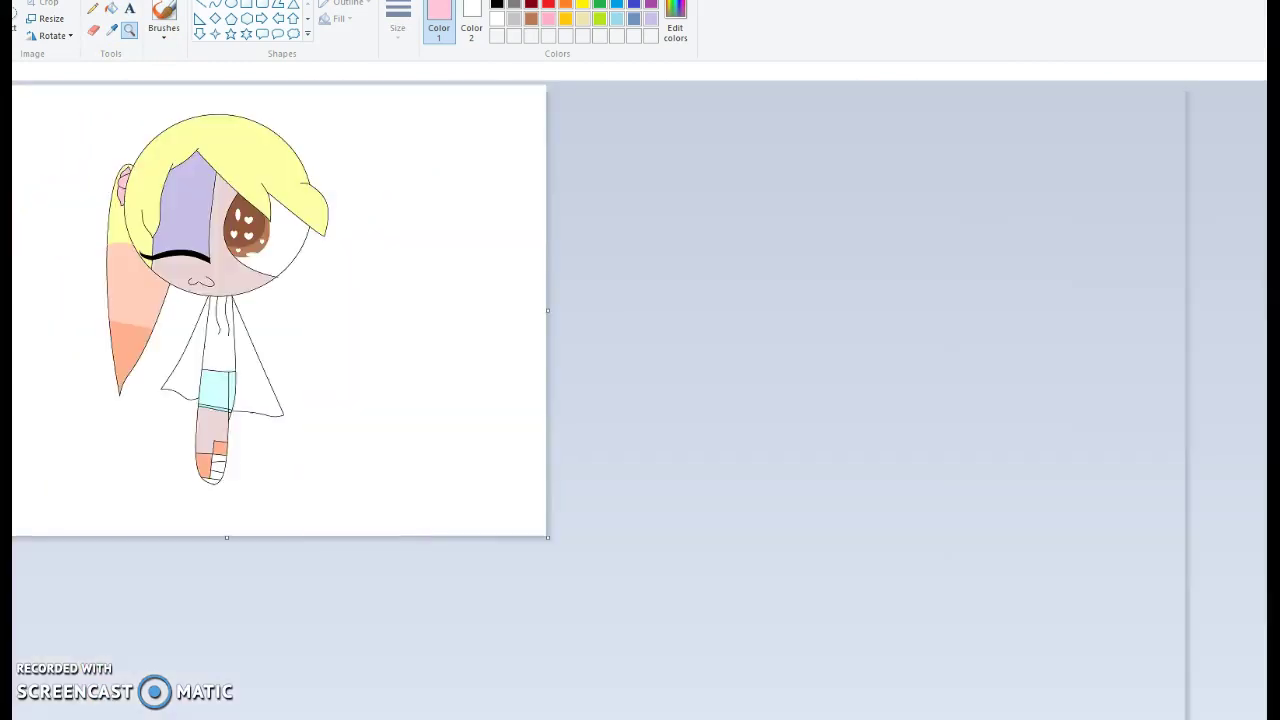
click(16, 38)
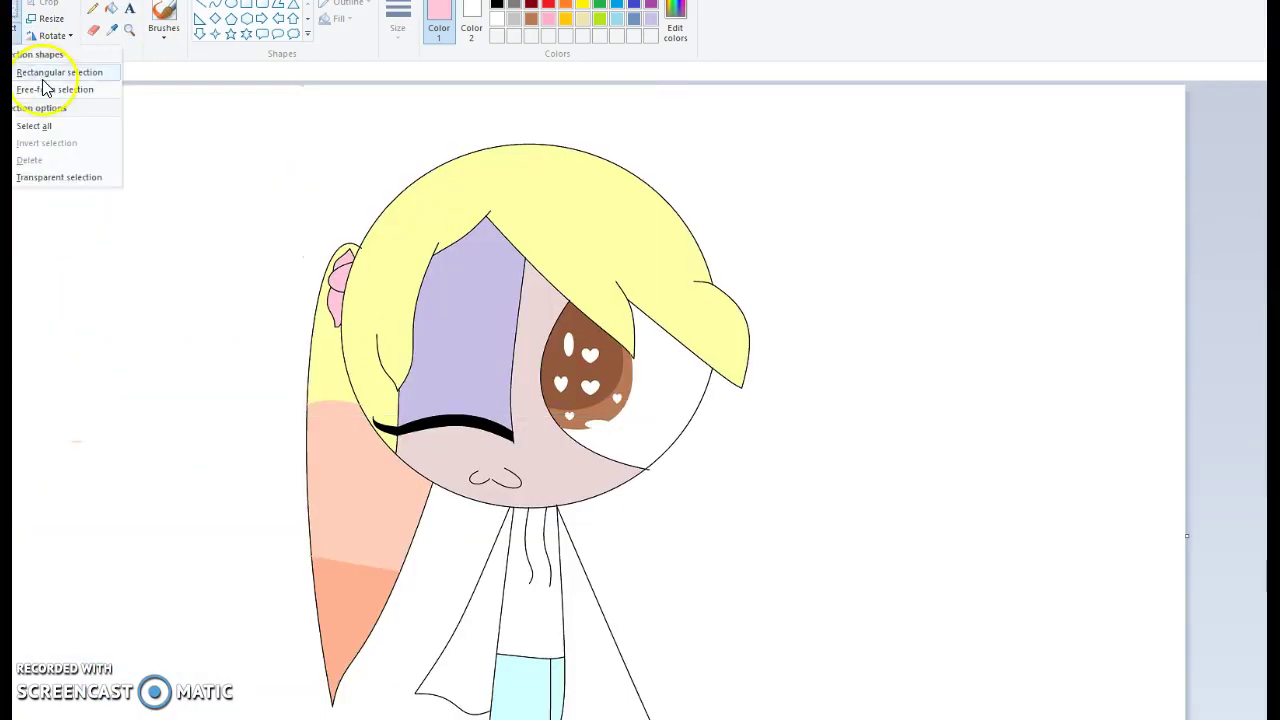
click(45, 89)
drag(94, 18, 83, 98)
right_click(82, 97)
click(100, 108)
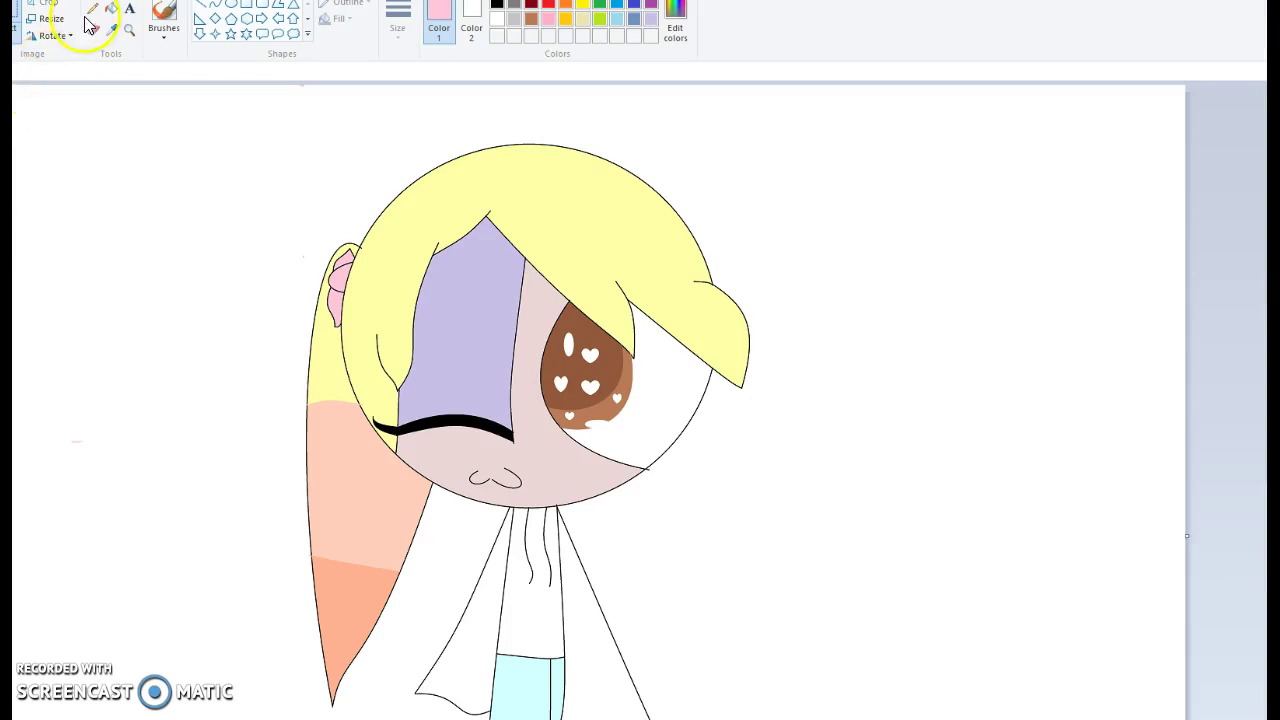
Step: Add a black text box with a transparent background in the blank area beside the character's cape and enter "f"
click(129, 31)
right_click(337, 191)
click(497, 20)
click(257, 349)
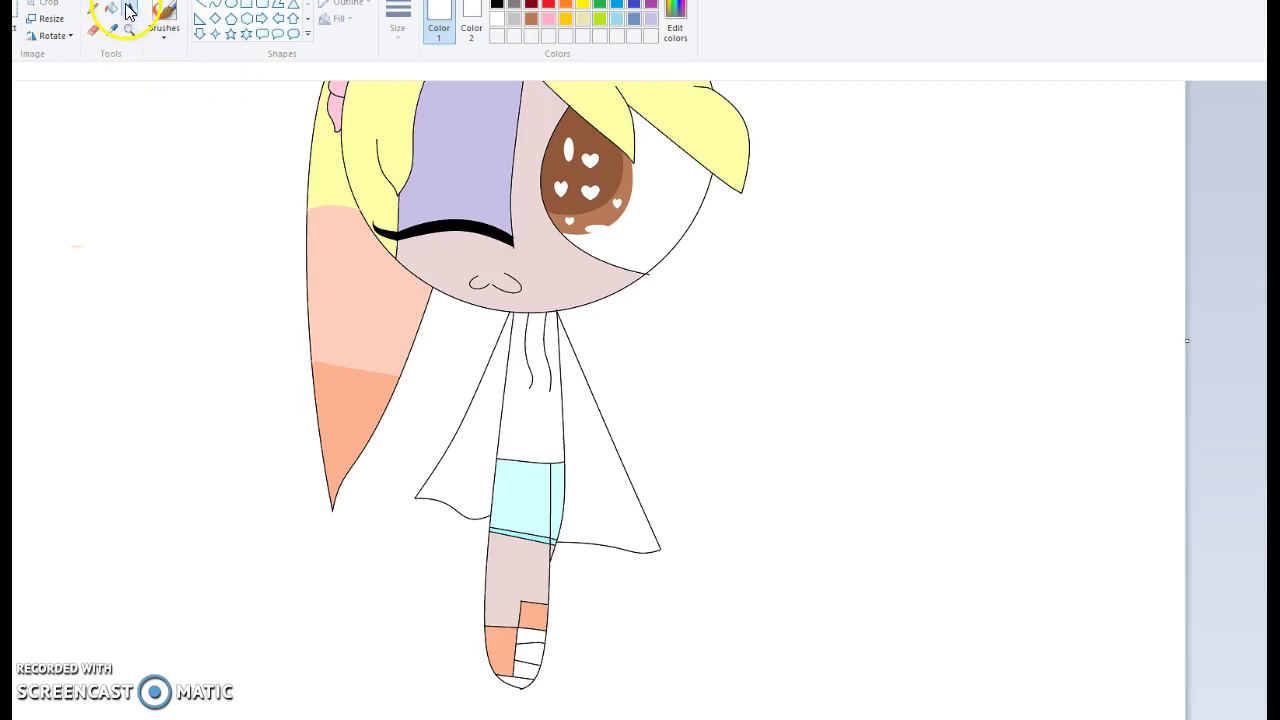
click(749, 411)
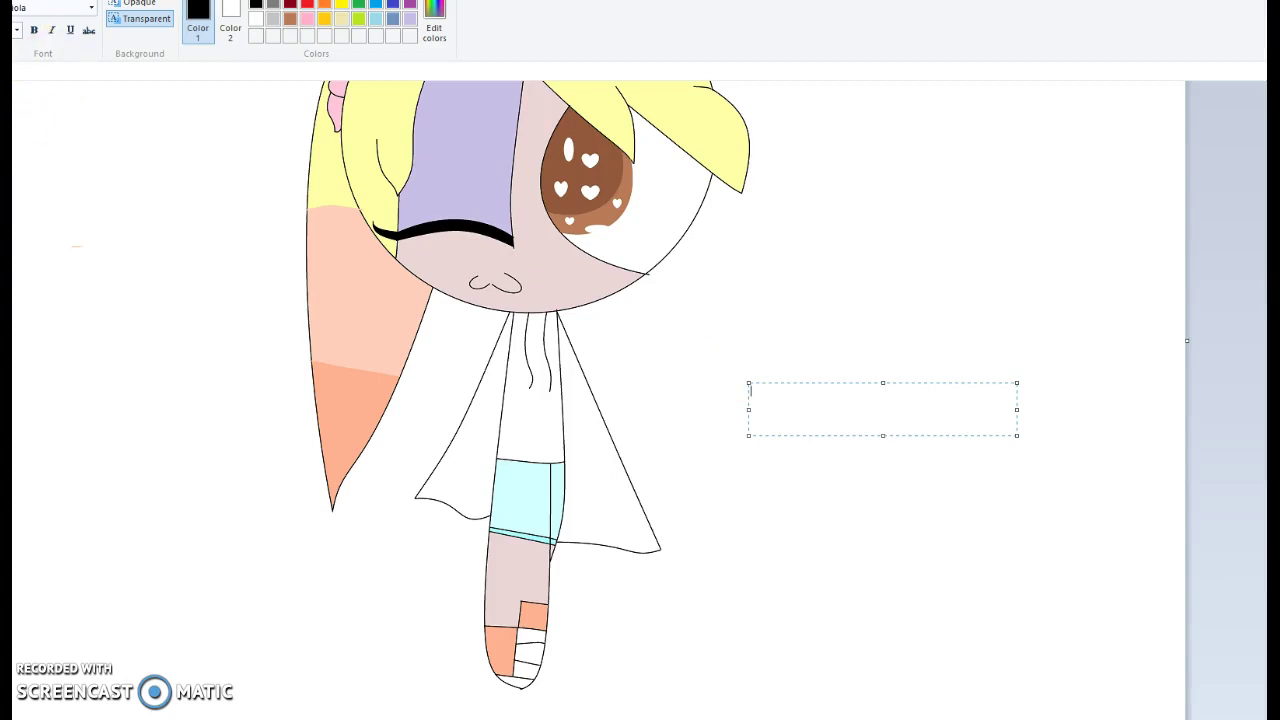
click(18, 250)
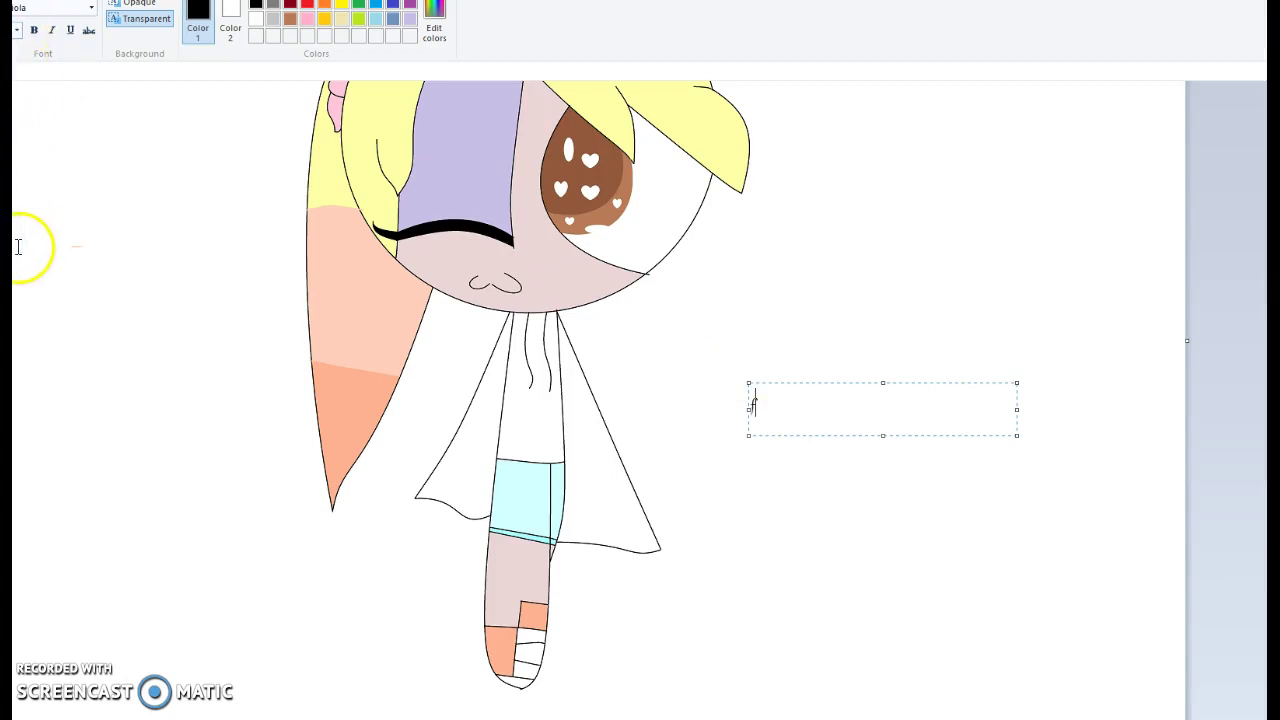